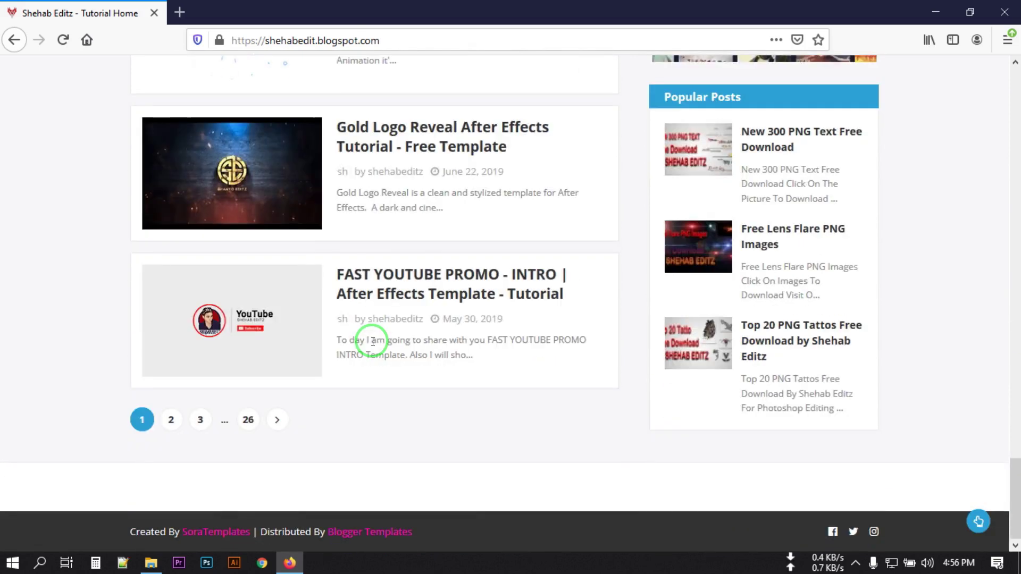
pyautogui.scroll(10, 373, 341)
pyautogui.scroll(10, 373, 342)
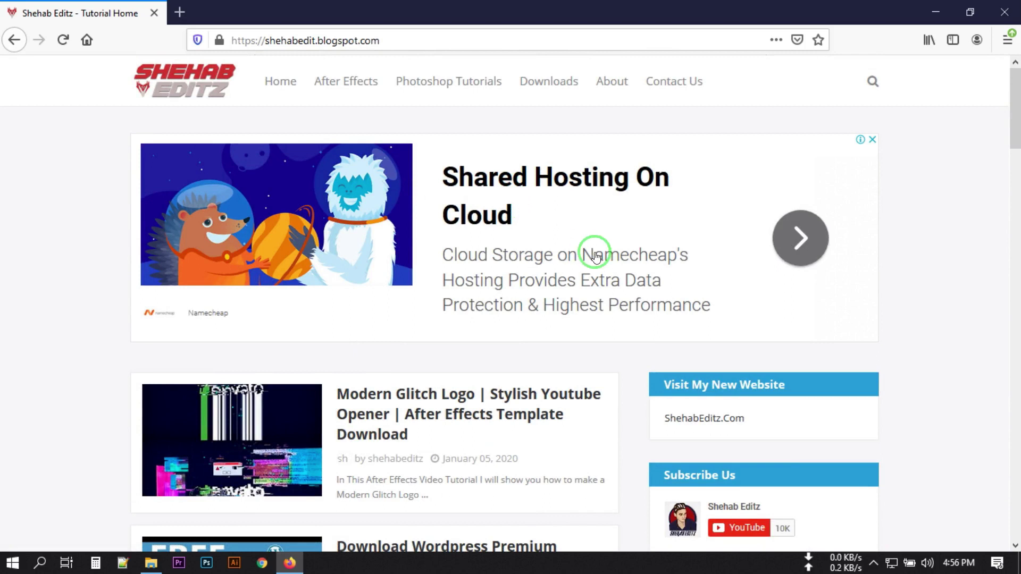
pyautogui.scroll(-3, 524, 258)
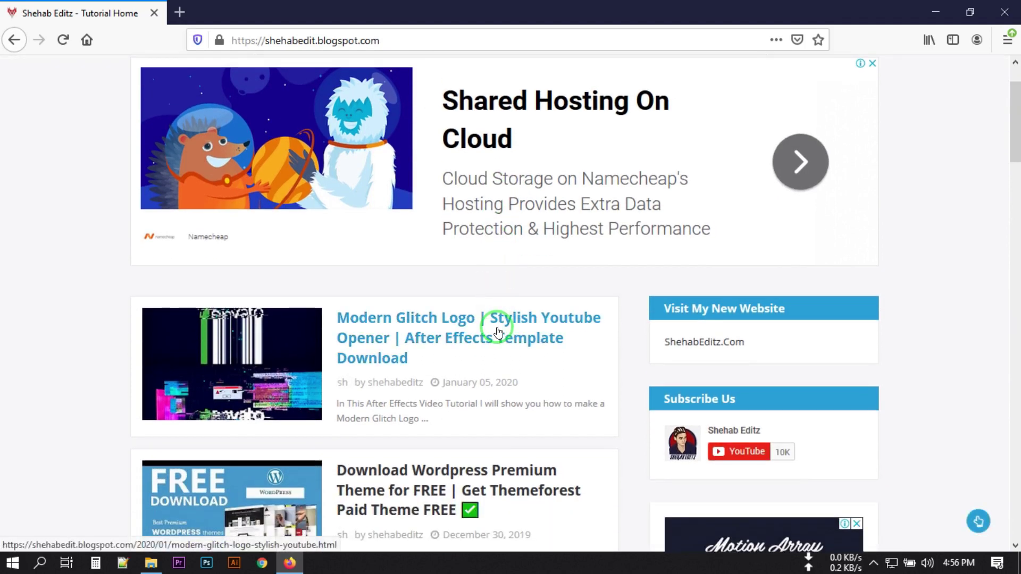
pyautogui.scroll(3, 498, 332)
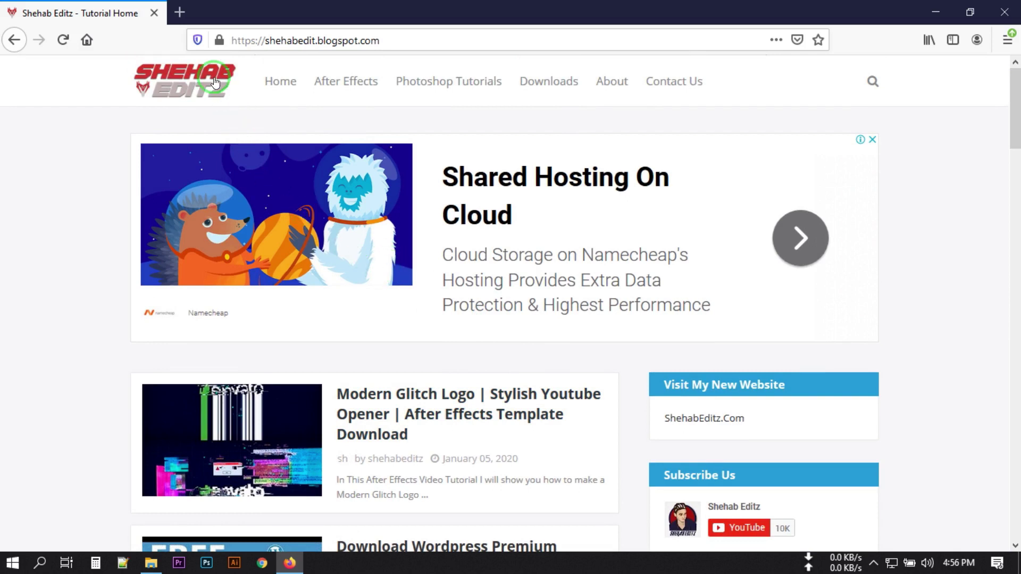
# Open blogspot.com in a new browser tab
pyautogui.click(181, 12)
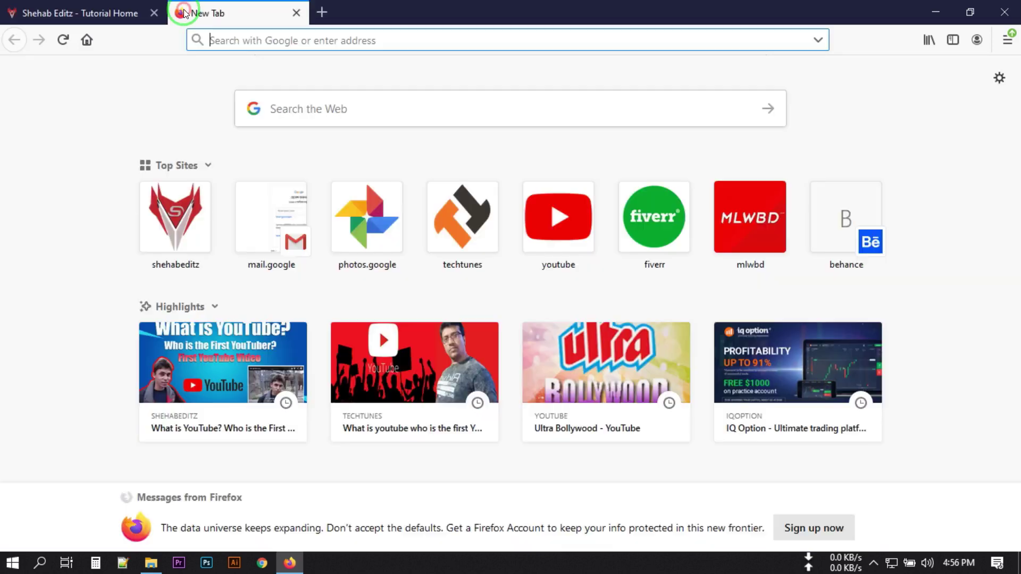
pyautogui.write('b')
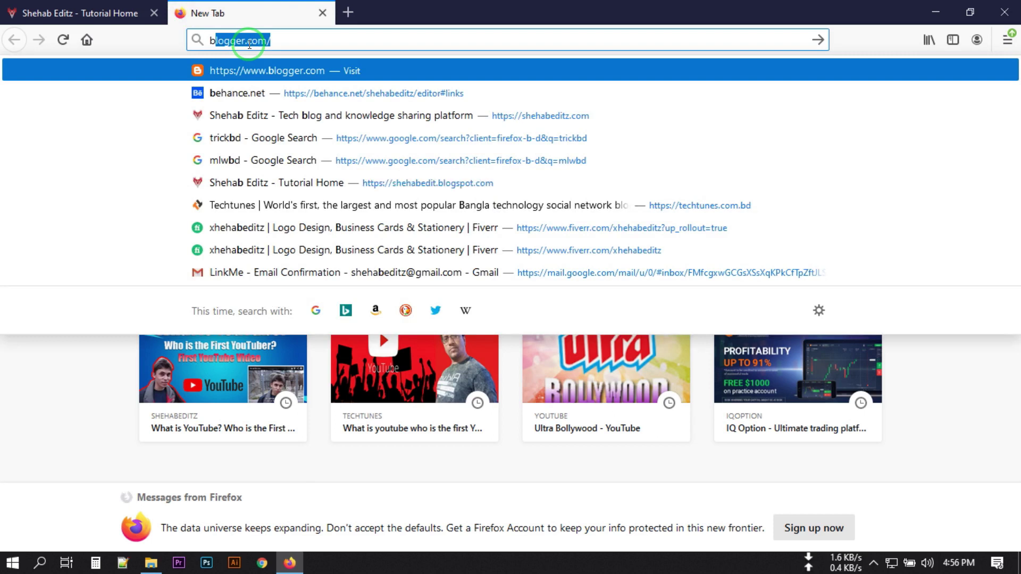
pyautogui.write('lo')
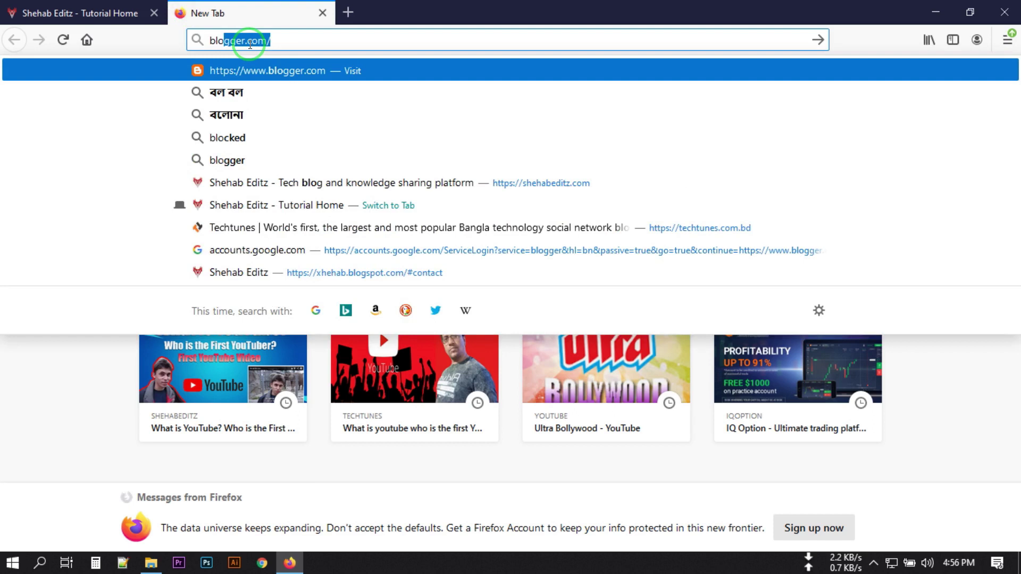
pyautogui.write('s')
pyautogui.press('BackSpace')
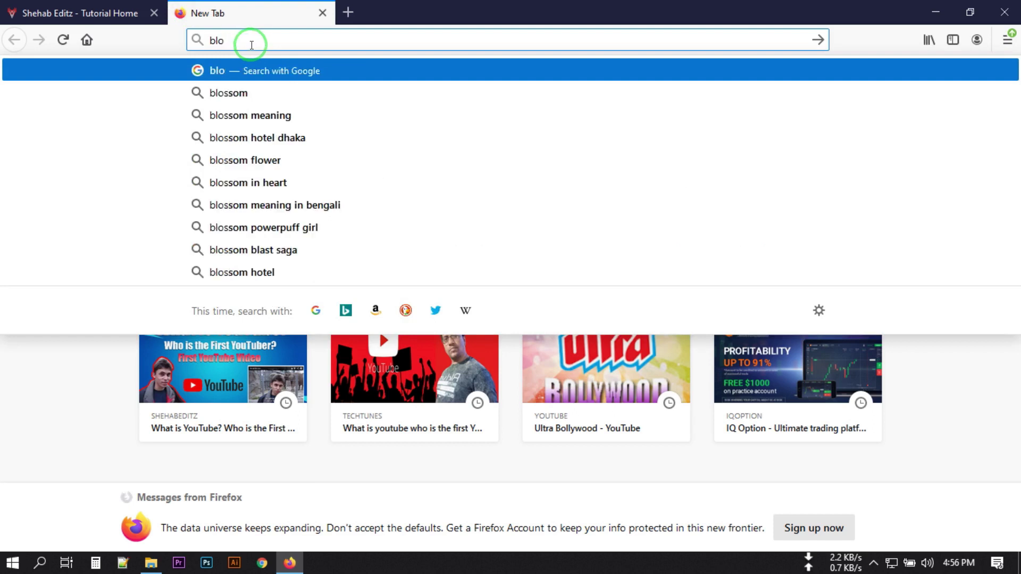
pyautogui.write('gspot.')
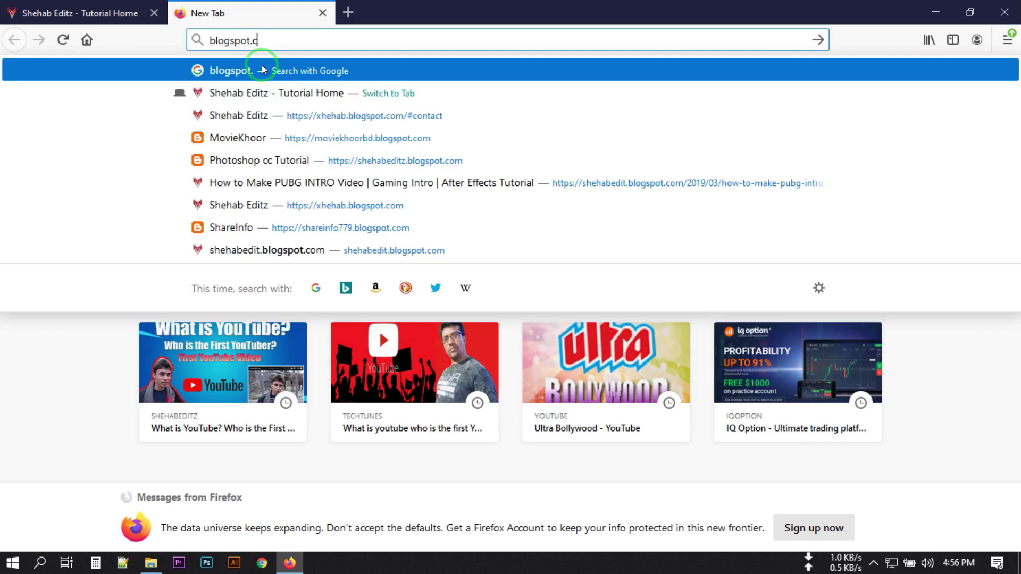
pyautogui.write('com')
pyautogui.press('Return')
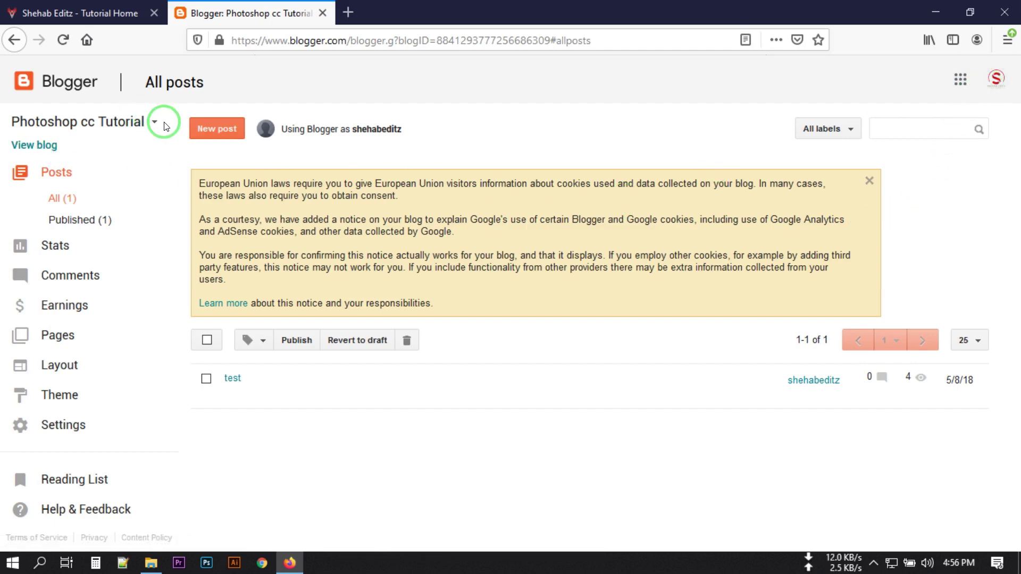
pyautogui.click(129, 122)
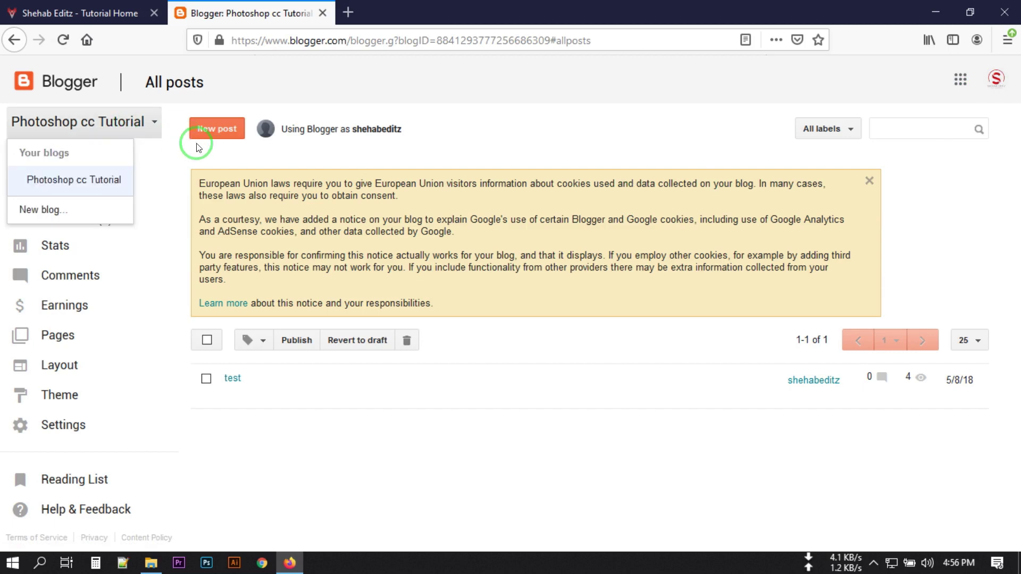
pyautogui.click(112, 122)
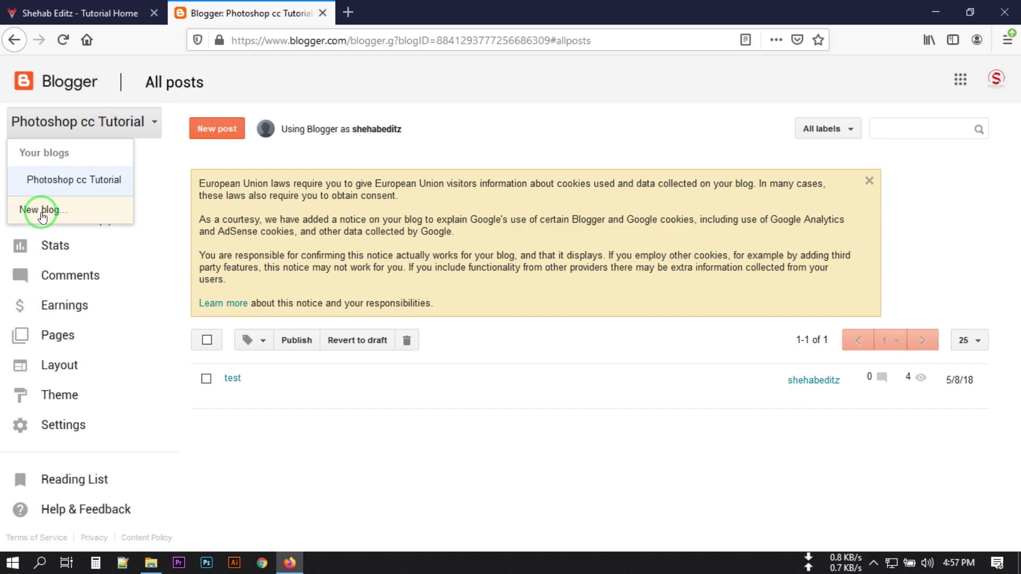
pyautogui.click(507, 133)
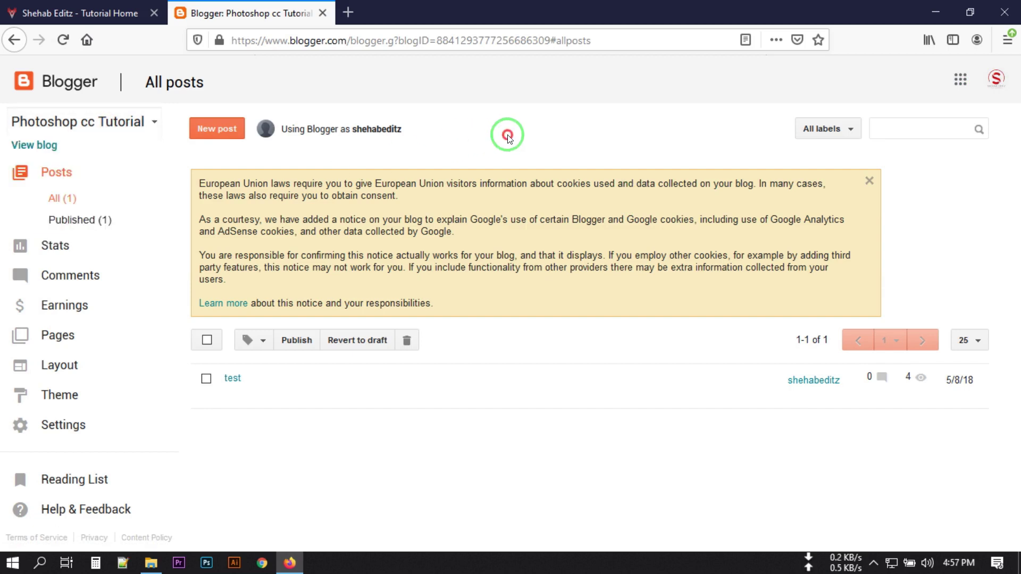
# Switch Blogger to the second signed-in Google account and close the previous account's Blogger tab
pyautogui.click(996, 80)
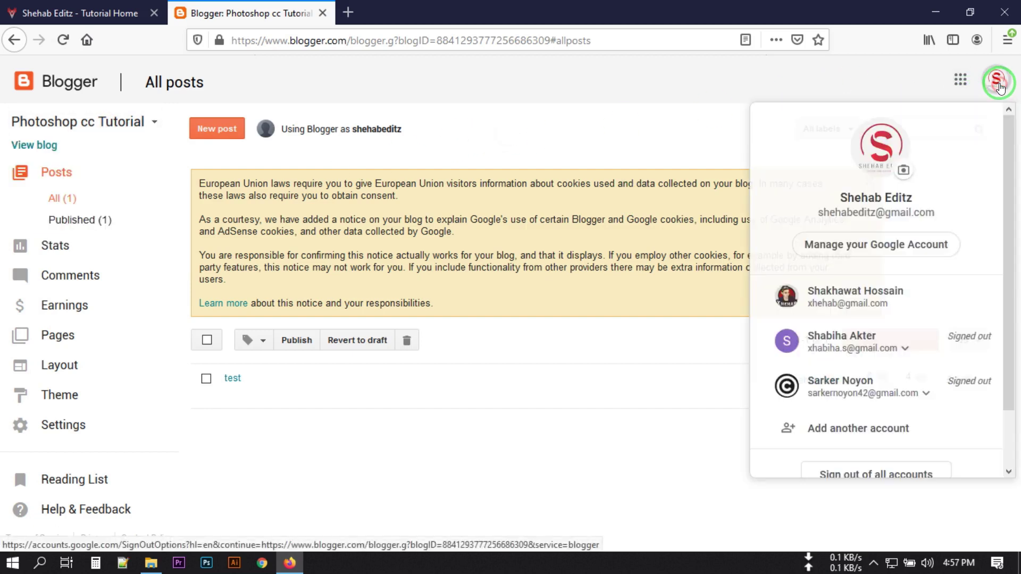
pyautogui.click(850, 297)
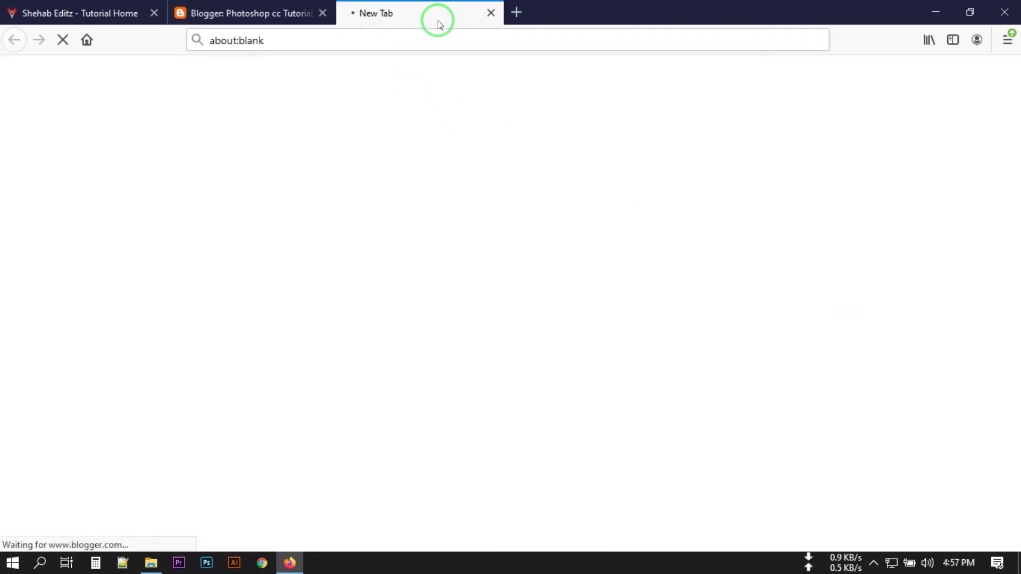
pyautogui.click(323, 13)
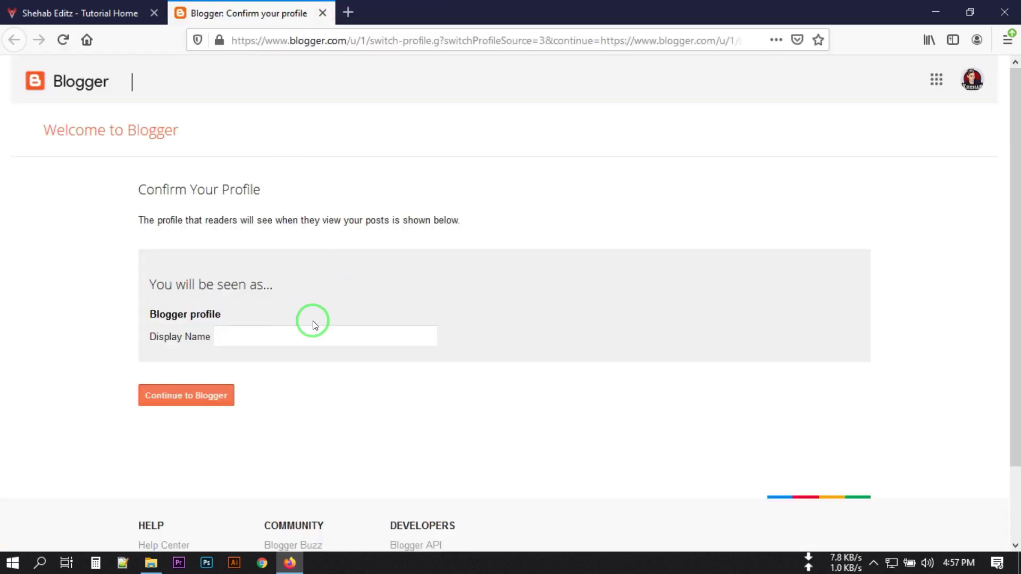
# Fill in the display name for the Blogger profile and continue to Blogger
pyautogui.click(294, 337)
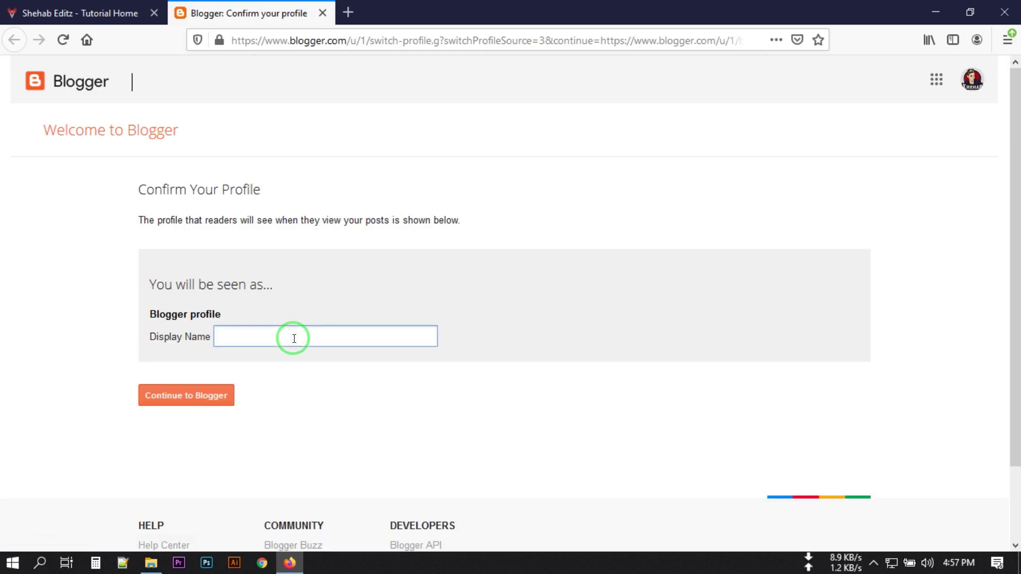
pyautogui.write('shehab')
pyautogui.click(200, 395)
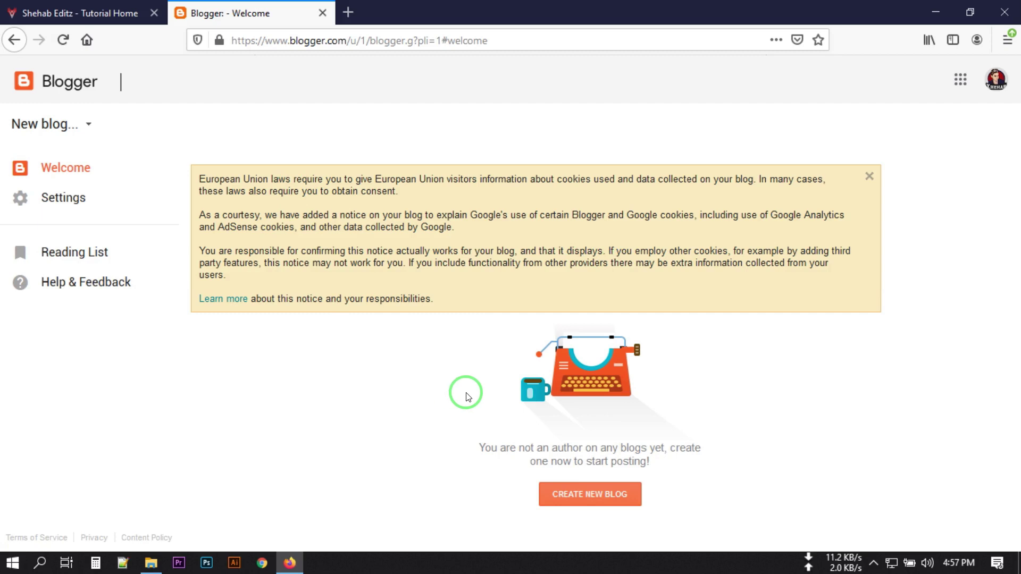
# Dismiss the EU cookie notice and start a new blog titled "ShehabEditz | Home of Tutorials"
pyautogui.click(869, 176)
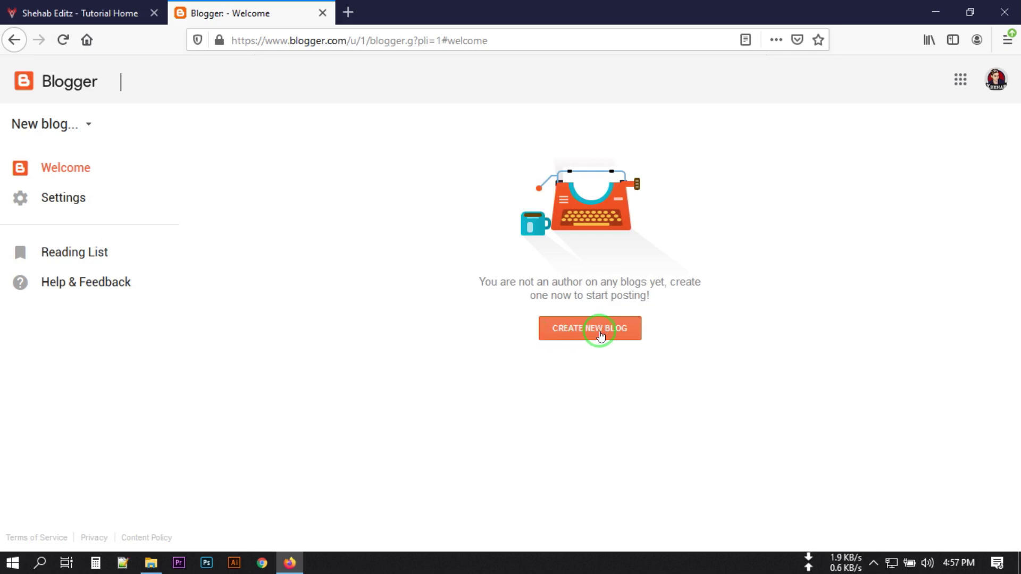
pyautogui.click(579, 335)
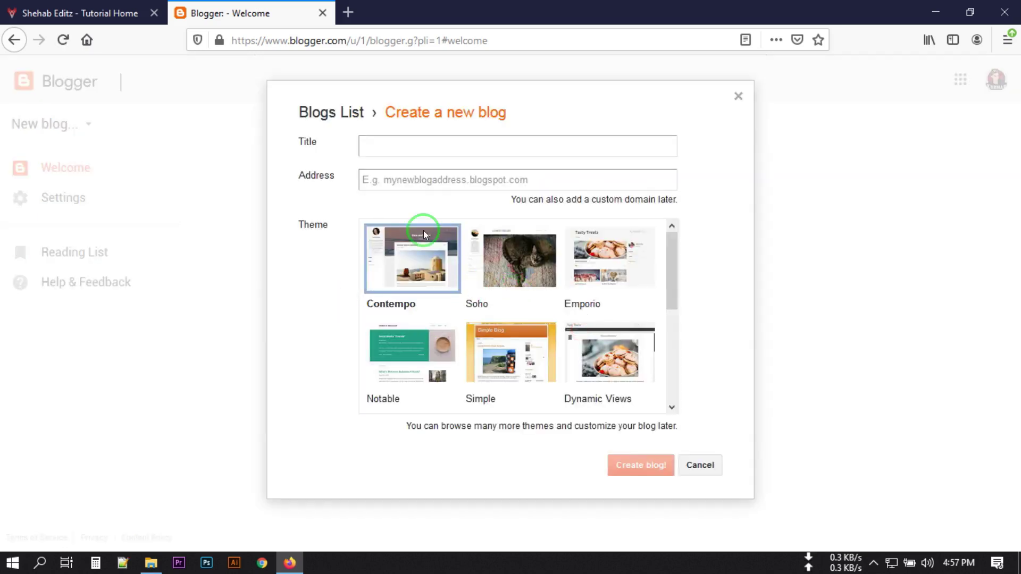
pyautogui.click(407, 151)
pyautogui.write('ShehabEditz')
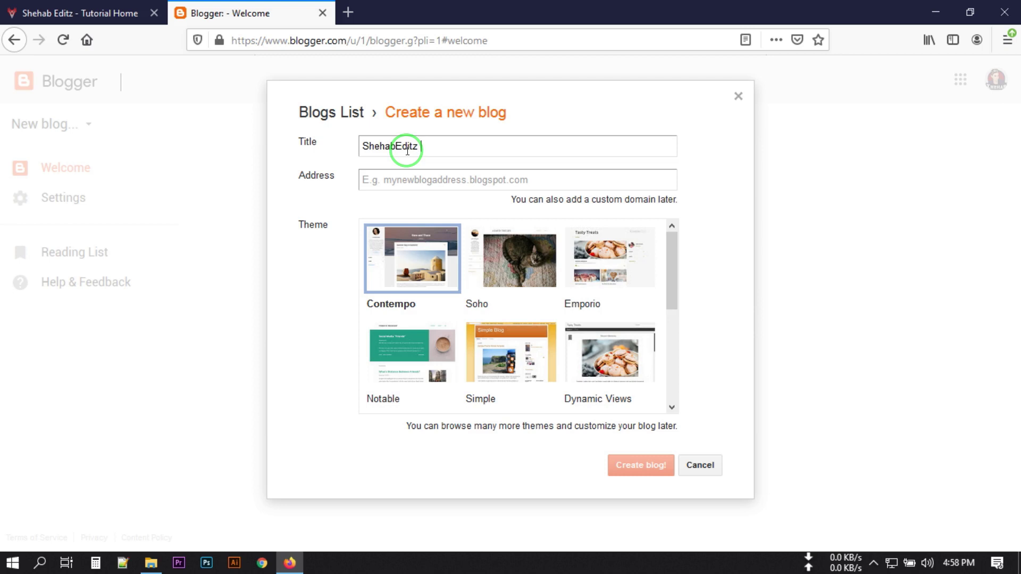
pyautogui.write(' | Home of Tutorials')
# Set the new blog's address to XhehabEditz.blogspot.com and check its availability
pyautogui.click(417, 179)
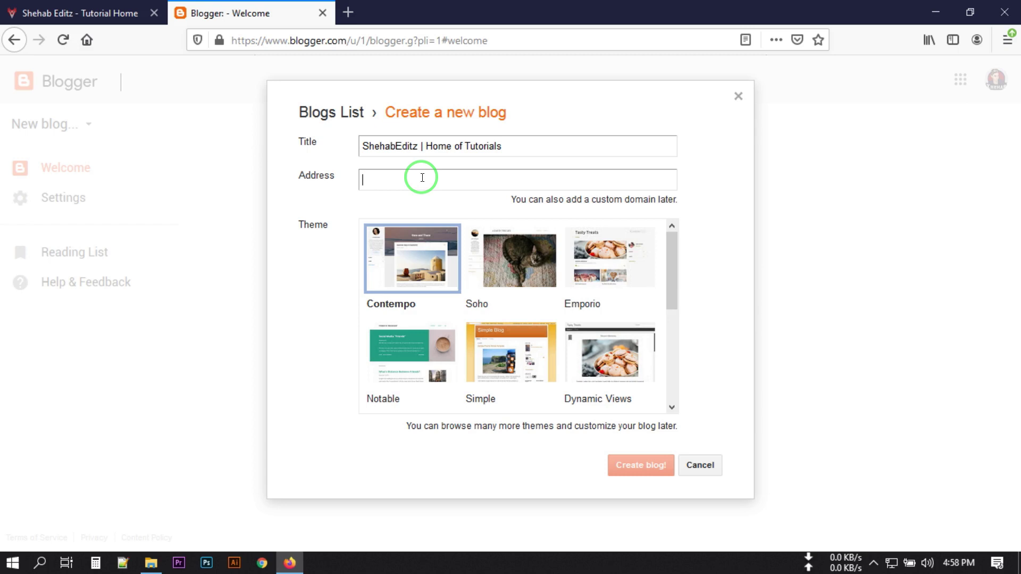
pyautogui.write('Xhehab')
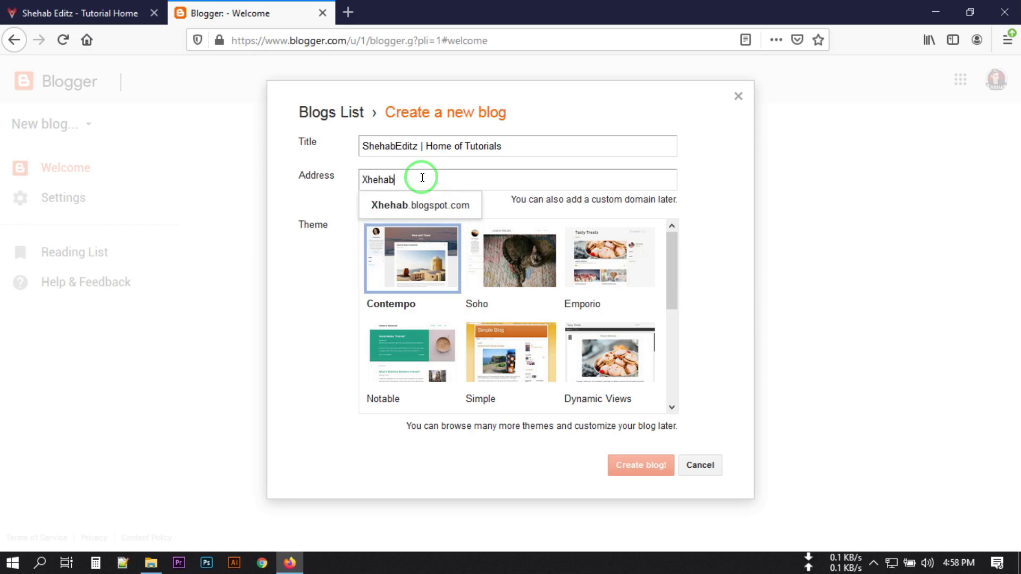
pyautogui.write('Editz')
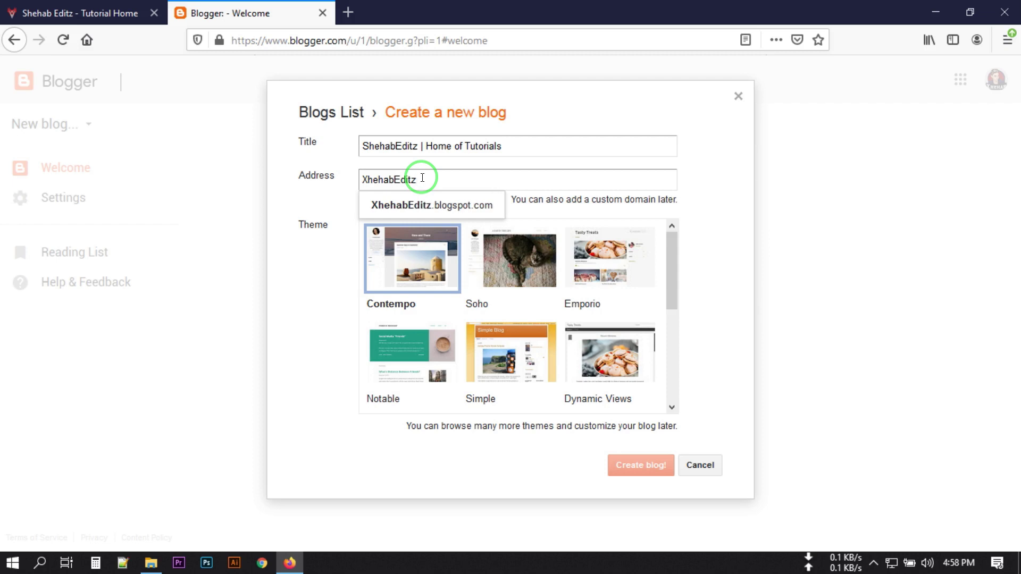
pyautogui.click(440, 205)
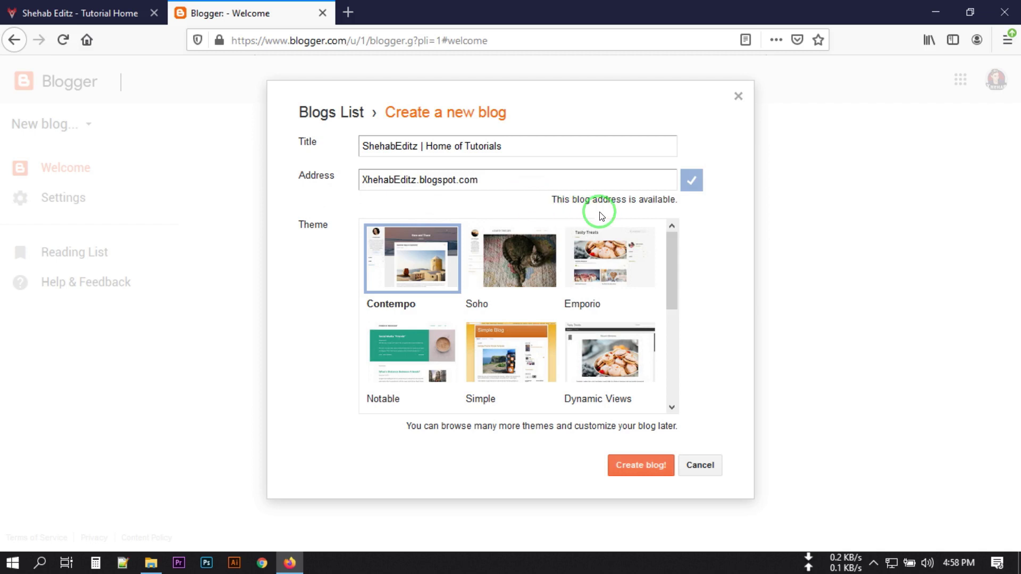
pyautogui.moveTo(683, 205); pyautogui.dragTo(537, 201)
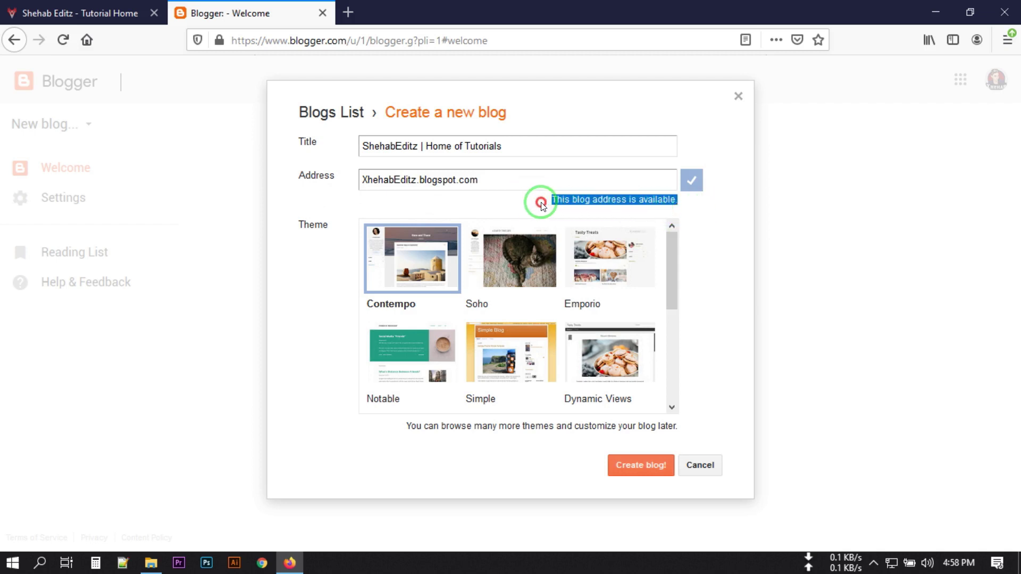
pyautogui.click(541, 204)
pyautogui.hotkey('ctrl', 'a')
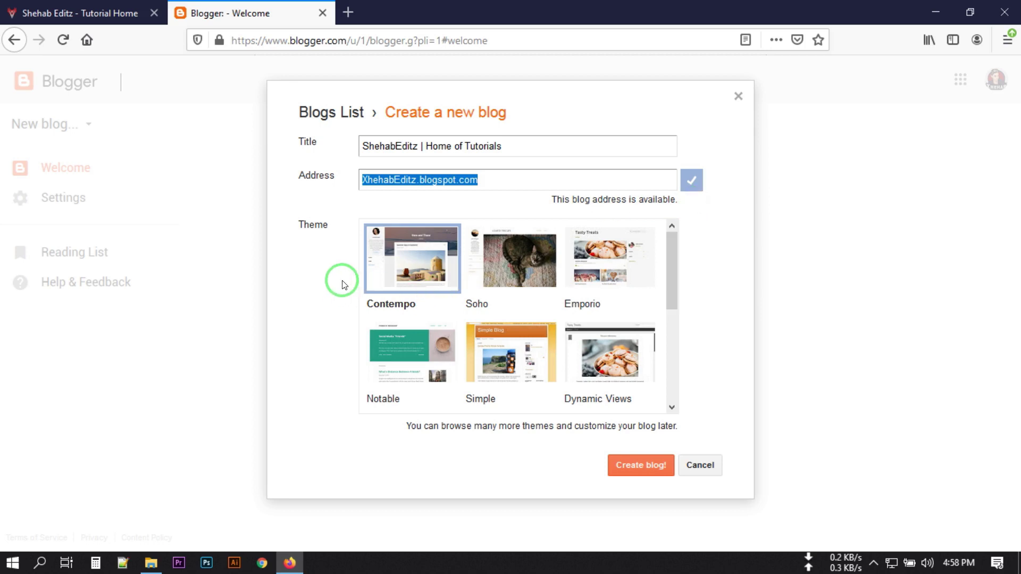
# Choose the Emporio theme and create the blog
pyautogui.scroll(-4, 587, 293)
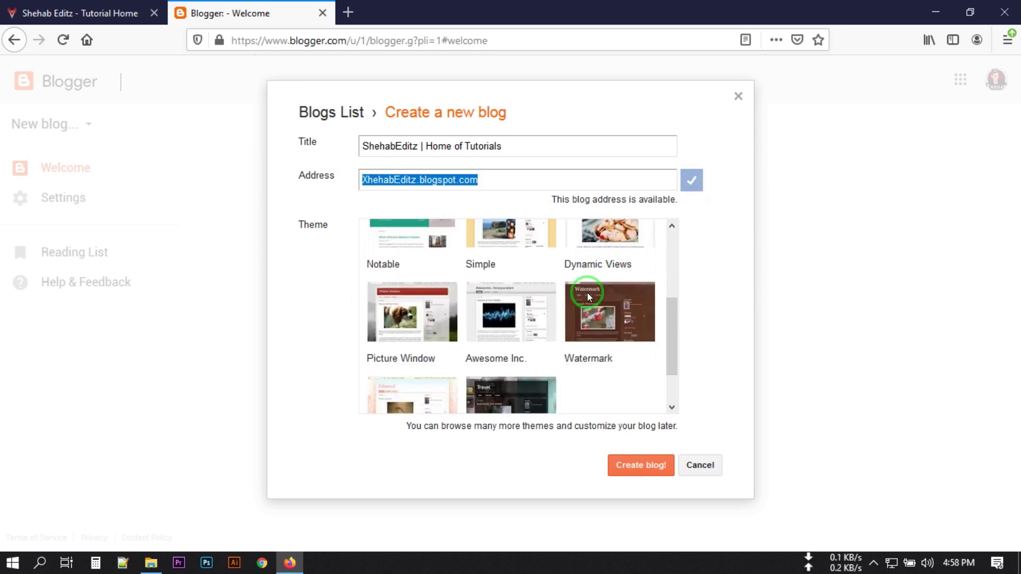
pyautogui.scroll(3, 422, 286)
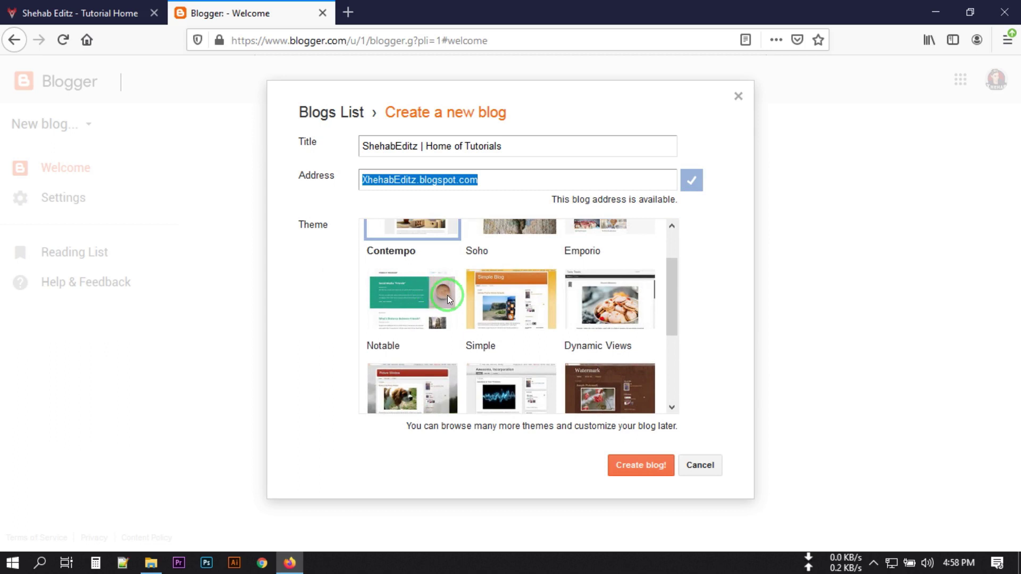
pyautogui.scroll(1, 457, 301)
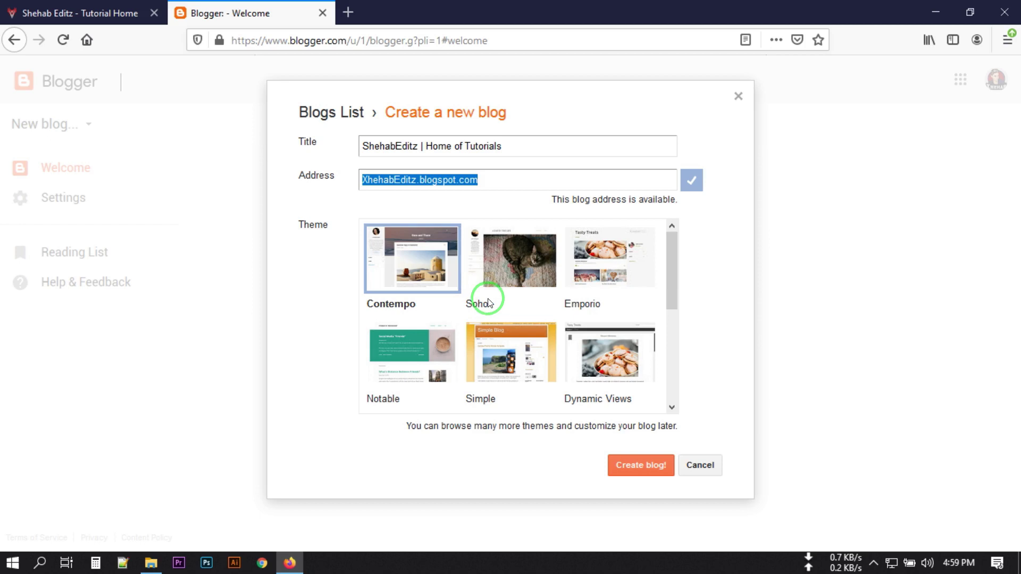
pyautogui.scroll(-1, 487, 298)
pyautogui.scroll(1, 487, 297)
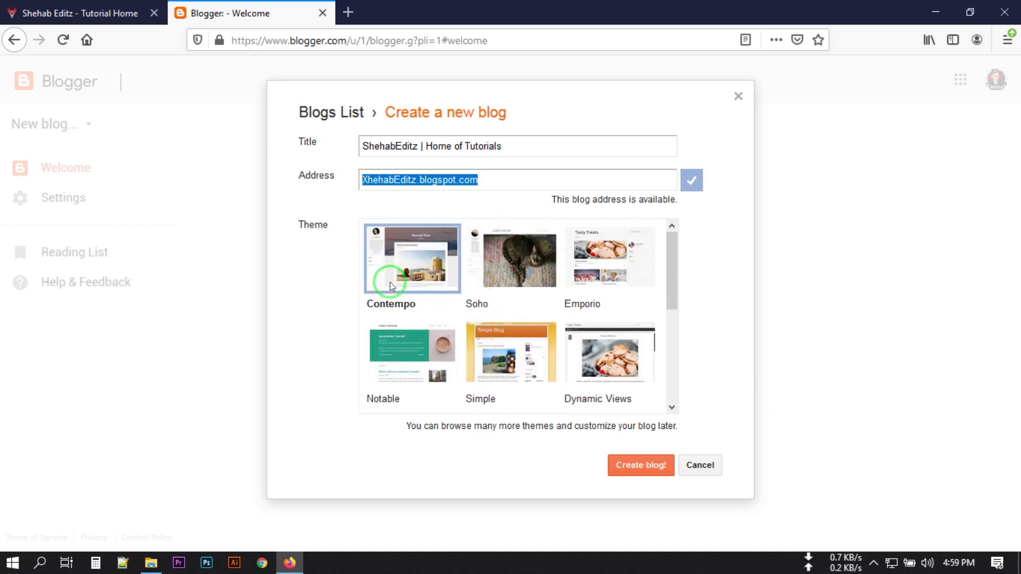
pyautogui.click(604, 261)
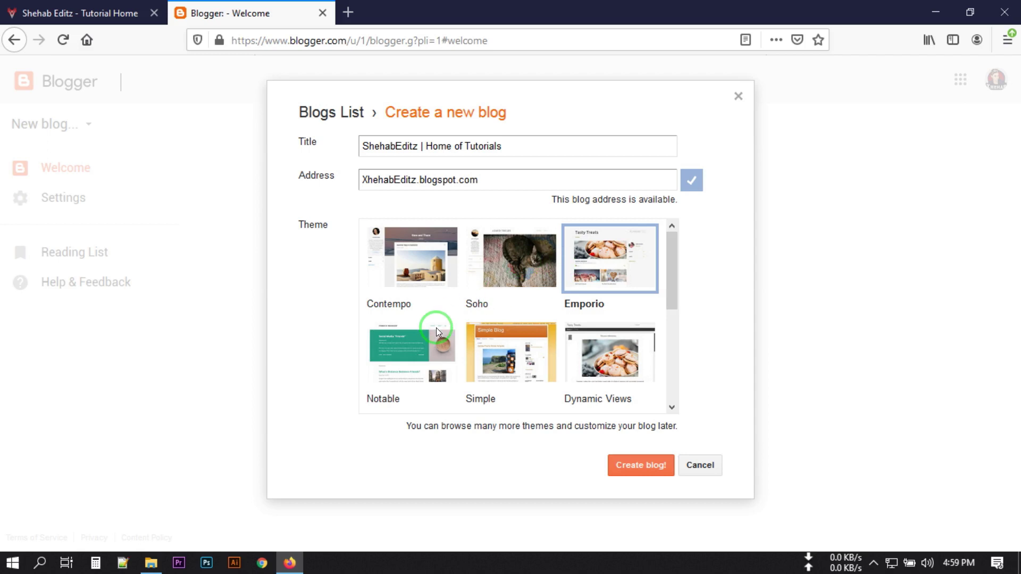
pyautogui.click(647, 472)
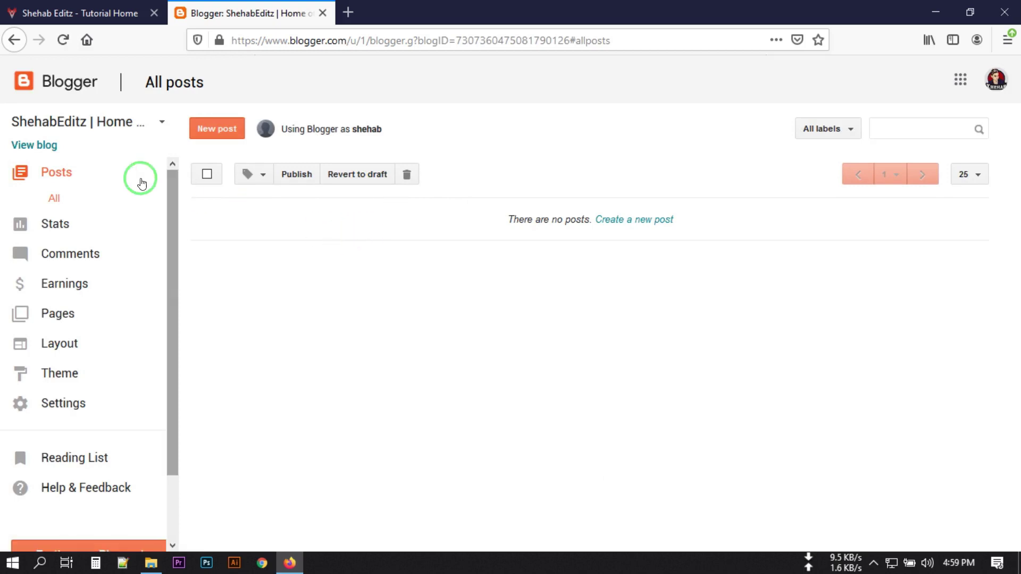
# View the new blog's public page in a separate tab and return to the Blogger dashboard
pyautogui.rightClick(35, 144)
pyautogui.click(47, 151)
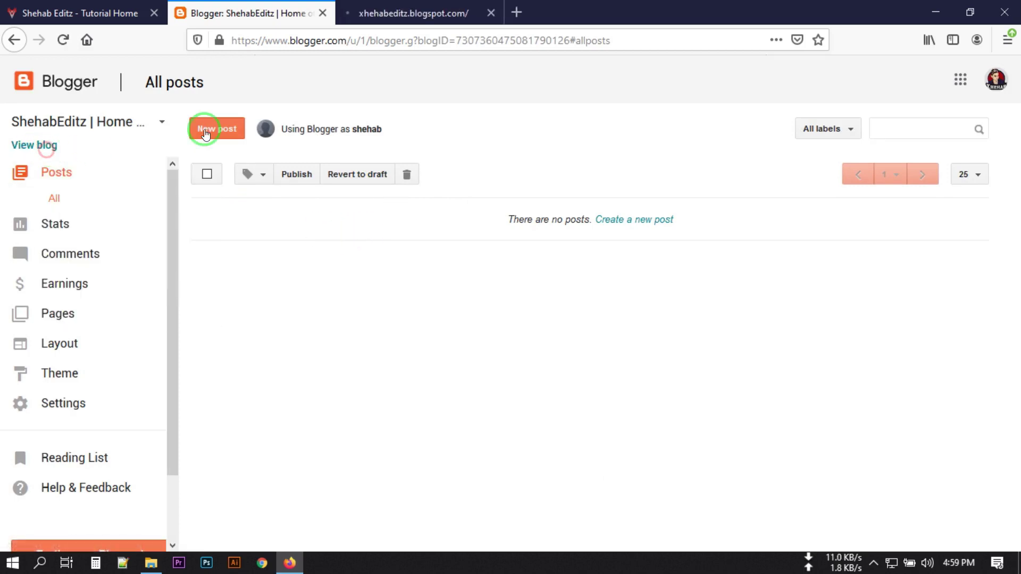
pyautogui.click(372, 12)
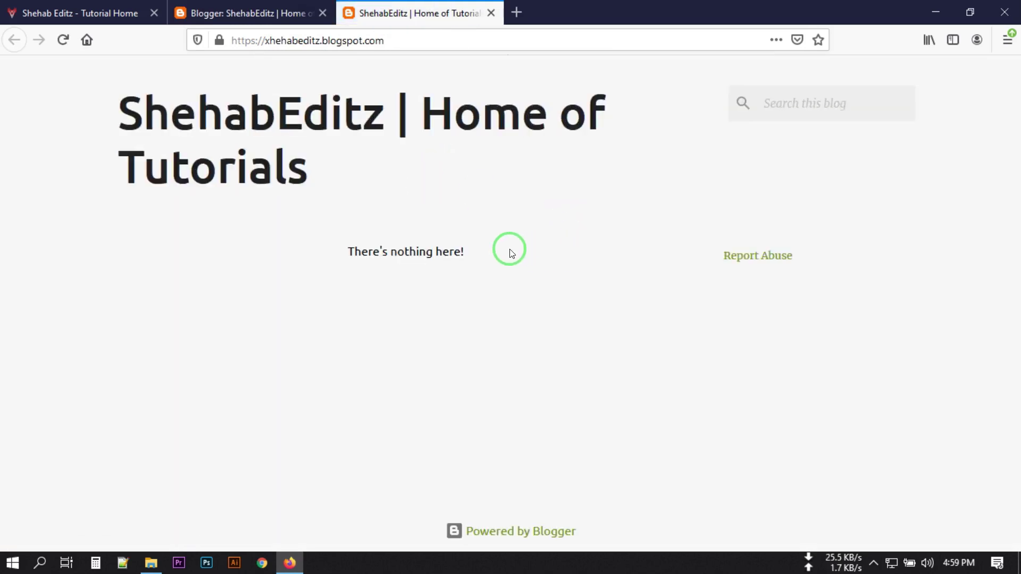
pyautogui.click(269, 14)
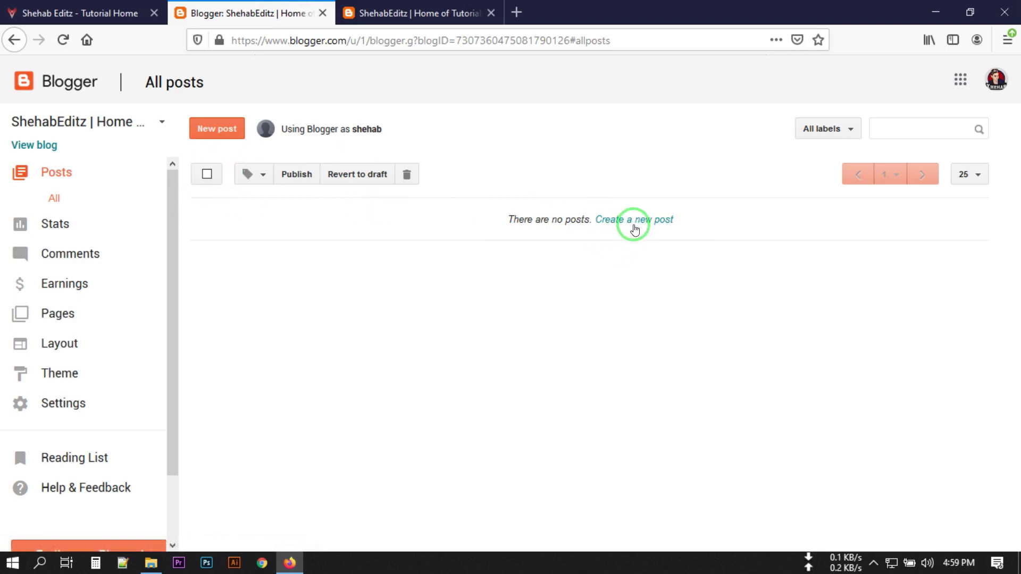
# Start a new post titled "This is test Bolg Title" and fill its body with a line of random sample text
pyautogui.click(222, 133)
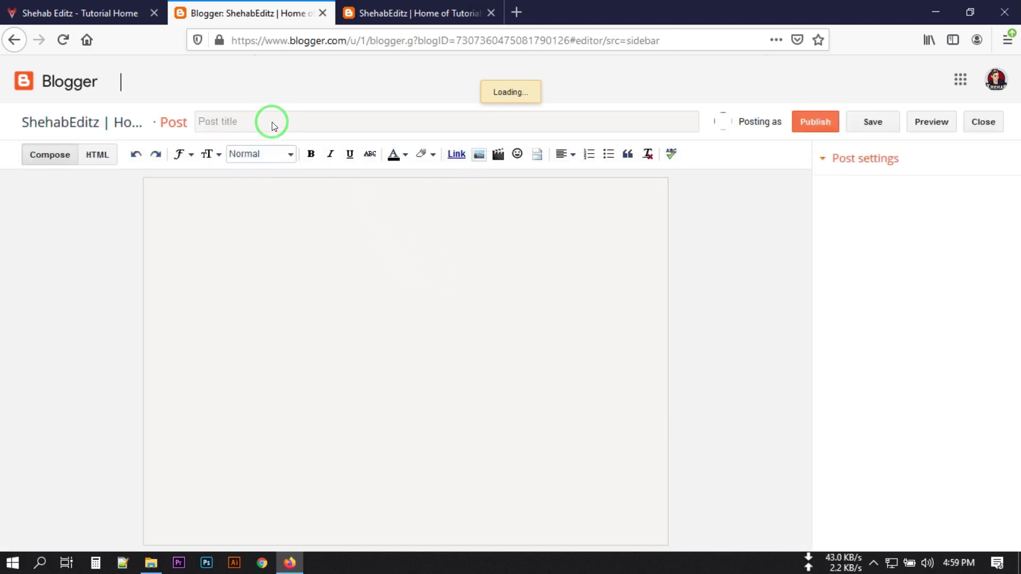
pyautogui.click(265, 118)
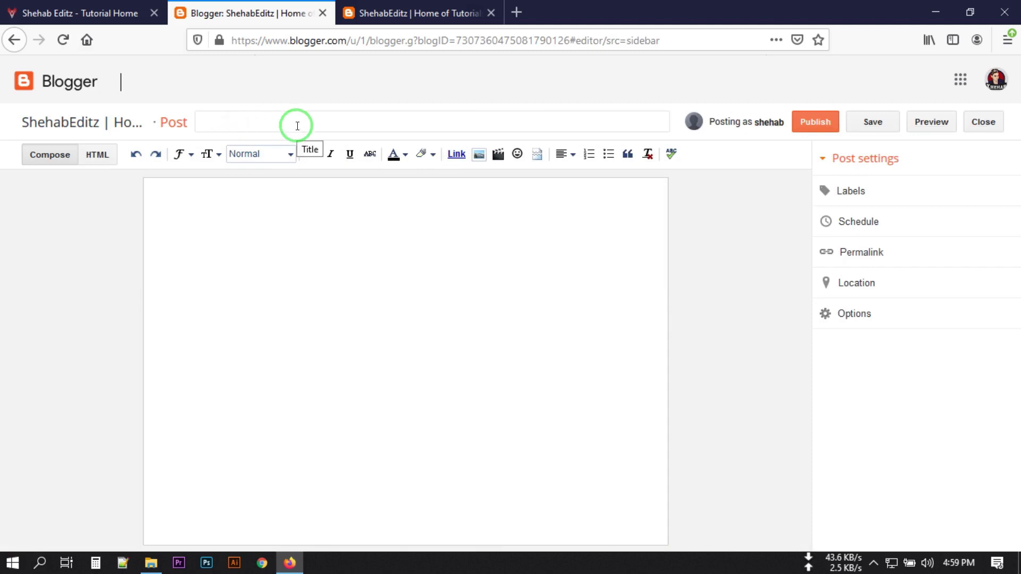
pyautogui.write('Thi')
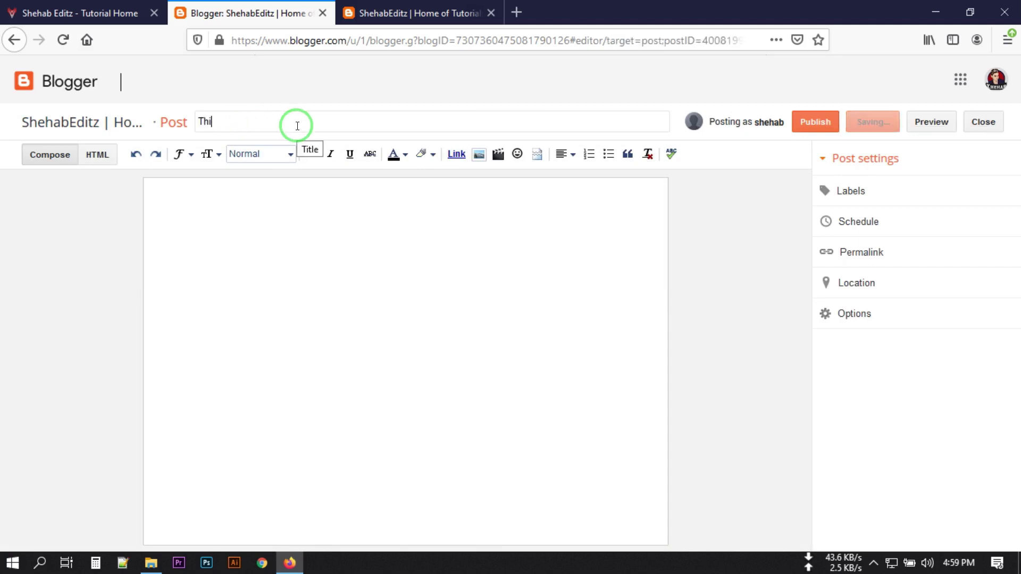
pyautogui.write('s is test Bolg Title')
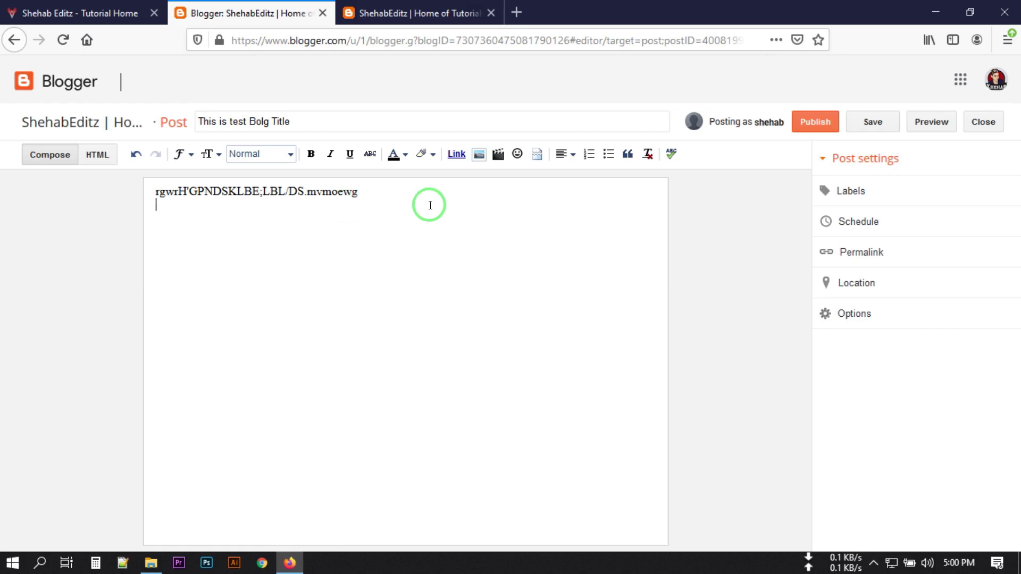
# Upload brown-grass-1756325.jpg from the Desktop and insert it below the post's text
pyautogui.click(478, 155)
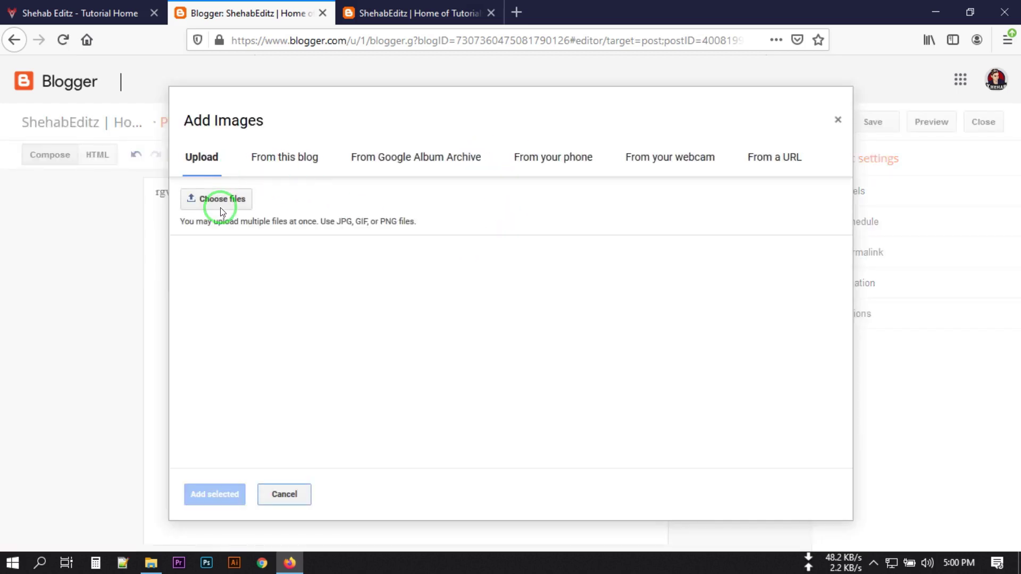
pyautogui.click(219, 204)
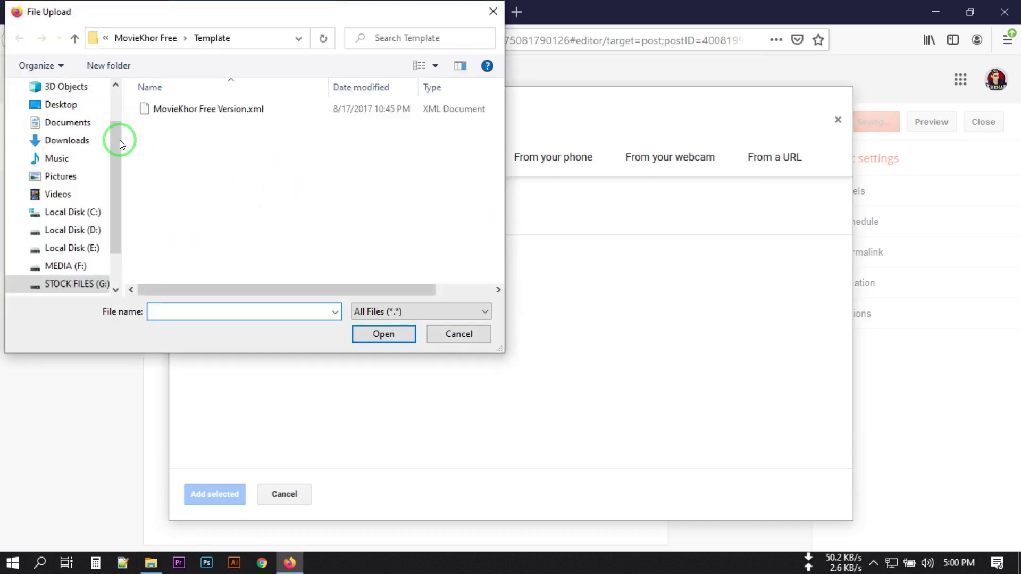
pyautogui.click(59, 104)
pyautogui.click(221, 191)
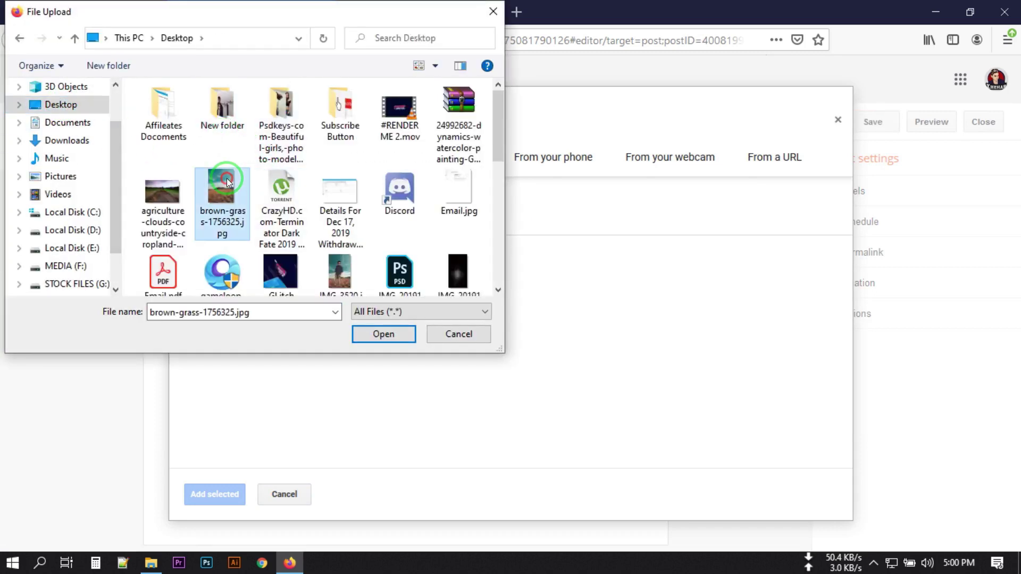
pyautogui.click(398, 335)
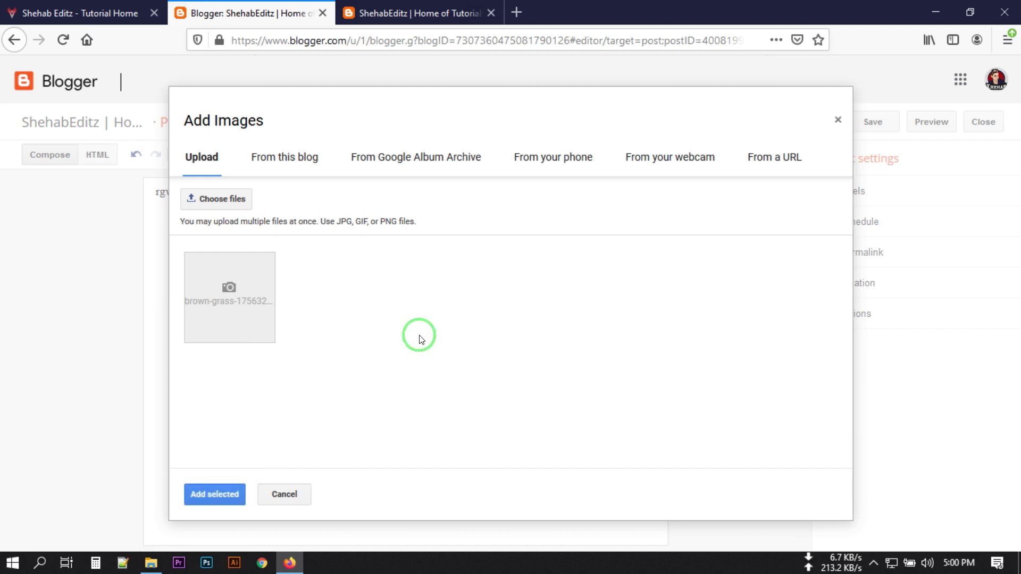
pyautogui.click(231, 292)
pyautogui.click(224, 494)
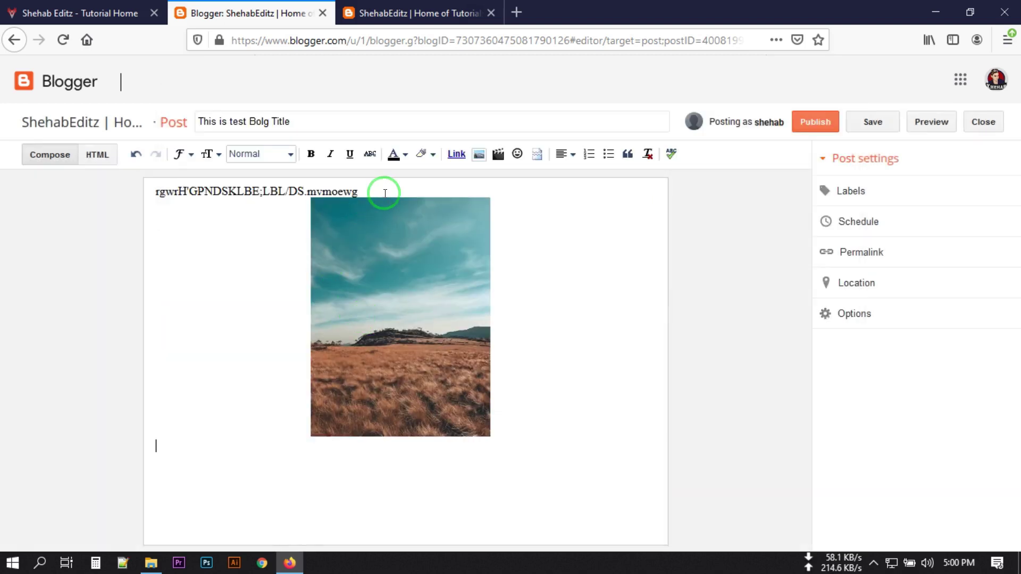
pyautogui.click(282, 462)
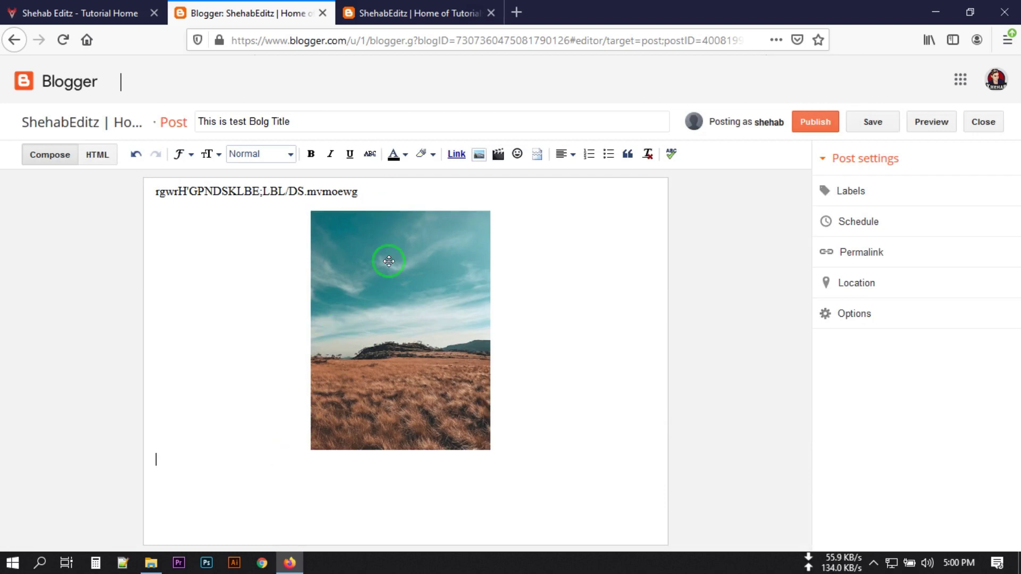
# Examine the sources for adding a video to the post, including YouTube search and own YouTube videos, and close without adding one
pyautogui.click(498, 155)
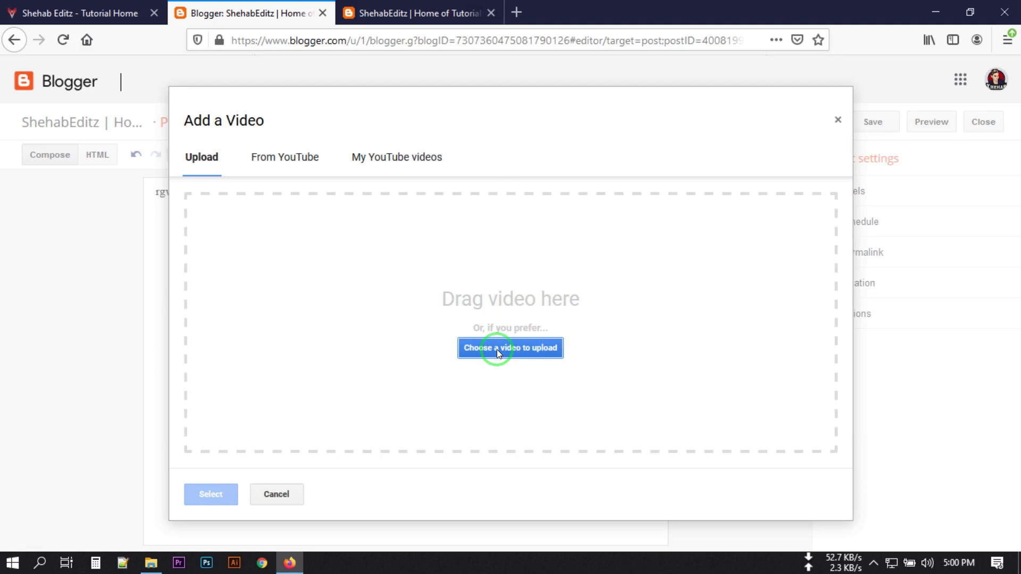
pyautogui.click(292, 159)
pyautogui.click(313, 206)
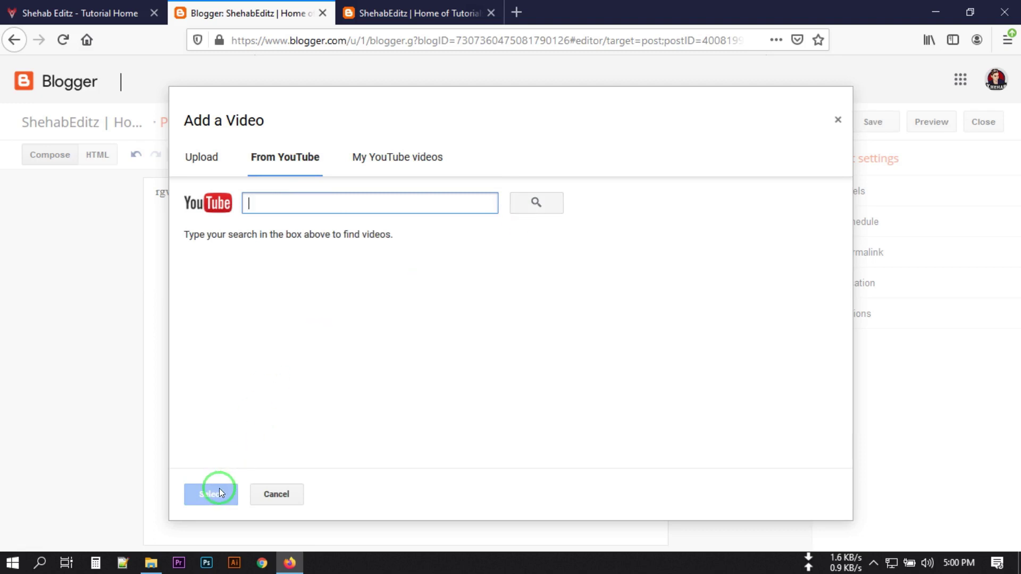
pyautogui.click(322, 213)
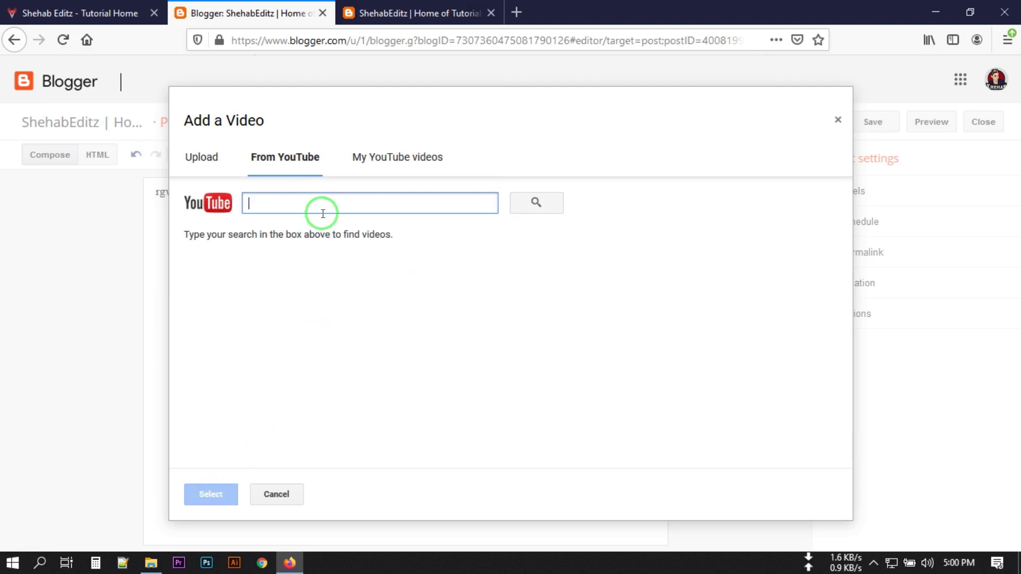
pyautogui.click(375, 160)
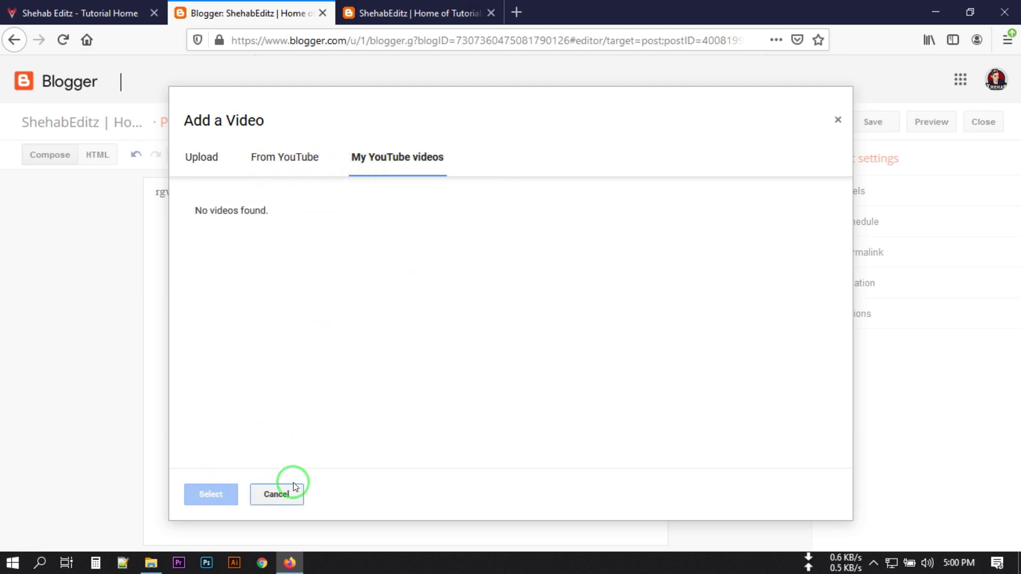
pyautogui.click(294, 490)
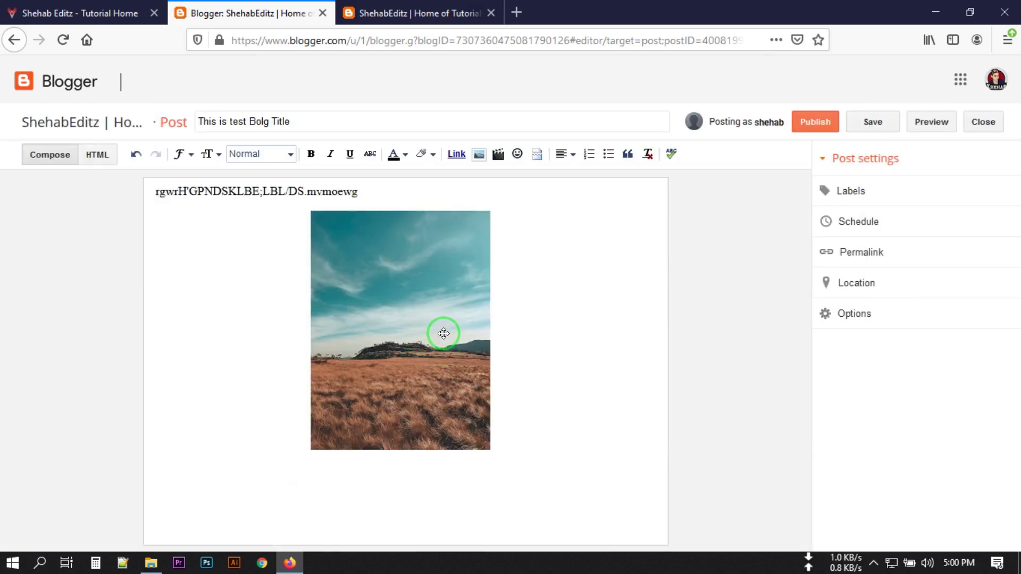
# Label the post Test and switch it to a custom permalink with the text this-is-test-bolg-title
pyautogui.click(848, 191)
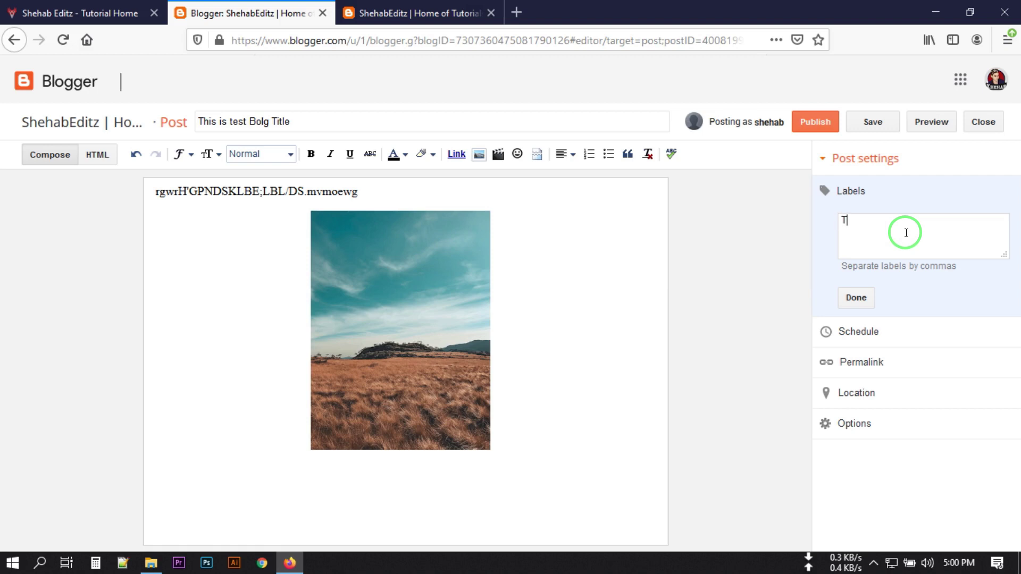
pyautogui.click(856, 297)
pyautogui.click(885, 271)
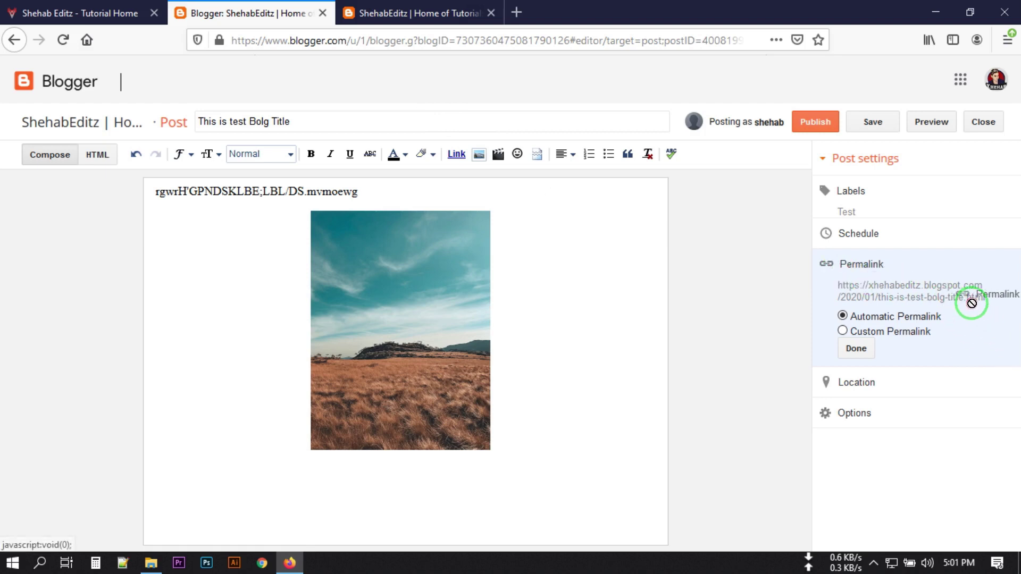
pyautogui.click(843, 331)
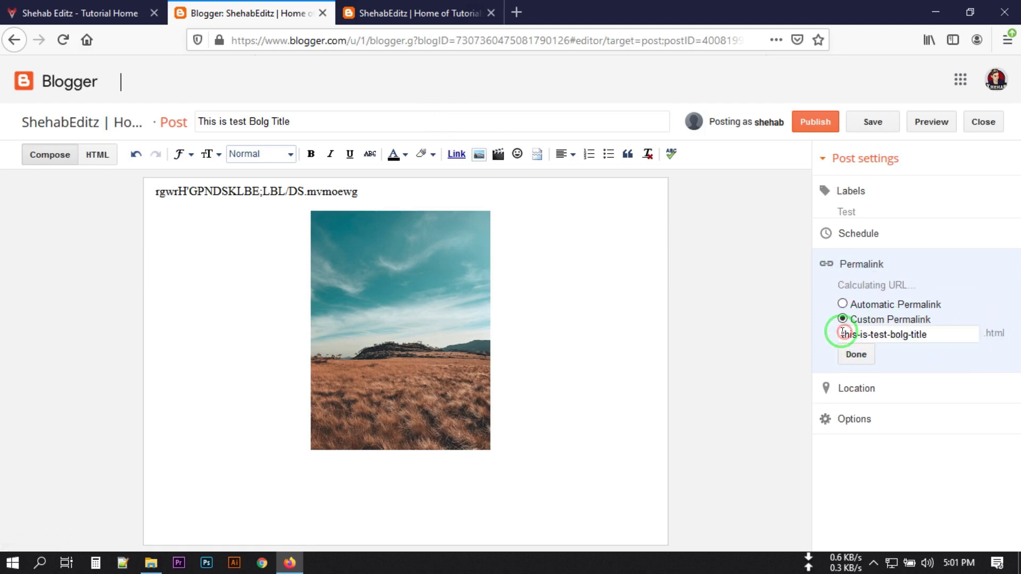
pyautogui.moveTo(934, 347); pyautogui.dragTo(853, 347)
pyautogui.click(854, 371)
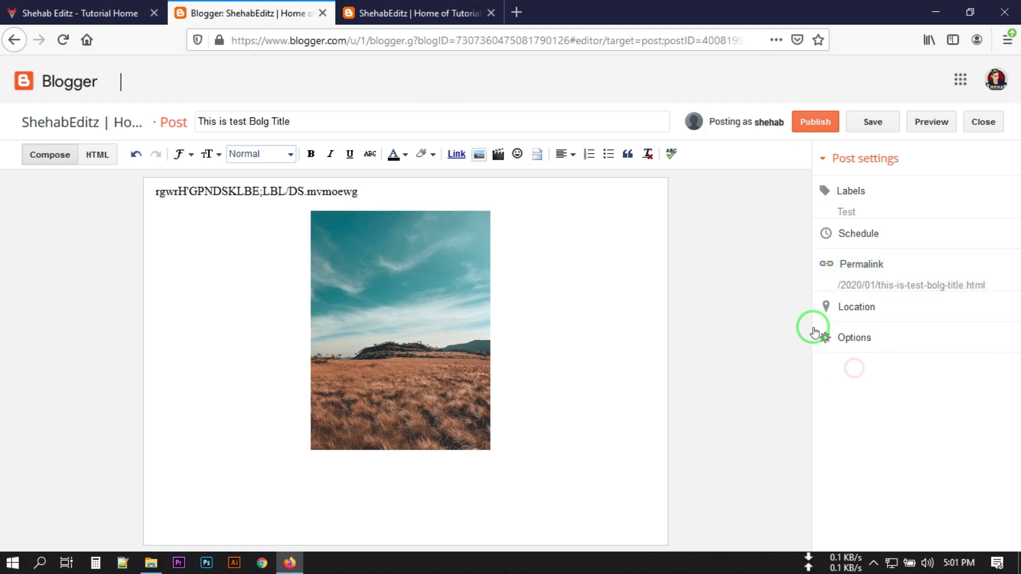
# Allow location access and review the post's location map and its reader comments, compose mode and line break options
pyautogui.click(874, 307)
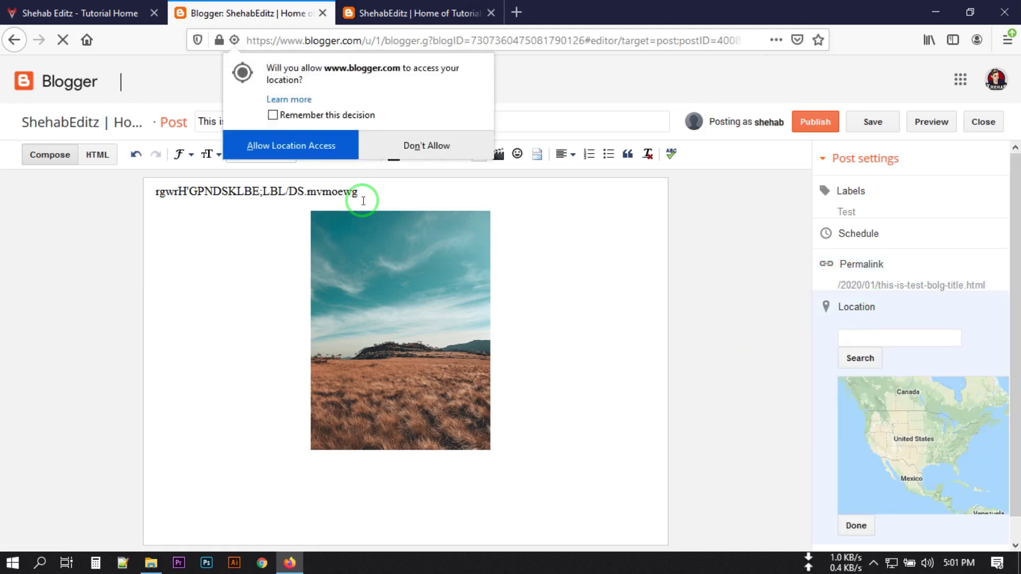
pyautogui.click(280, 146)
pyautogui.scroll(-1, 897, 344)
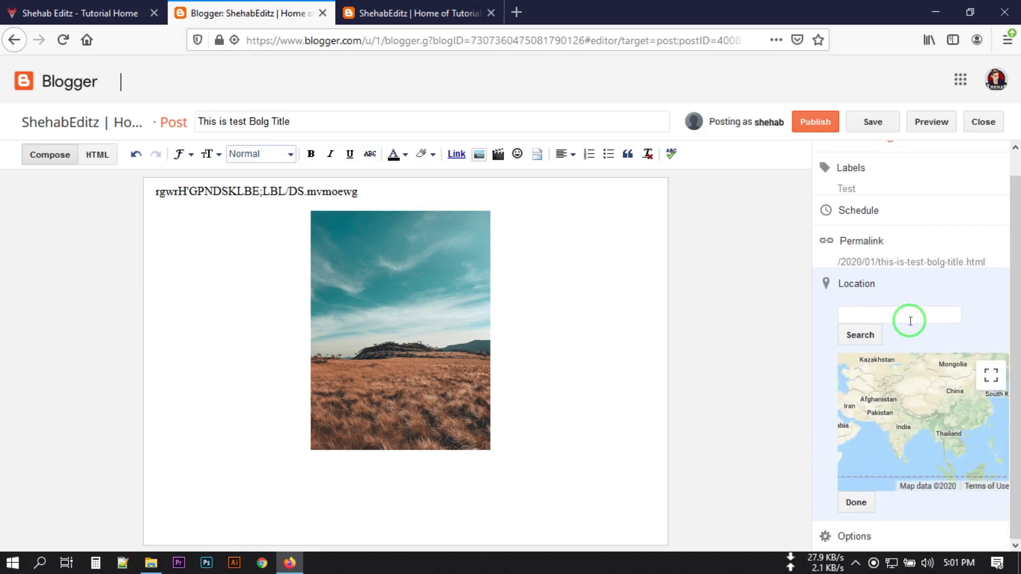
pyautogui.click(853, 502)
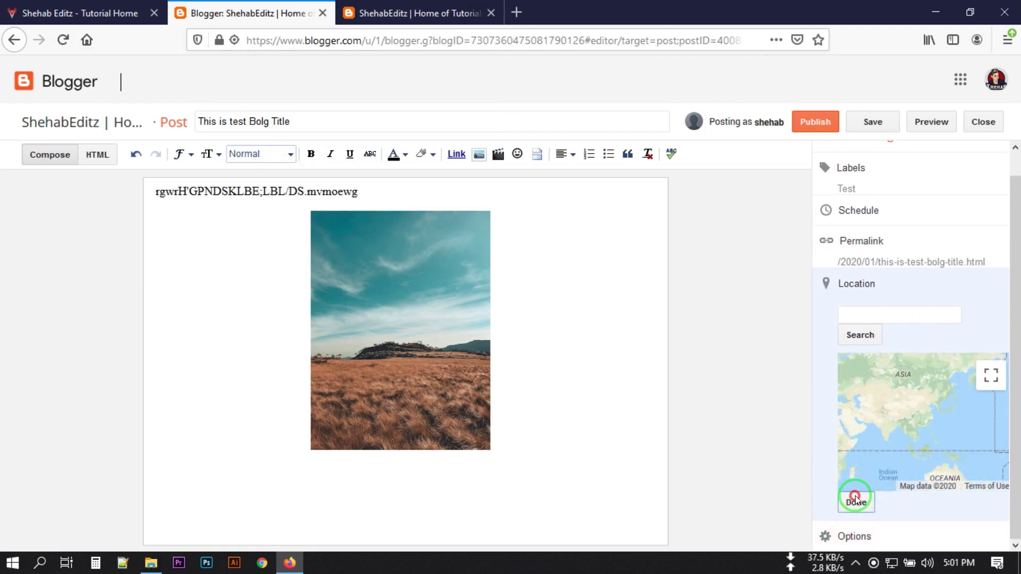
pyautogui.click(860, 340)
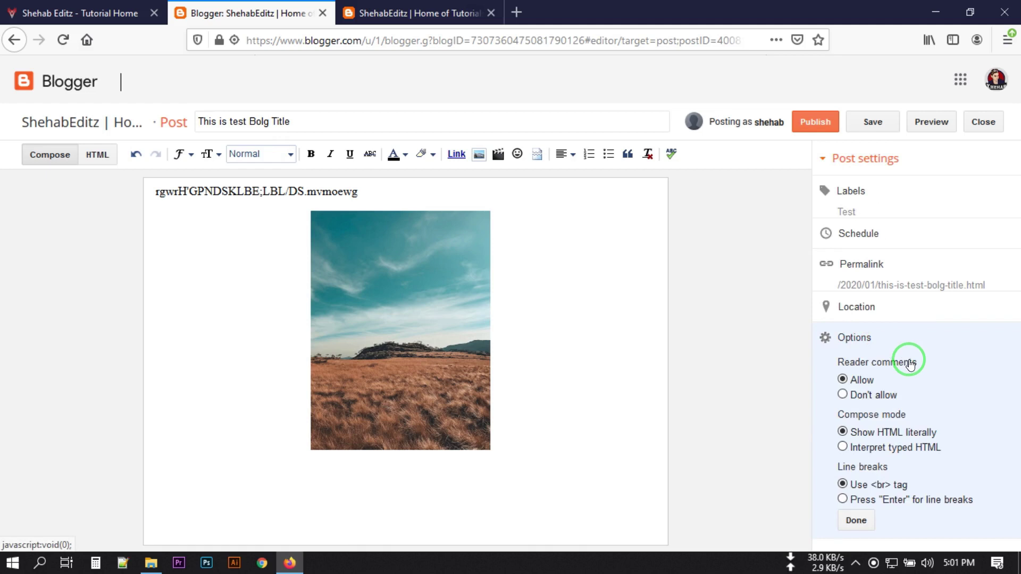
pyautogui.click(857, 520)
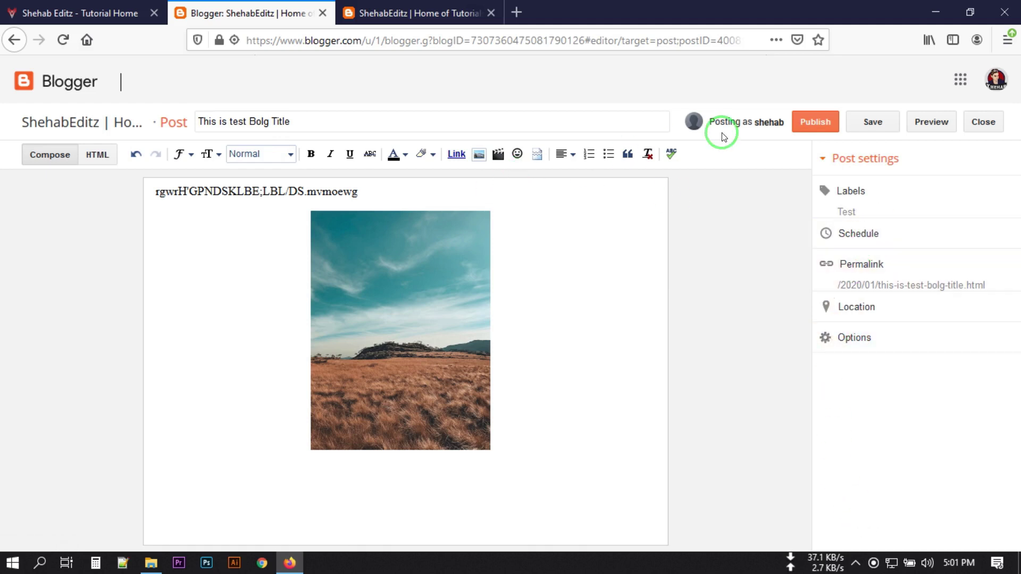
# Publish the post and reload the blog's public page to look over the post listing
pyautogui.click(804, 121)
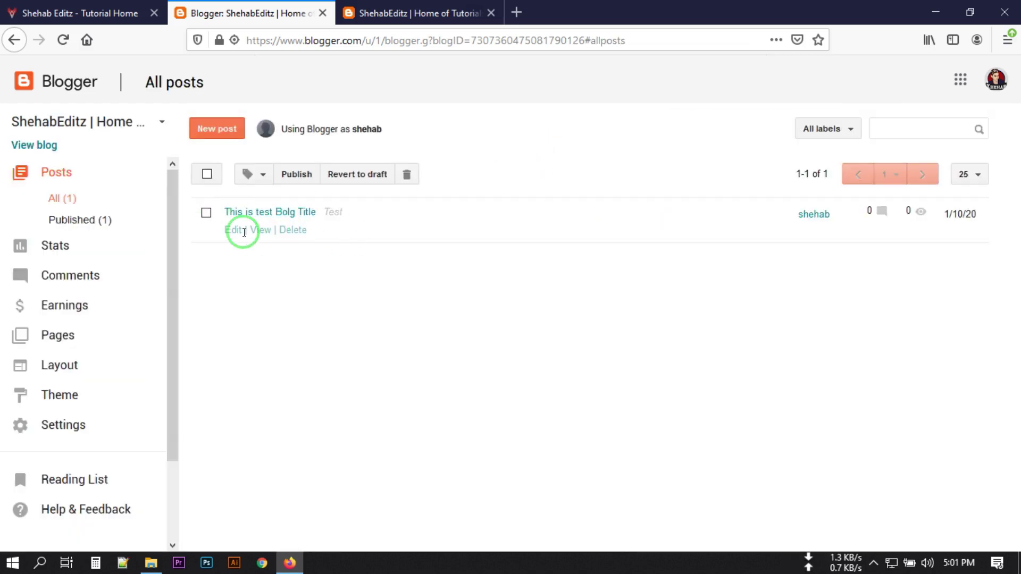
pyautogui.click(396, 12)
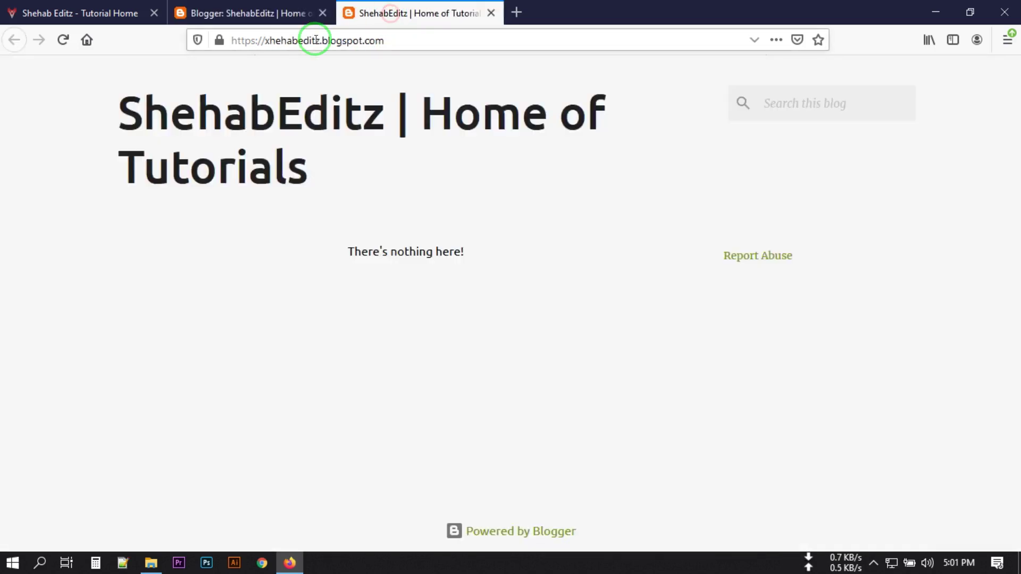
pyautogui.click(64, 42)
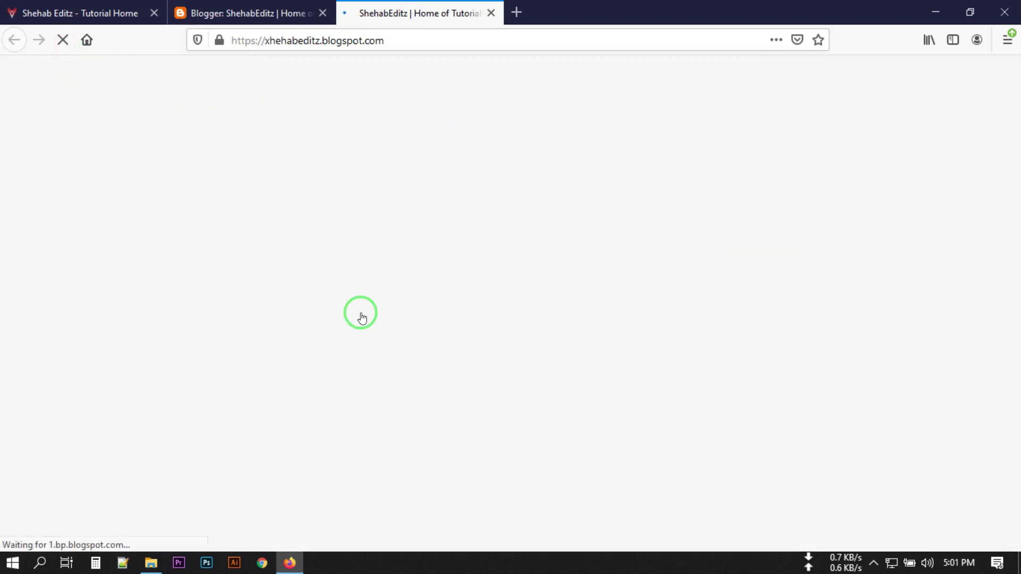
pyautogui.scroll(-2, 298, 213)
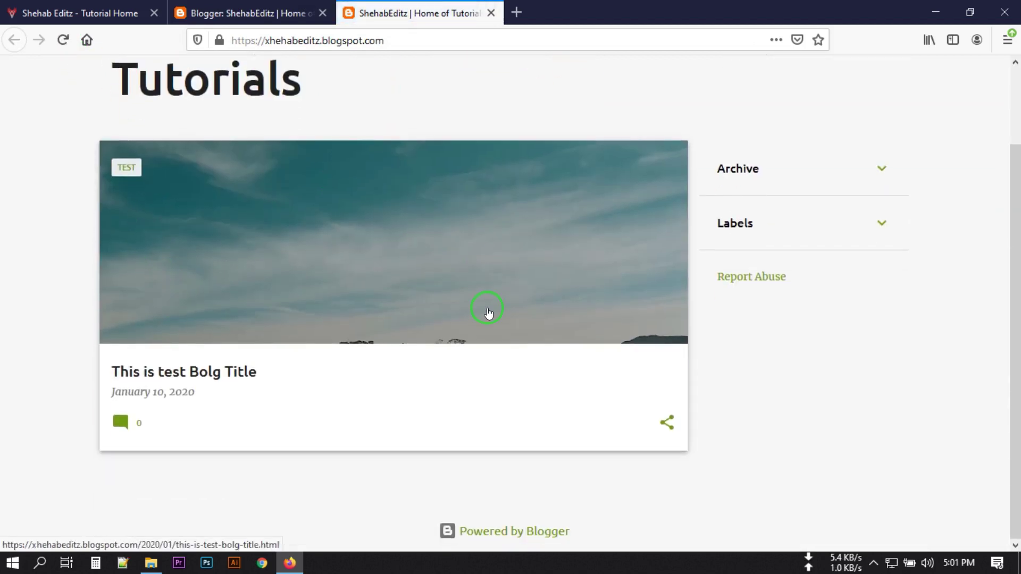
pyautogui.scroll(2, 151, 371)
pyautogui.scroll(-2, 273, 420)
# Open the published post on the public blog, read through it, and return to the blog's home page and the Blogger dashboard
pyautogui.click(169, 369)
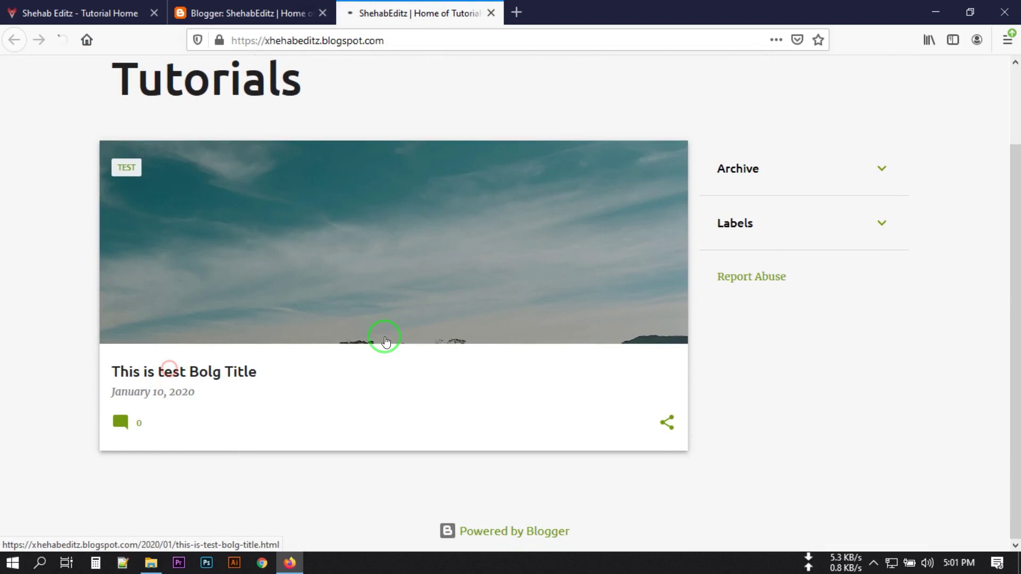
pyautogui.scroll(-5, 391, 364)
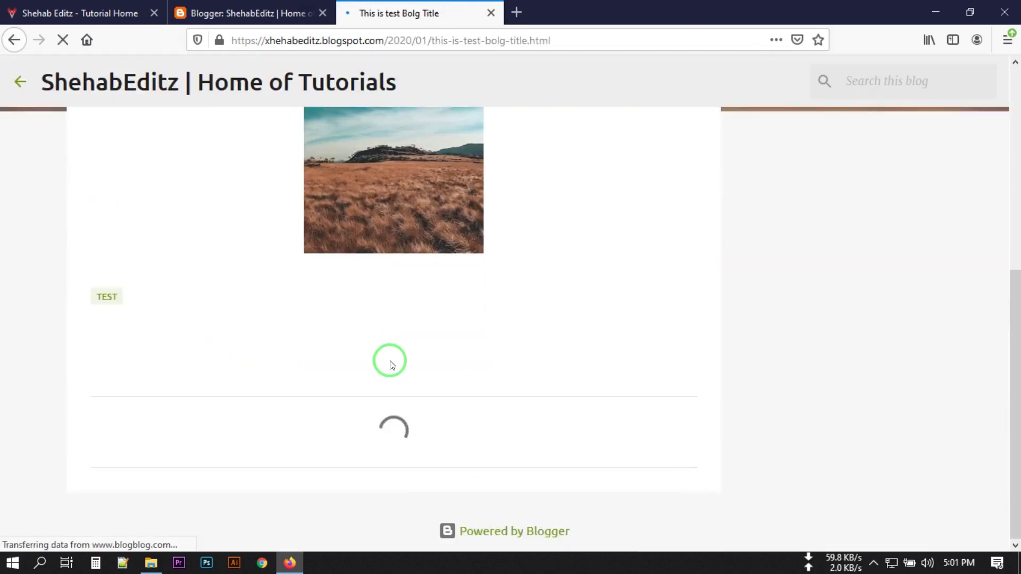
pyautogui.scroll(-5, 381, 322)
pyautogui.scroll(-1, 411, 343)
pyautogui.scroll(-1, 411, 348)
pyautogui.scroll(6, 411, 348)
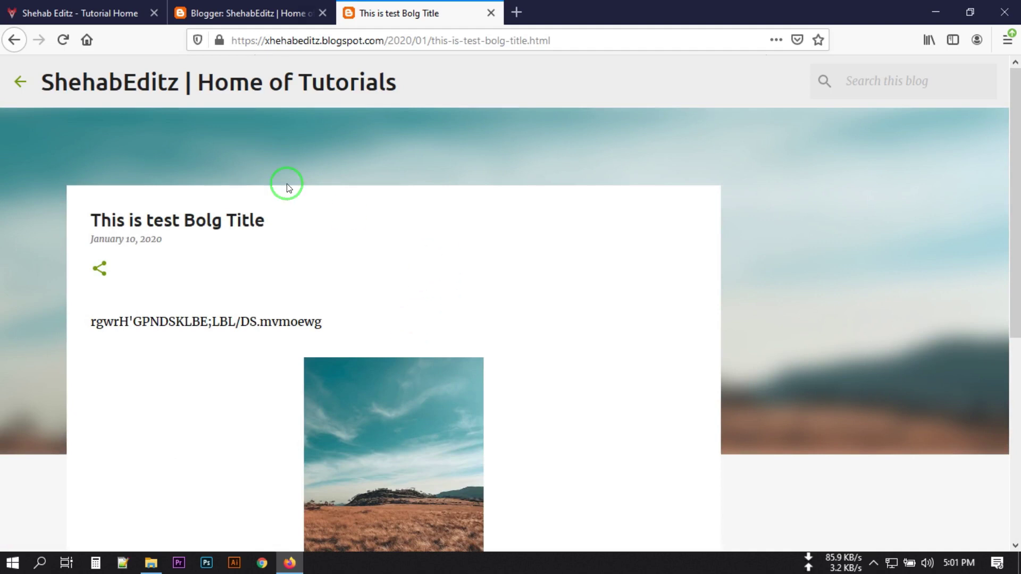
pyautogui.click(143, 80)
pyautogui.click(251, 13)
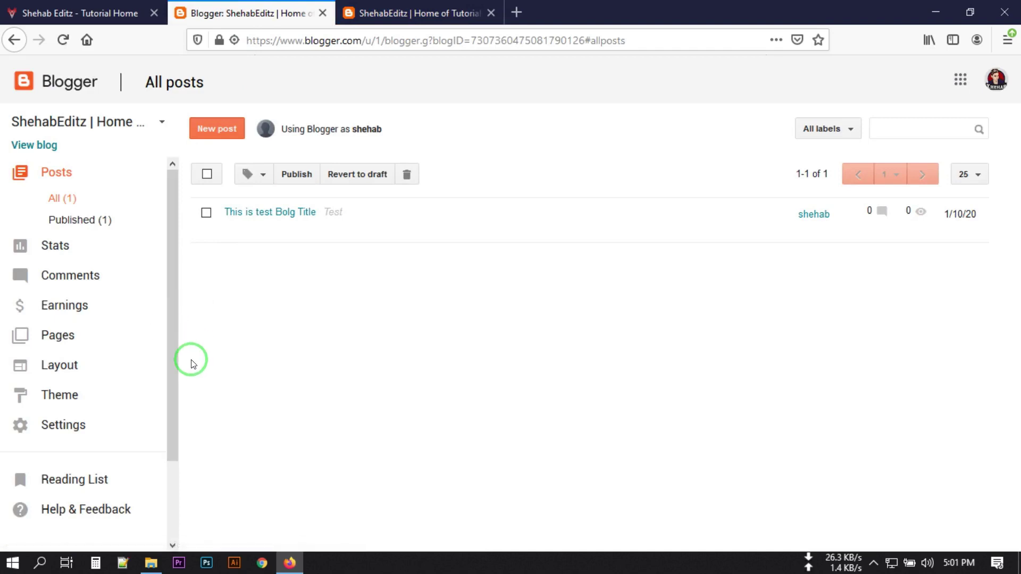
# Open the HTML code of the blog's current theme for editing
pyautogui.click(63, 394)
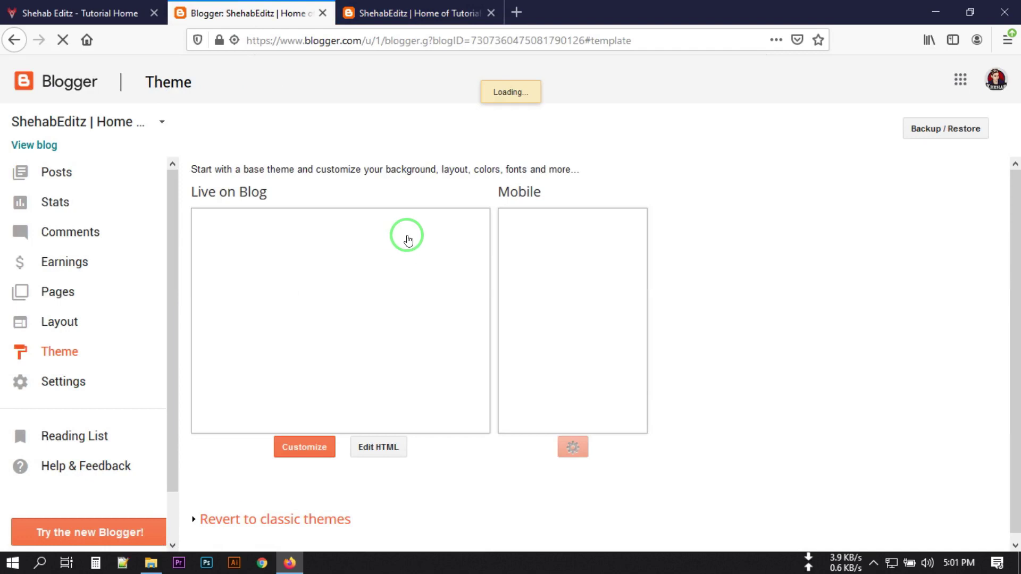
pyautogui.scroll(-2, 437, 287)
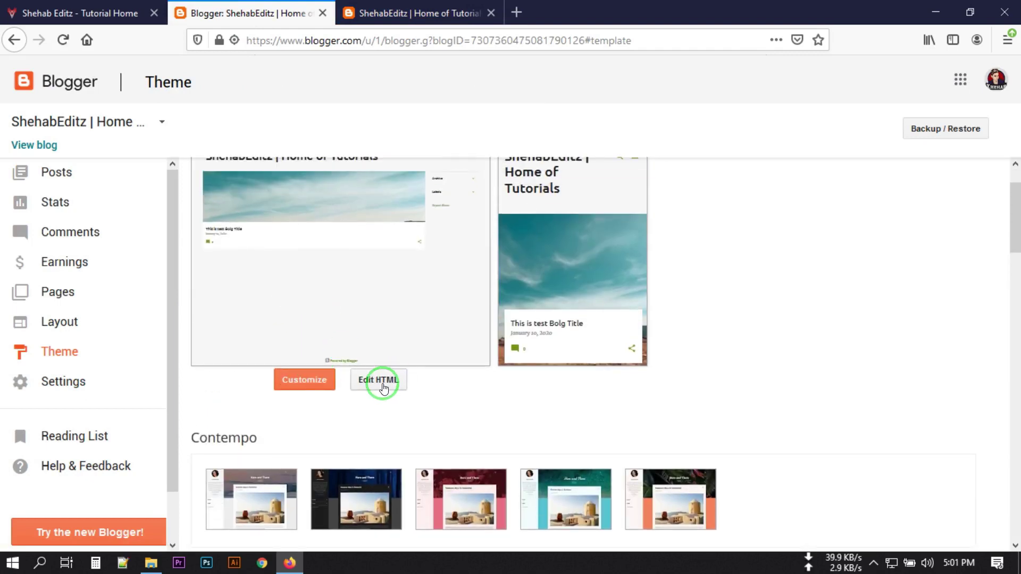
pyautogui.click(379, 382)
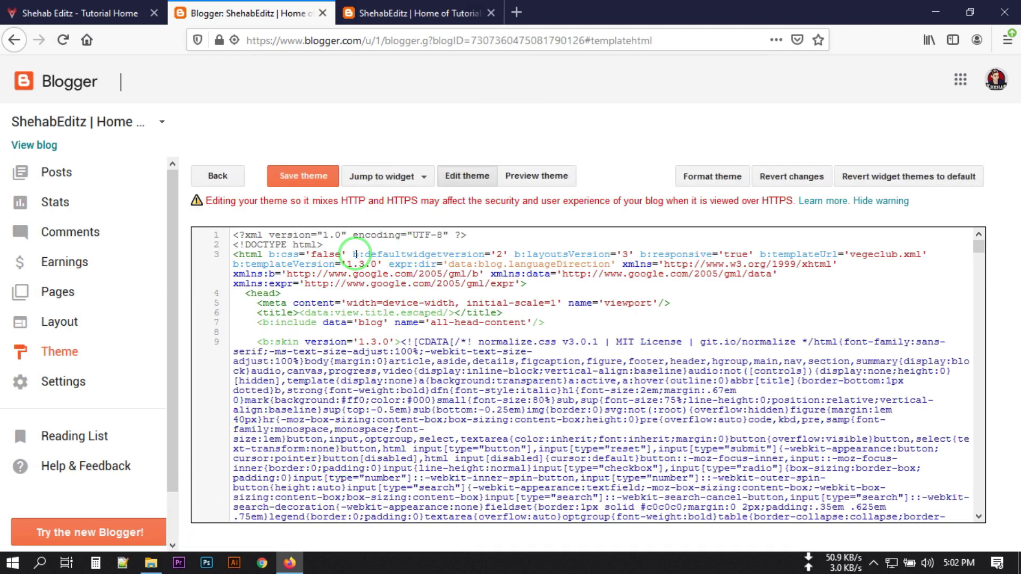
# Search Google for "blogger template" in a new browser tab
pyautogui.hotkey('ctrl', 't')
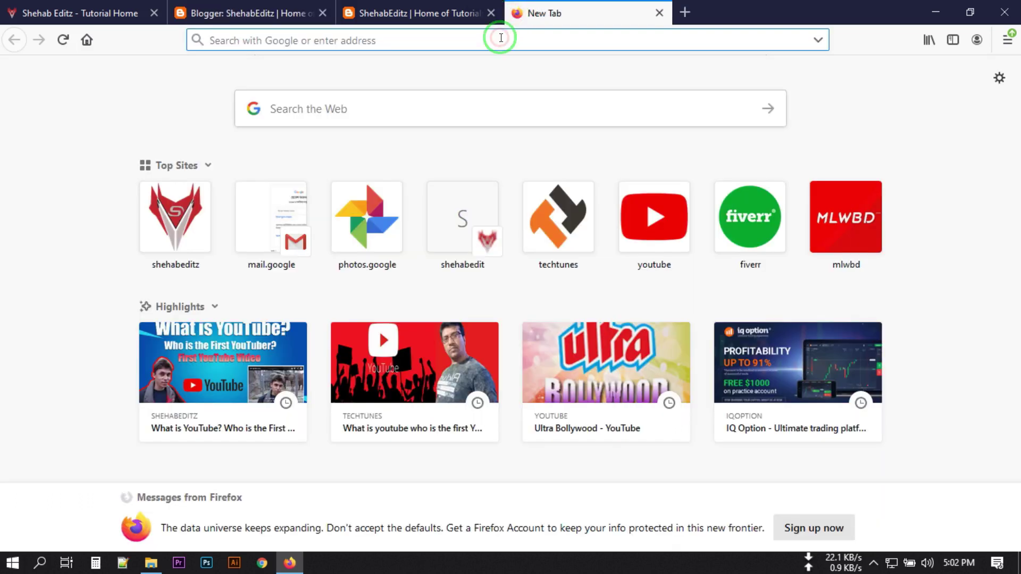
pyautogui.write('google.com')
pyautogui.press('Return')
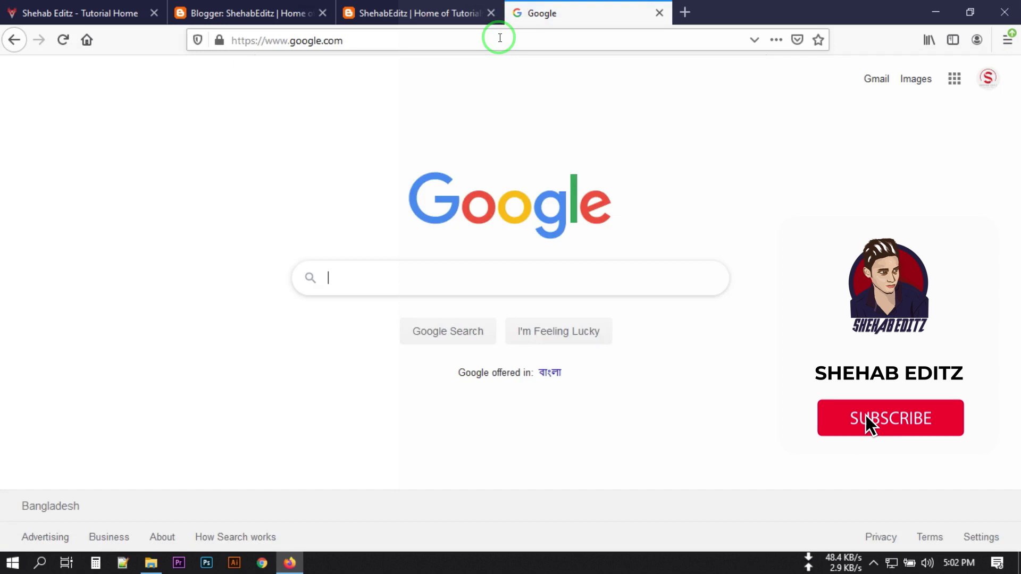
pyautogui.write('blo')
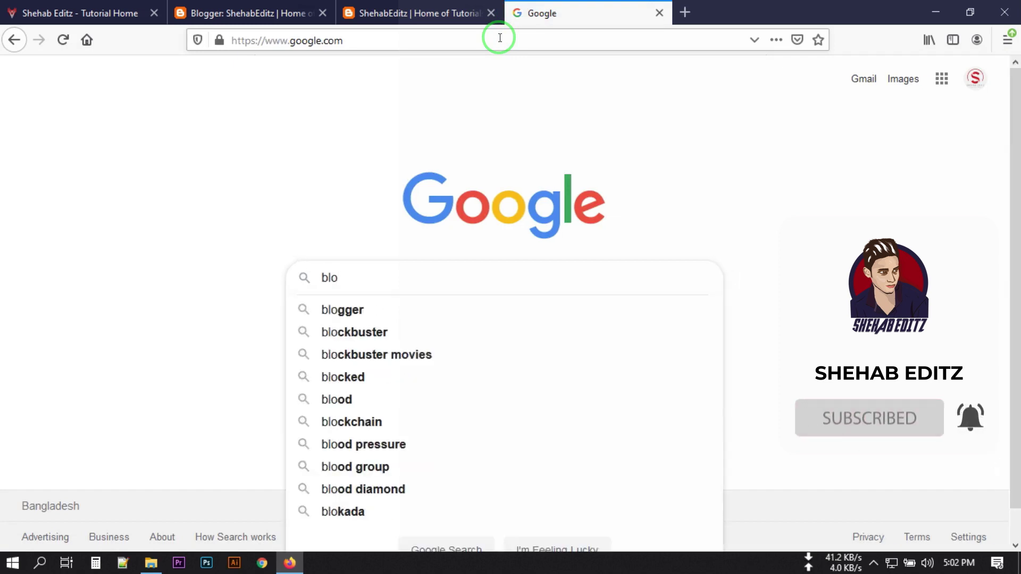
pyautogui.write('gger temol')
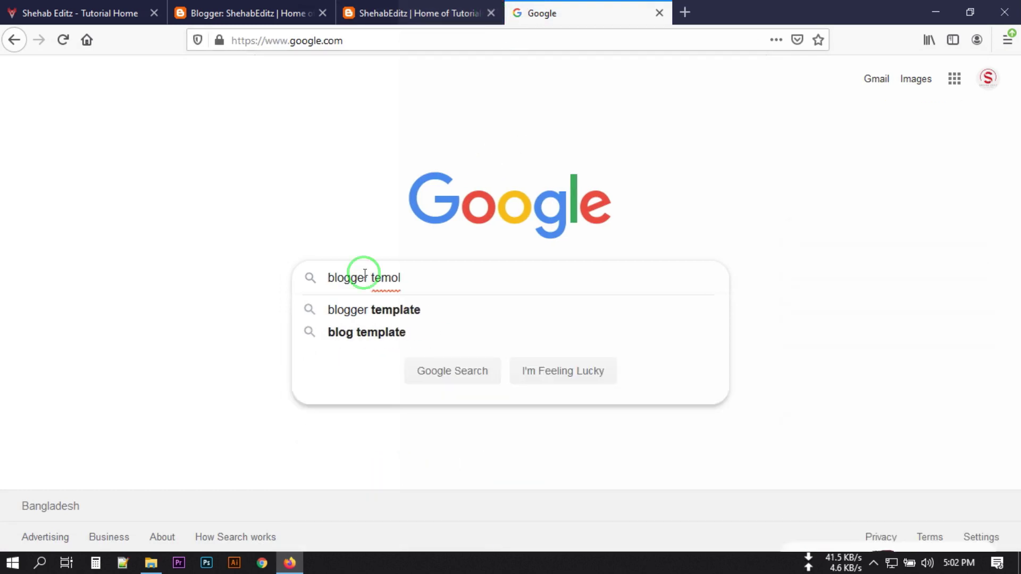
pyautogui.click(349, 314)
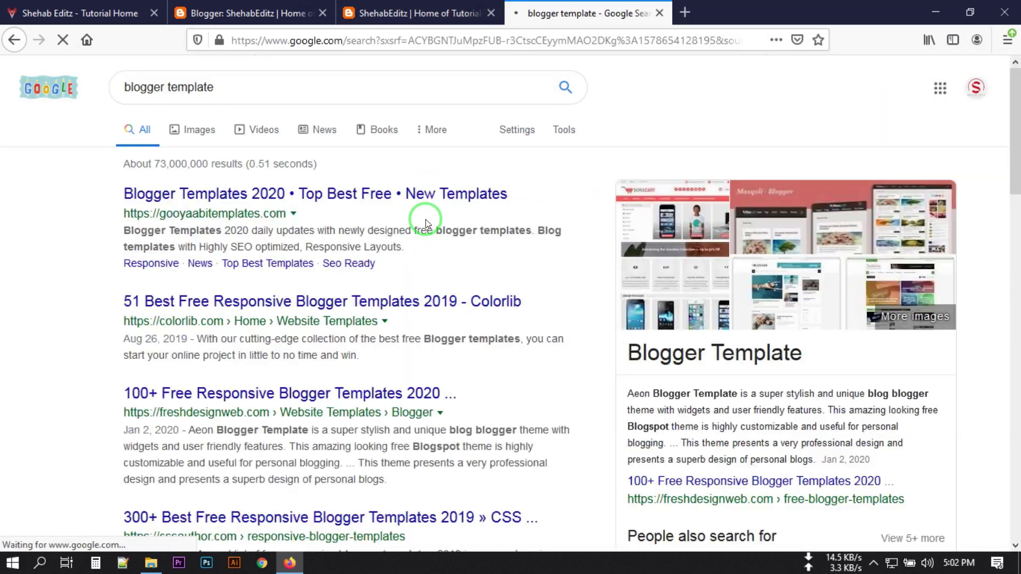
# Open the gooyaabitemplates.com search result and go to its SuperFast template page
pyautogui.scroll(-4, 287, 297)
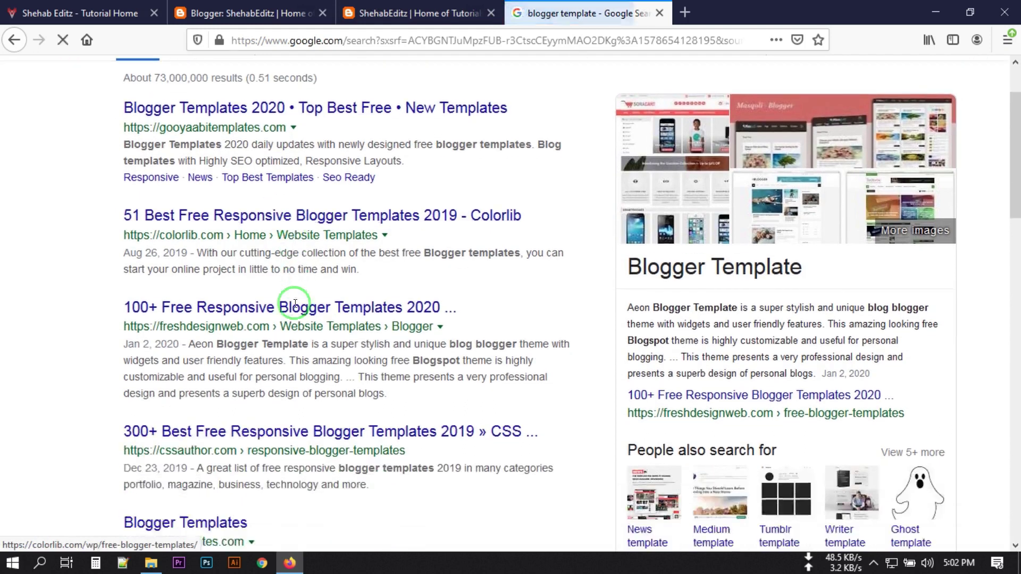
pyautogui.scroll(4, 240, 343)
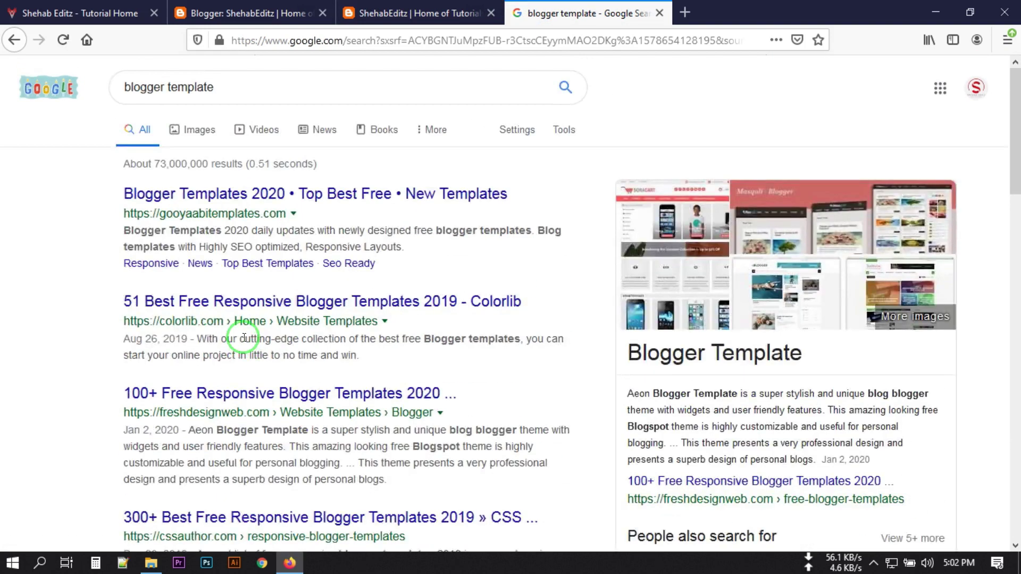
pyautogui.click(251, 196)
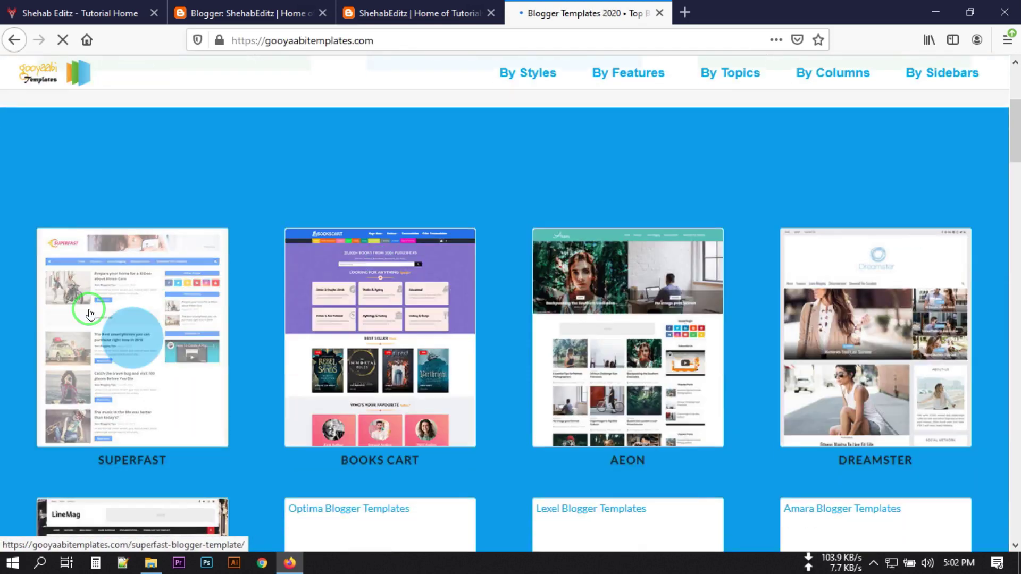
pyautogui.scroll(-3, 84, 370)
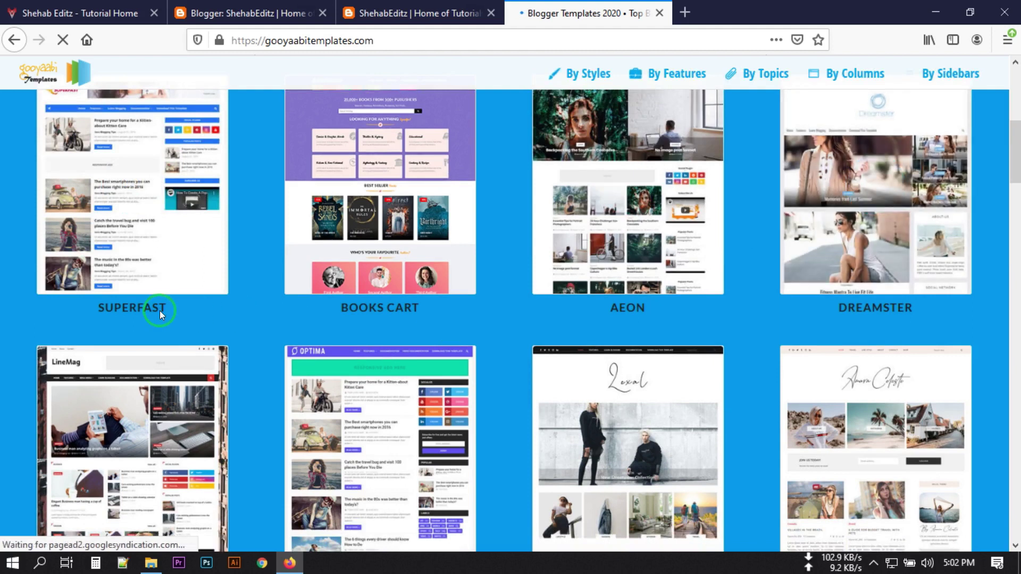
pyautogui.scroll(-4, 159, 311)
pyautogui.scroll(5, 173, 347)
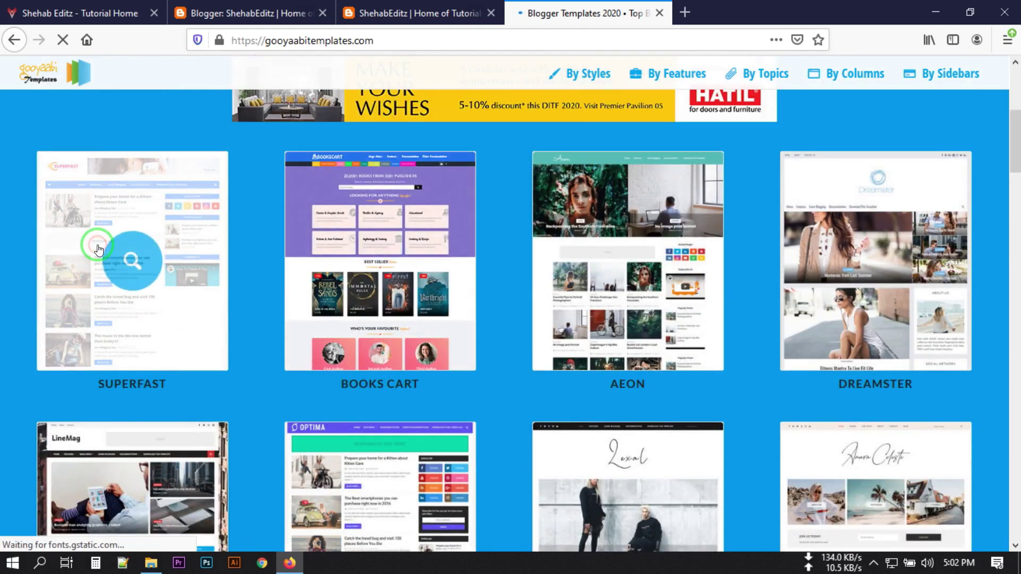
pyautogui.click(180, 245)
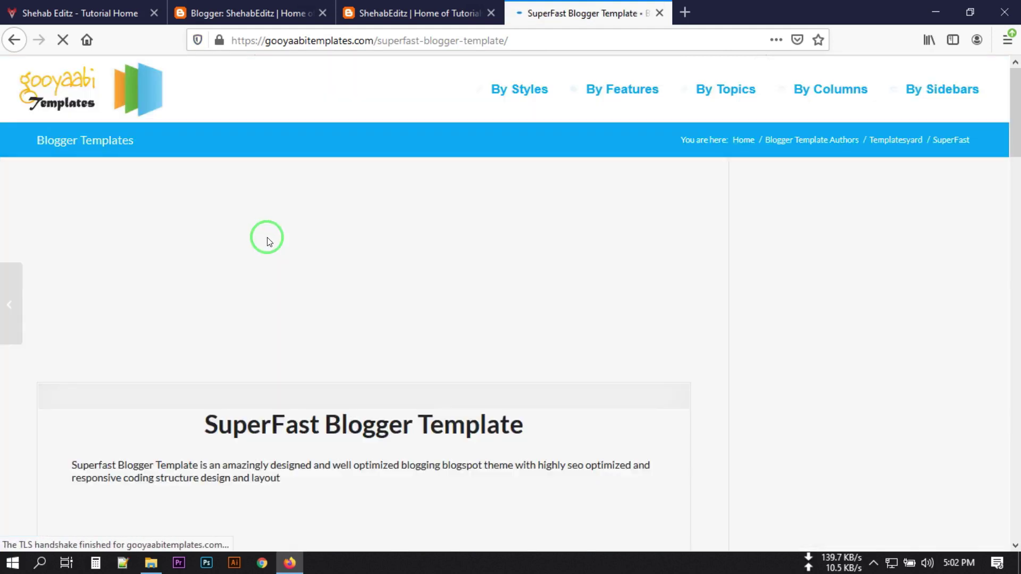
# Download the SuperFast Blogger template and save SuperFast.zip to the computer
pyautogui.scroll(-7, 405, 349)
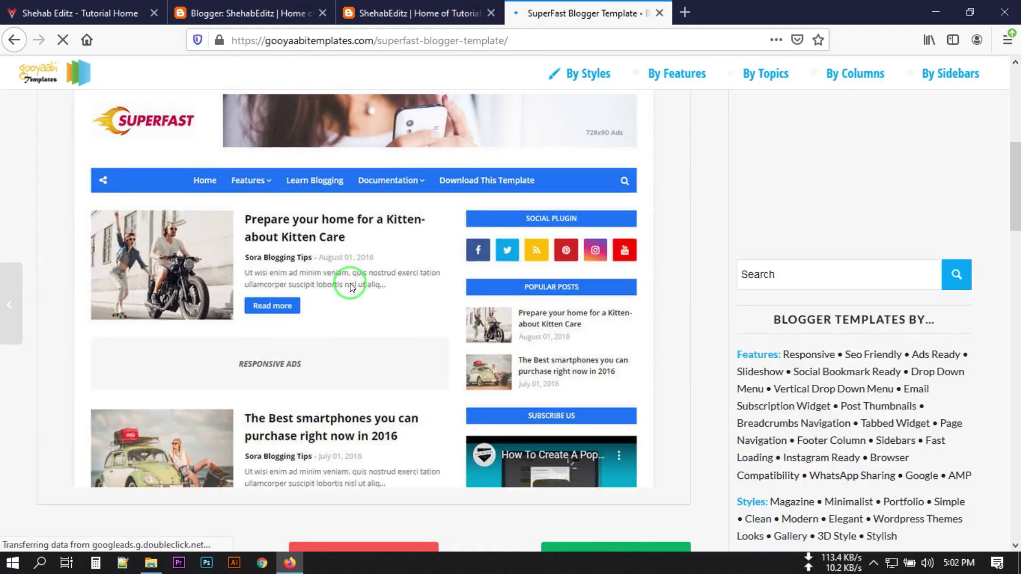
pyautogui.scroll(-7, 348, 284)
pyautogui.click(397, 346)
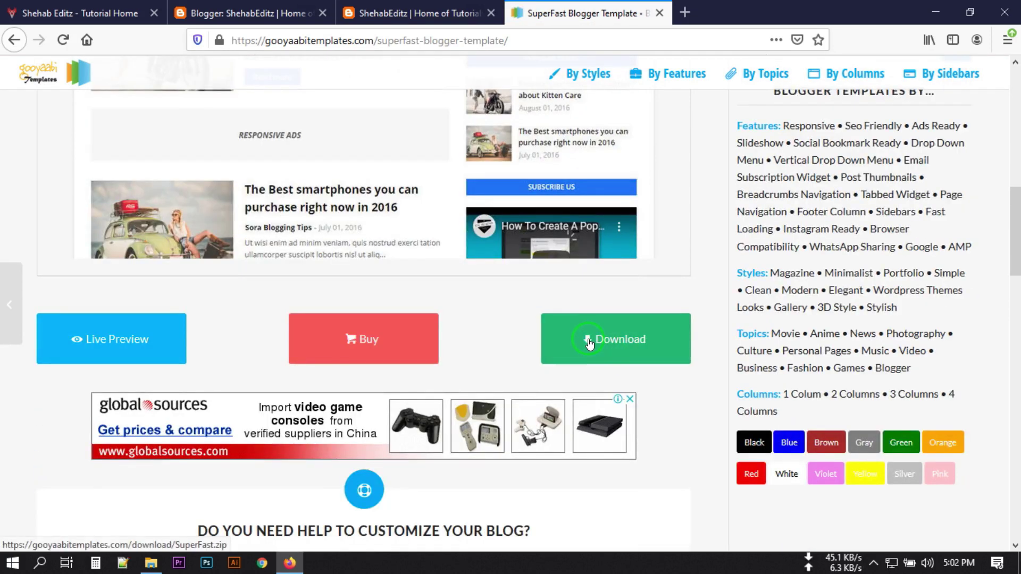
pyautogui.click(580, 341)
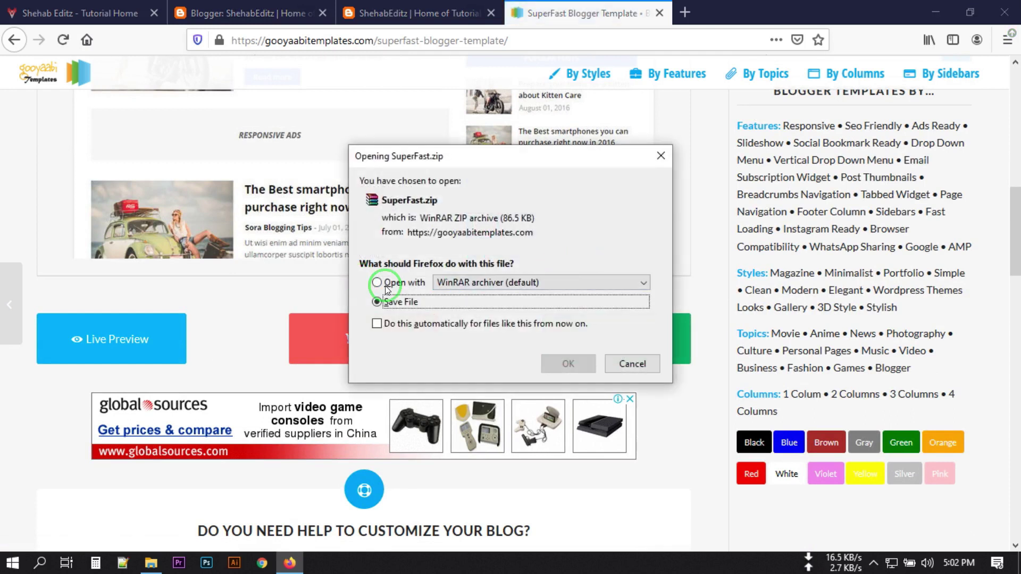
pyautogui.click(572, 361)
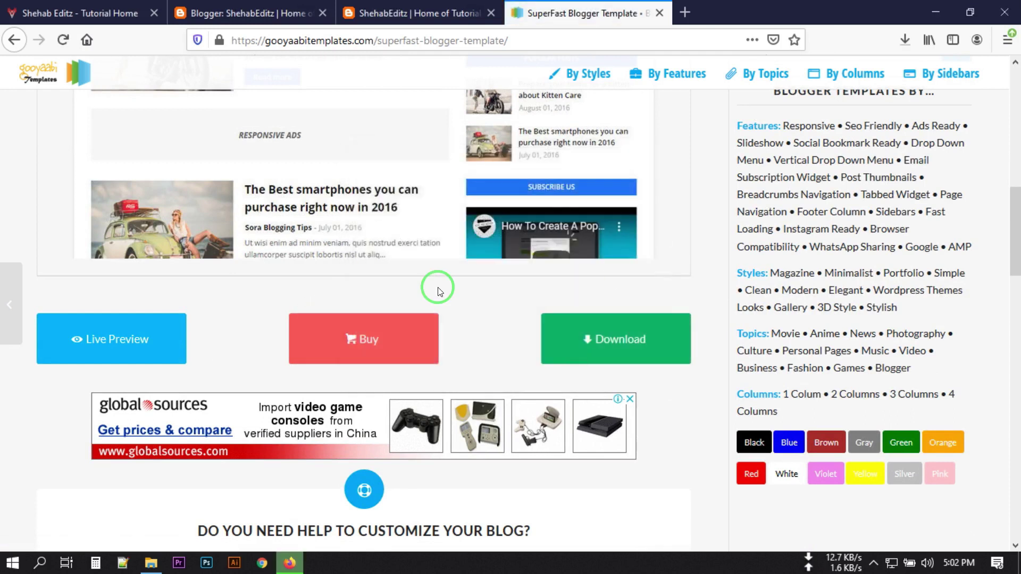
# Transfer SuperFast.zip from the Downloads folder to the desktop, clear the open windows and place the archive in an empty desktop area
pyautogui.click(916, 46)
pyautogui.click(895, 73)
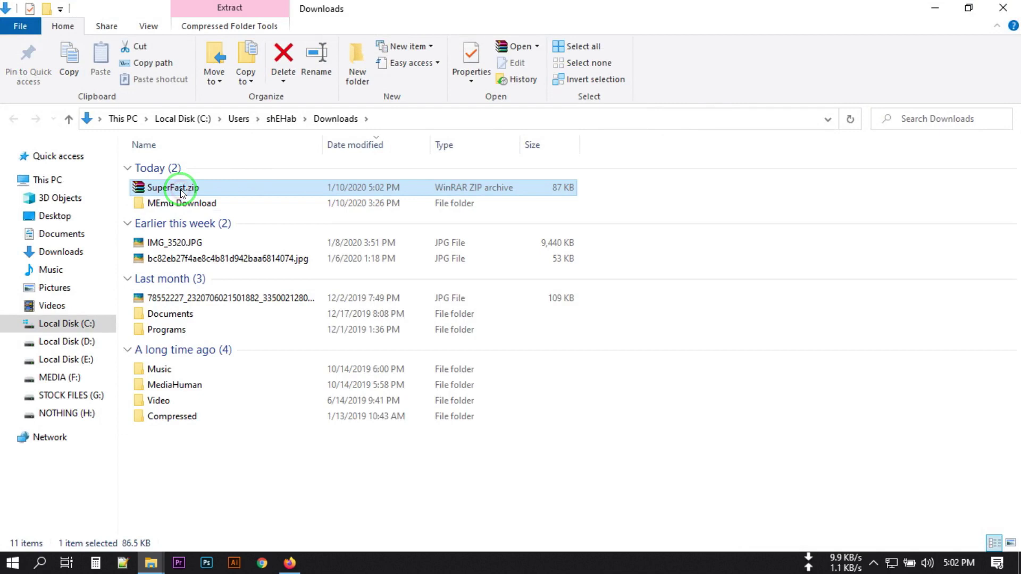
pyautogui.click(180, 189)
pyautogui.click(55, 215)
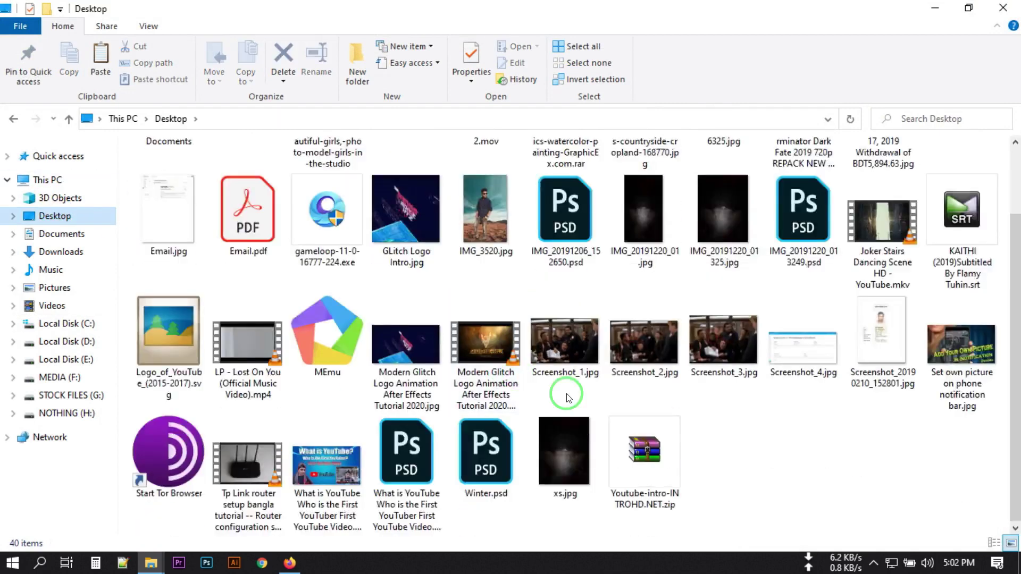
pyautogui.rightClick(744, 478)
pyautogui.click(781, 357)
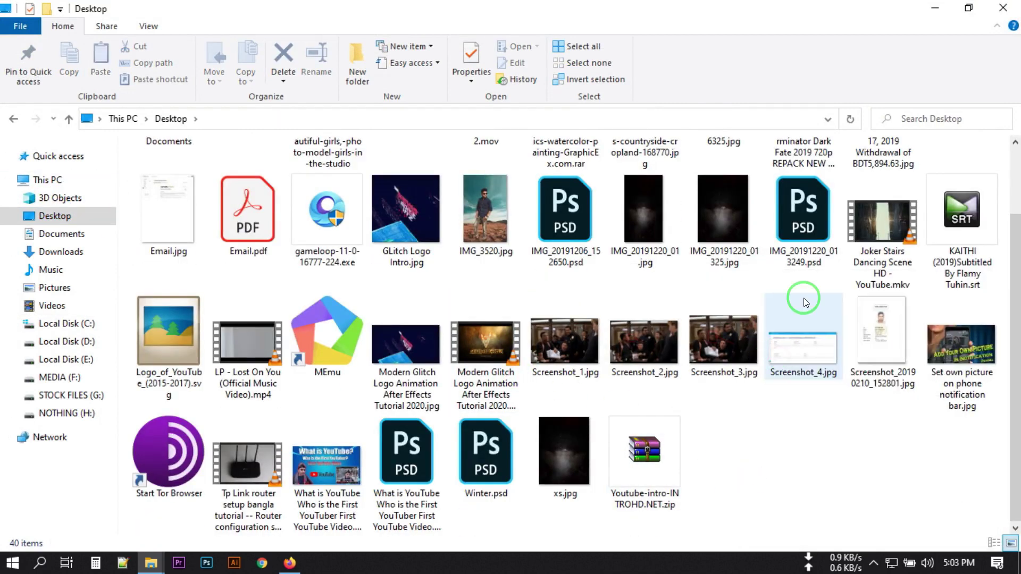
pyautogui.click(934, 7)
pyautogui.click(931, 8)
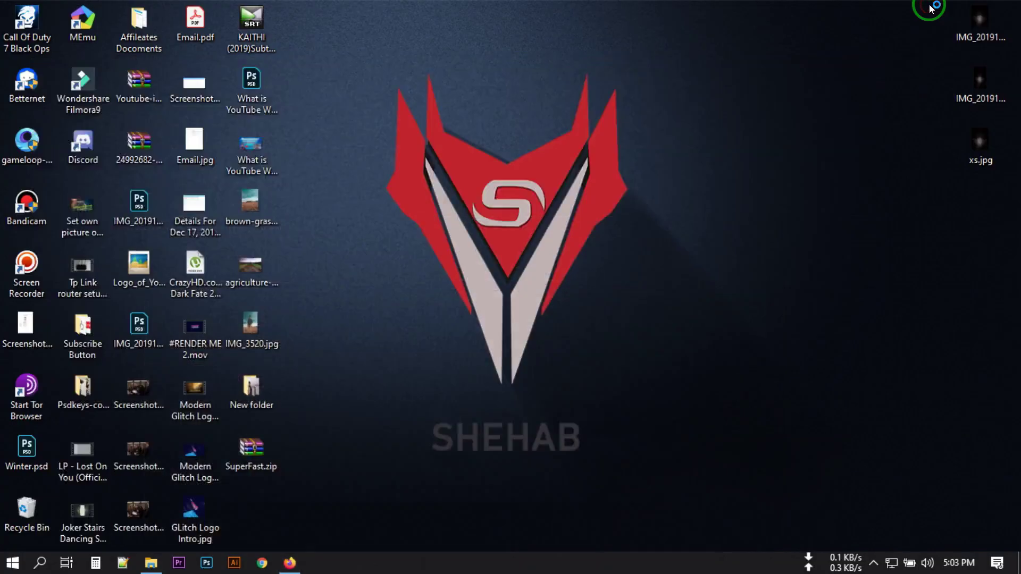
pyautogui.moveTo(271, 452); pyautogui.dragTo(528, 80)
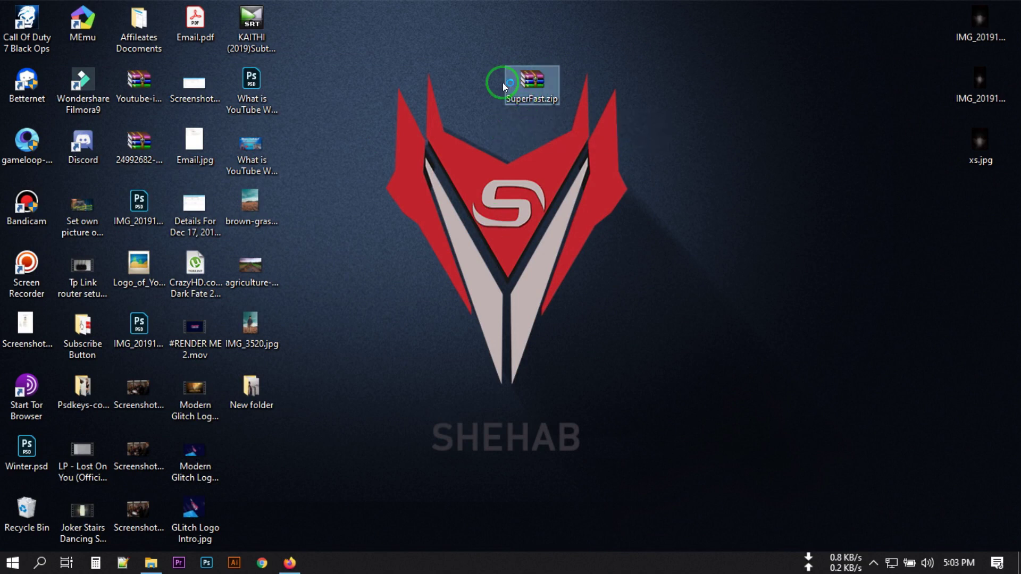
# Extract SuperFast.xml from the SuperFast.zip archive to the desktop and close the archive
pyautogui.doubleClick(525, 87)
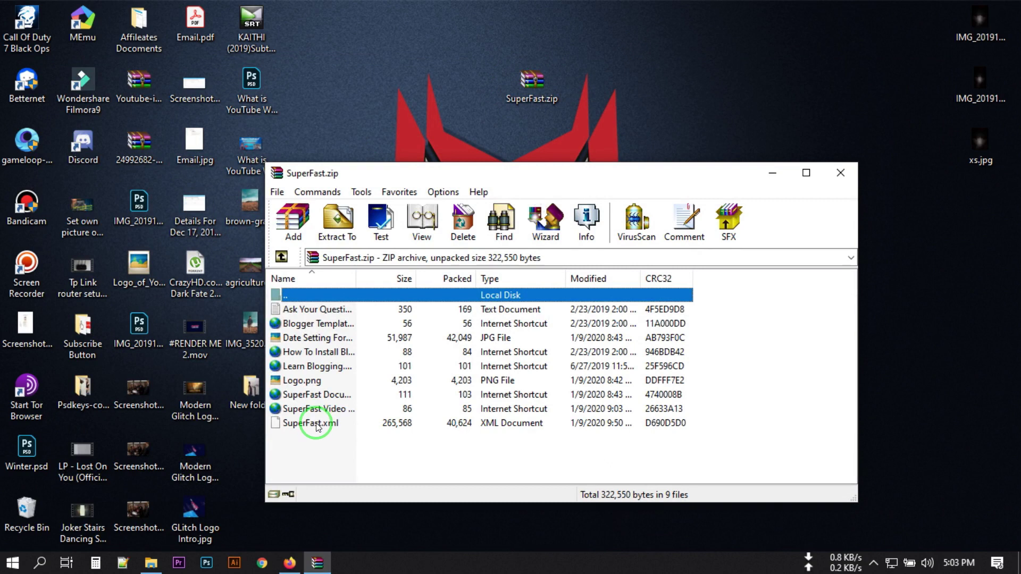
pyautogui.click(316, 423)
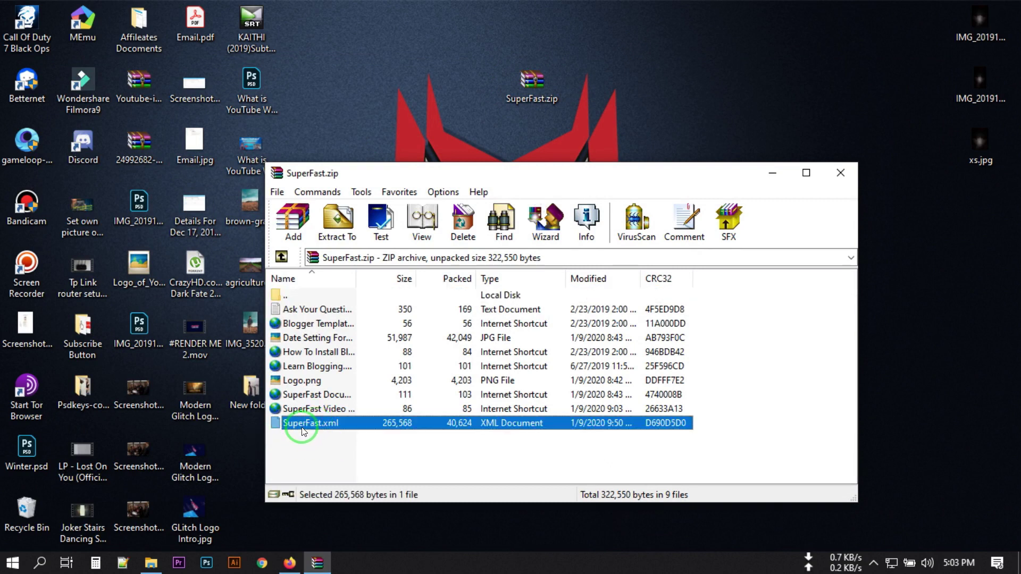
pyautogui.moveTo(312, 429); pyautogui.dragTo(559, 115)
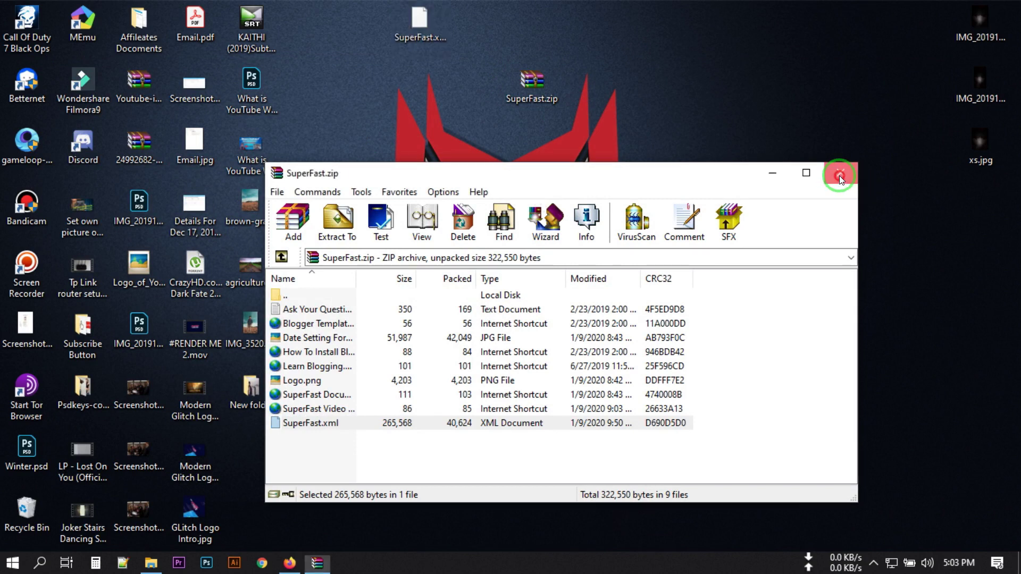
pyautogui.click(840, 173)
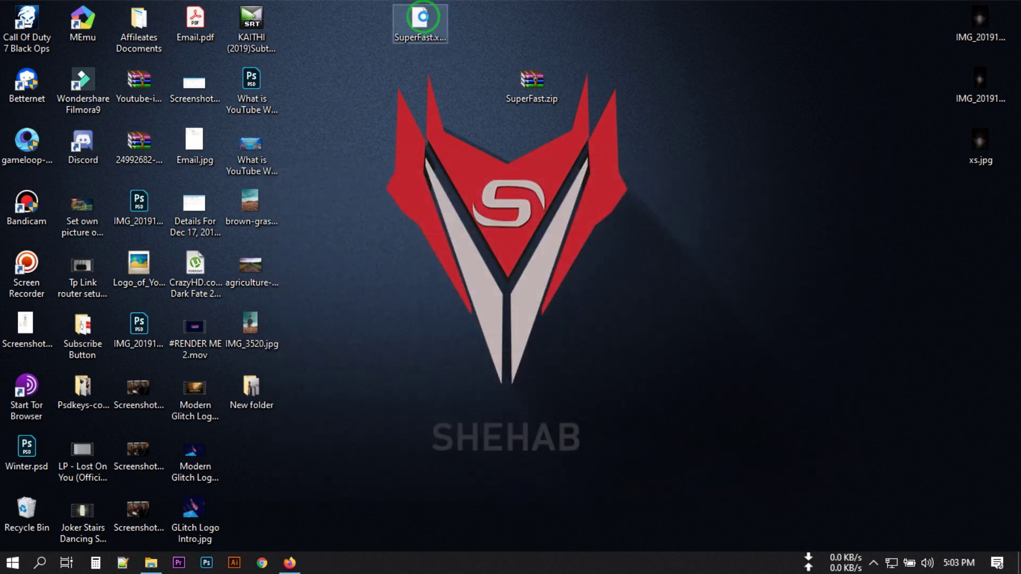
# Open SuperFast.xml from the desktop in Notepad++ and copy its entire code
pyautogui.rightClick(424, 19)
pyautogui.click(522, 64)
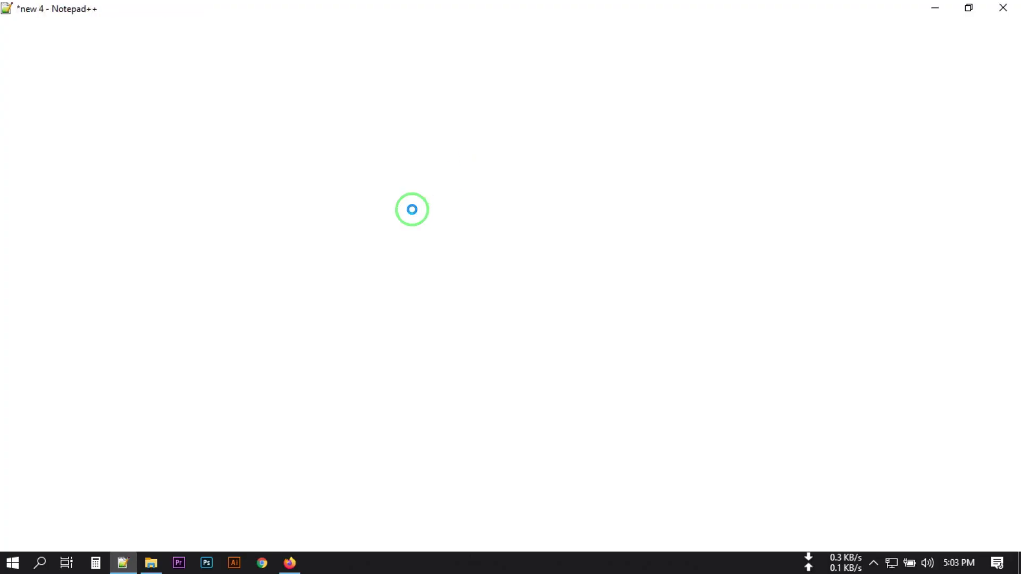
pyautogui.click(370, 215)
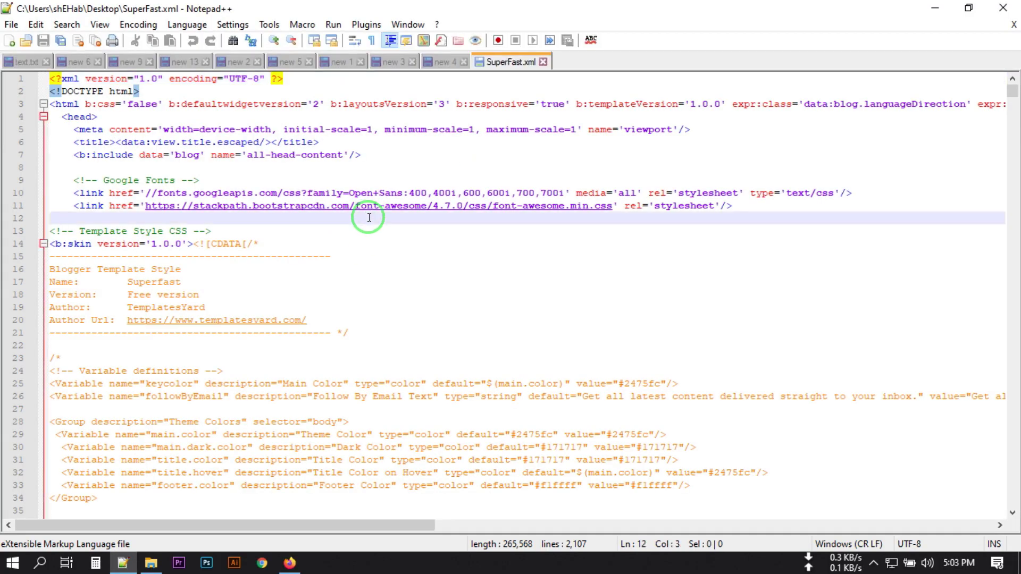
pyautogui.hotkey('ctrl', 'a')
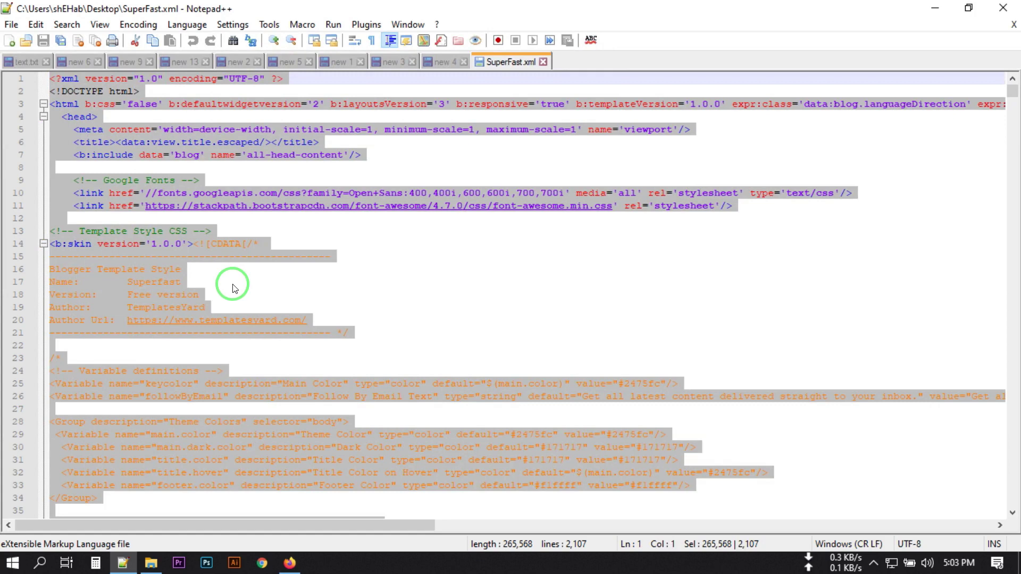
# Switch back to the Blogger dashboard in Firefox and reopen the current theme's HTML code for editing
pyautogui.click(289, 563)
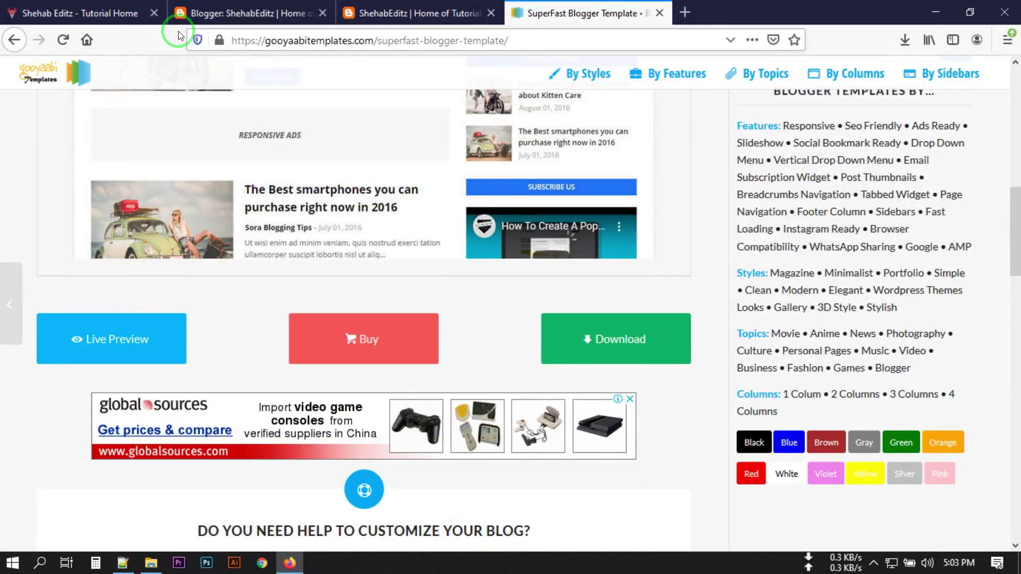
pyautogui.click(89, 14)
pyautogui.click(208, 16)
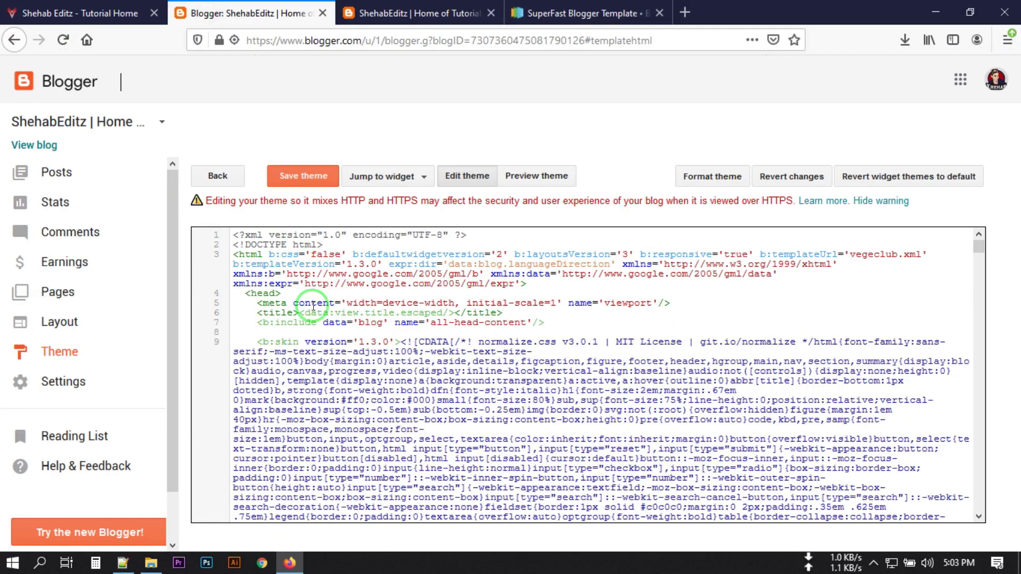
pyautogui.scroll(-10, 351, 332)
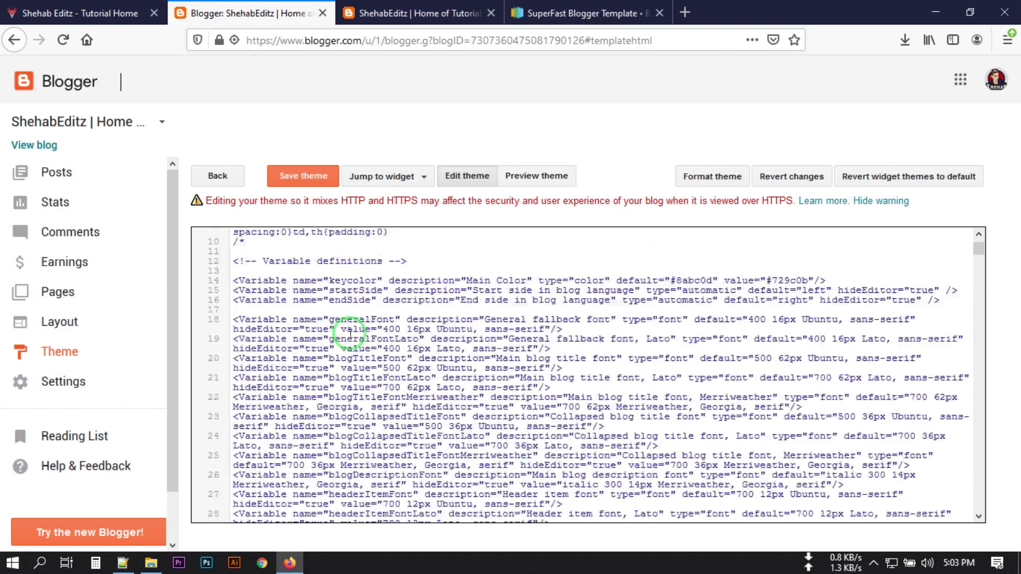
pyautogui.scroll(5, 346, 317)
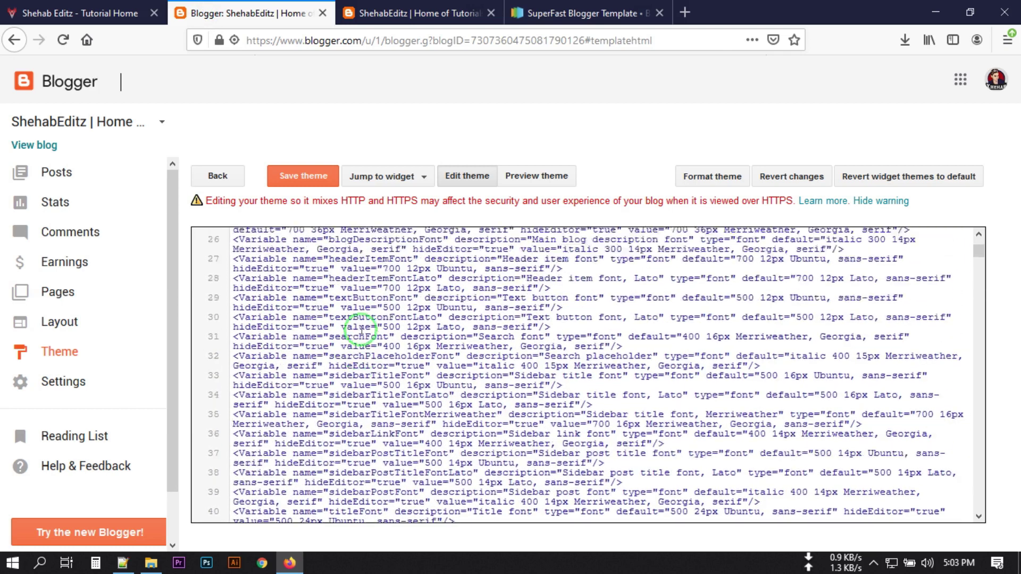
pyautogui.click(56, 351)
pyautogui.click(380, 448)
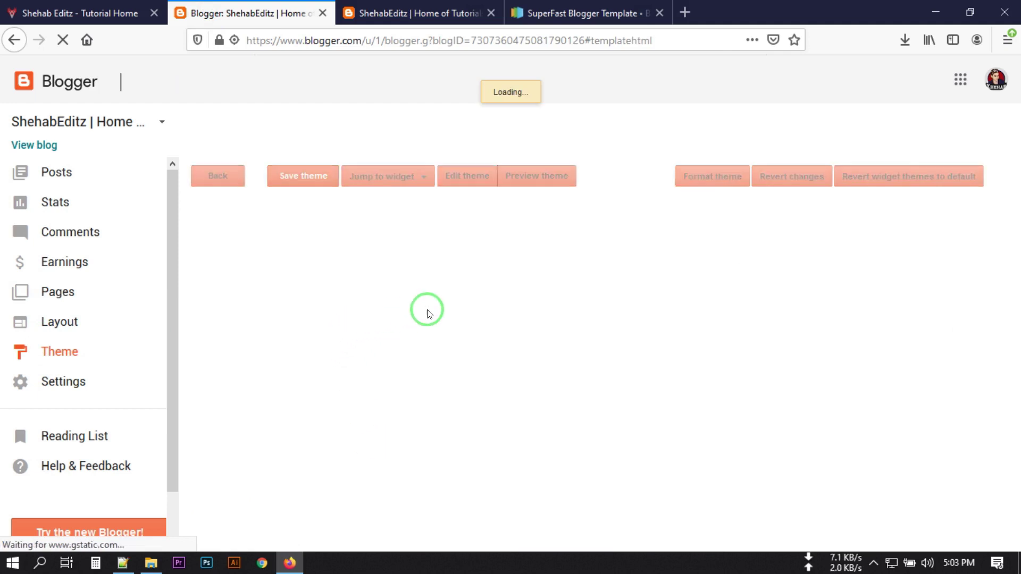
# Replace the theme's entire HTML code with the code copied from SuperFast.xml
pyautogui.click(419, 309)
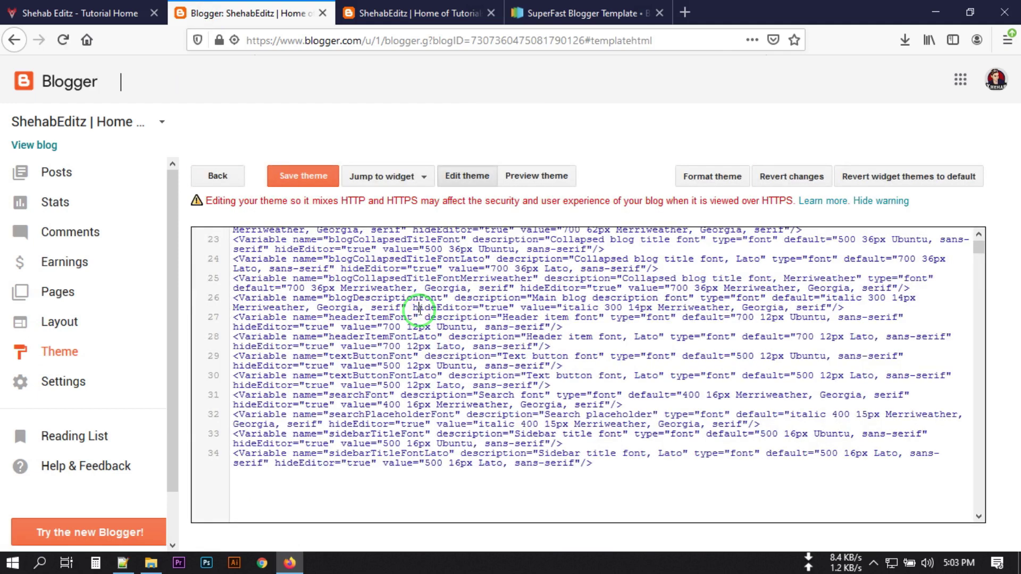
pyautogui.hotkey('ctrl', 'a')
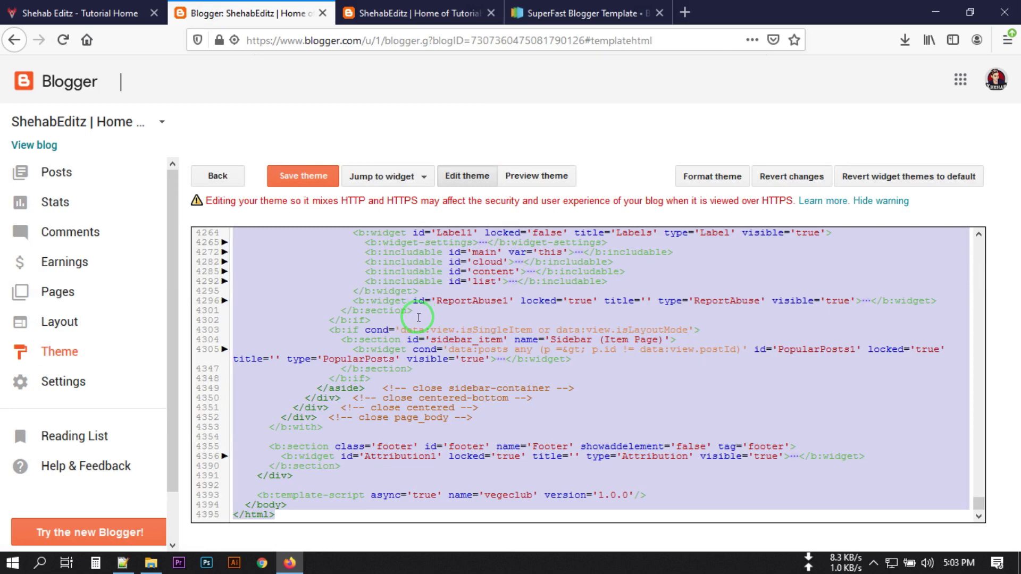
pyautogui.hotkey('ctrl', 'v')
pyautogui.scroll(5, 417, 311)
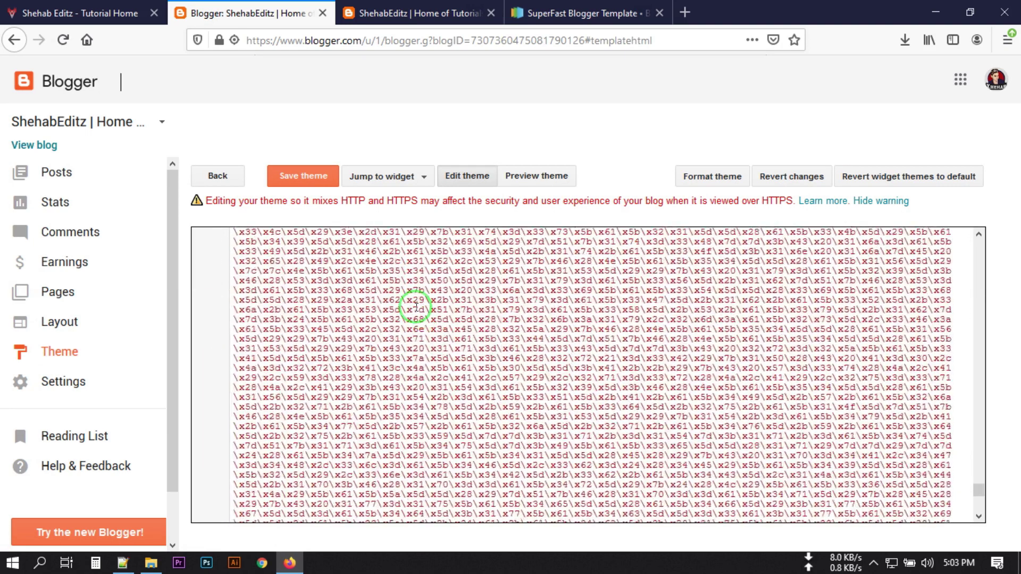
# Save the edited theme, reload the live blog and look over its home page with the SuperFast template
pyautogui.click(309, 182)
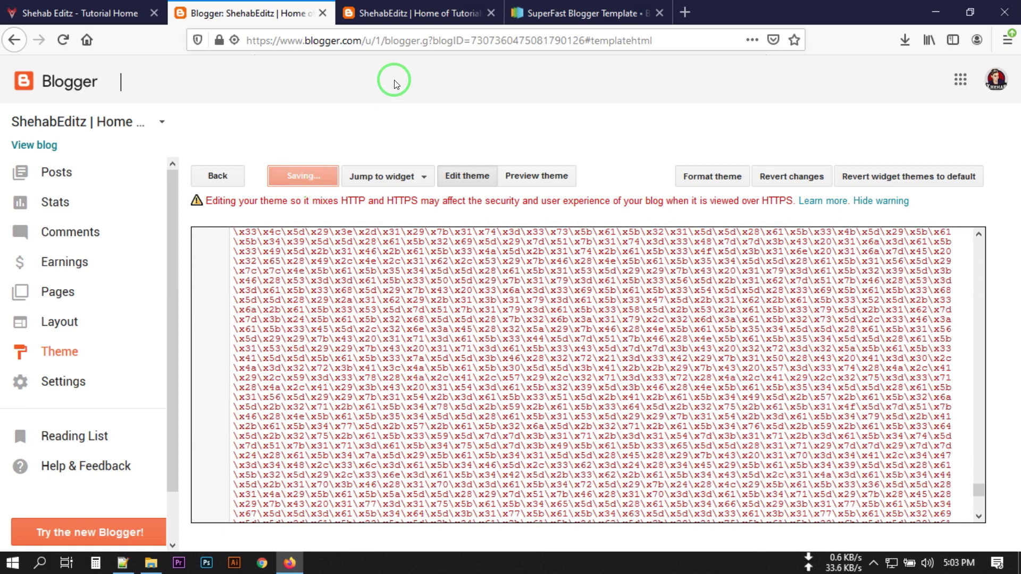
pyautogui.click(386, 20)
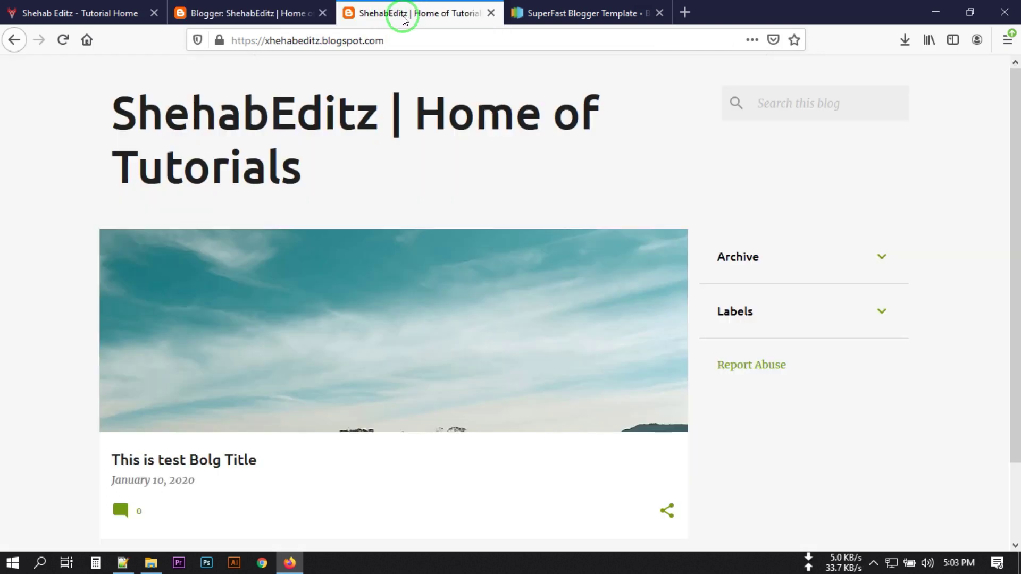
pyautogui.click(63, 40)
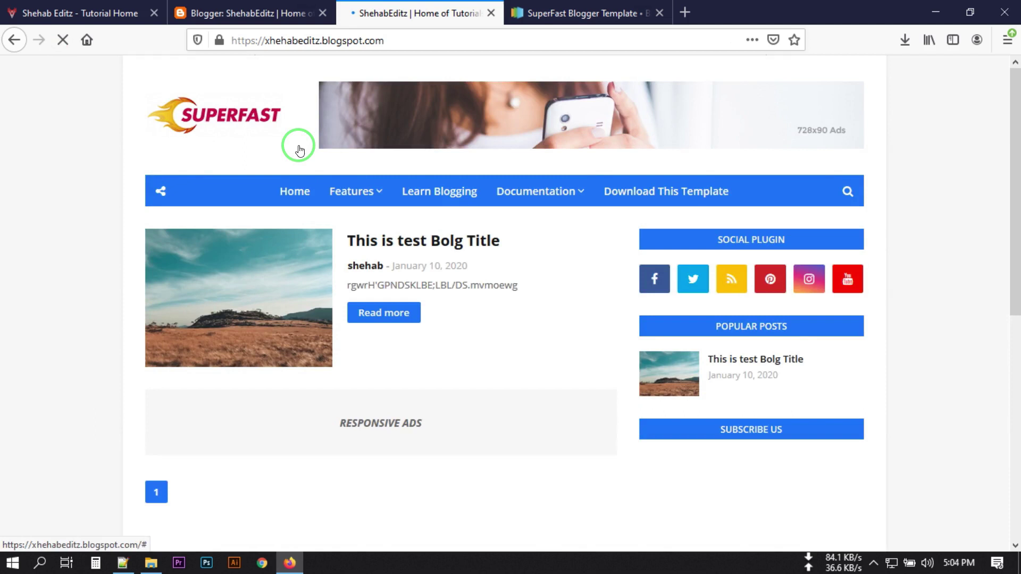
pyautogui.scroll(-4, 467, 292)
pyautogui.scroll(2, 497, 324)
pyautogui.scroll(3, 477, 356)
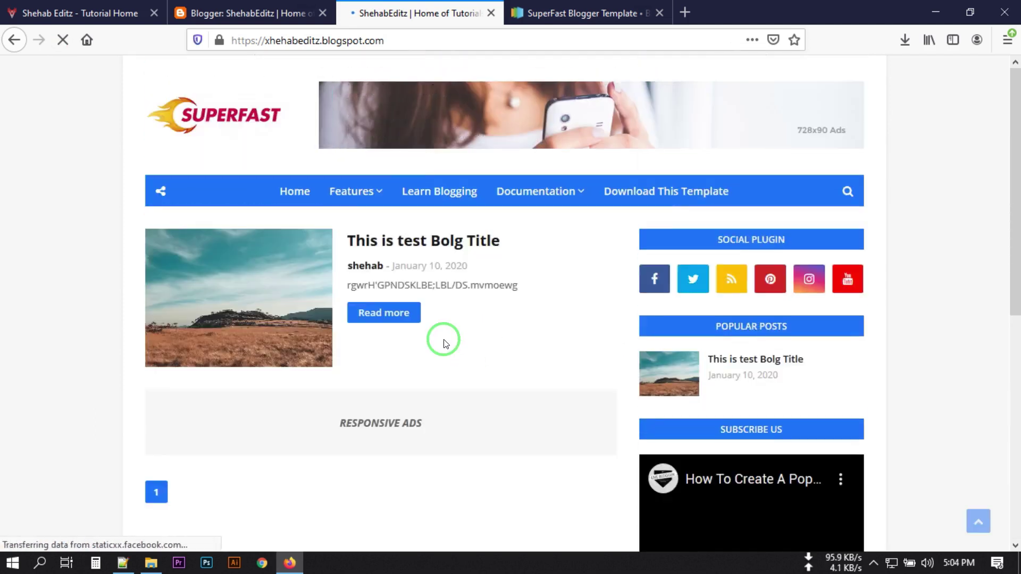
pyautogui.scroll(-2, 456, 297)
pyautogui.scroll(-5, 456, 306)
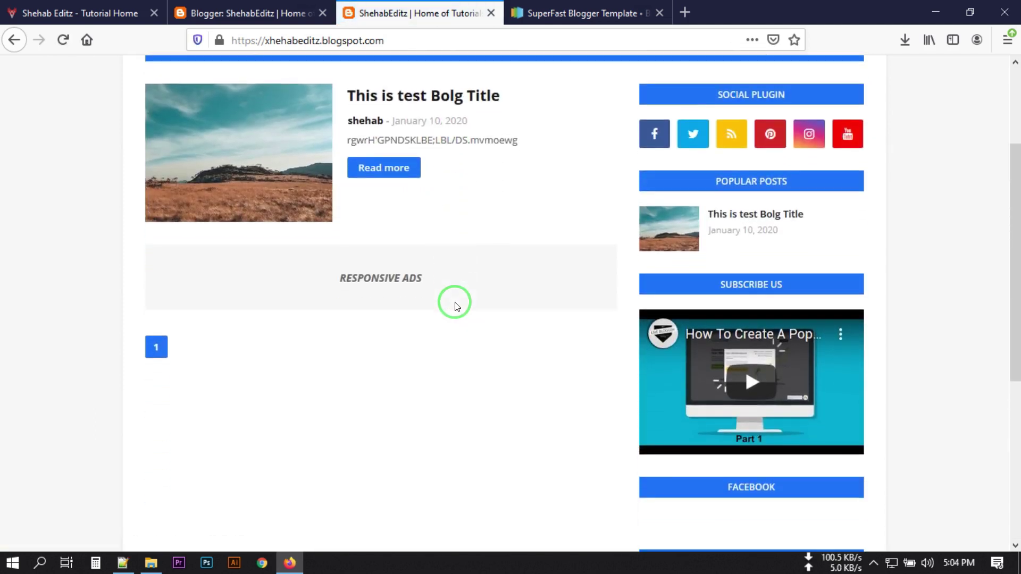
pyautogui.scroll(3, 455, 306)
pyautogui.scroll(3, 456, 308)
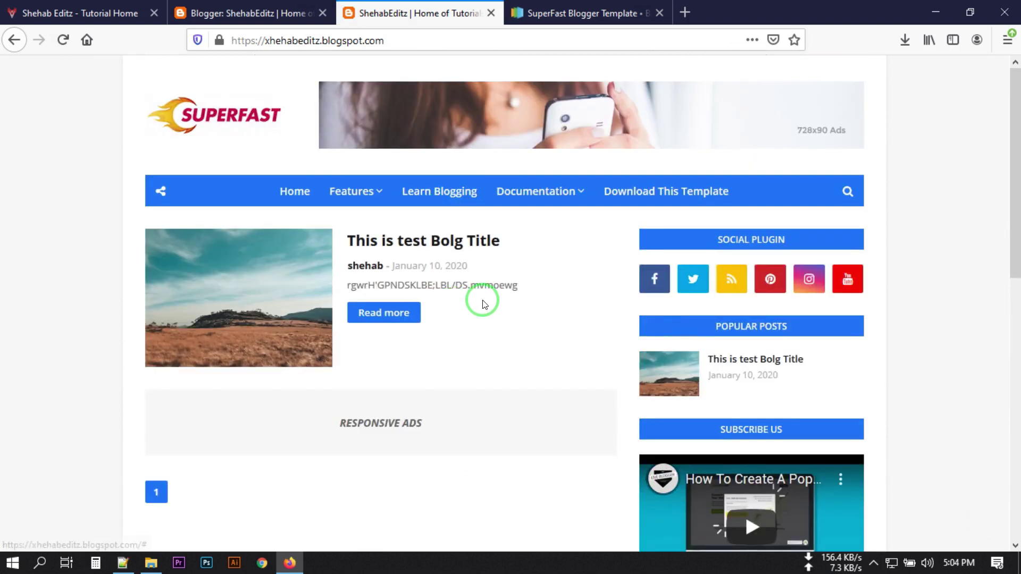
# Return to the Blogger dashboard, leave the HTML editor and open the live theme for customization in the Theme Designer
pyautogui.click(230, 11)
pyautogui.click(56, 352)
pyautogui.click(319, 447)
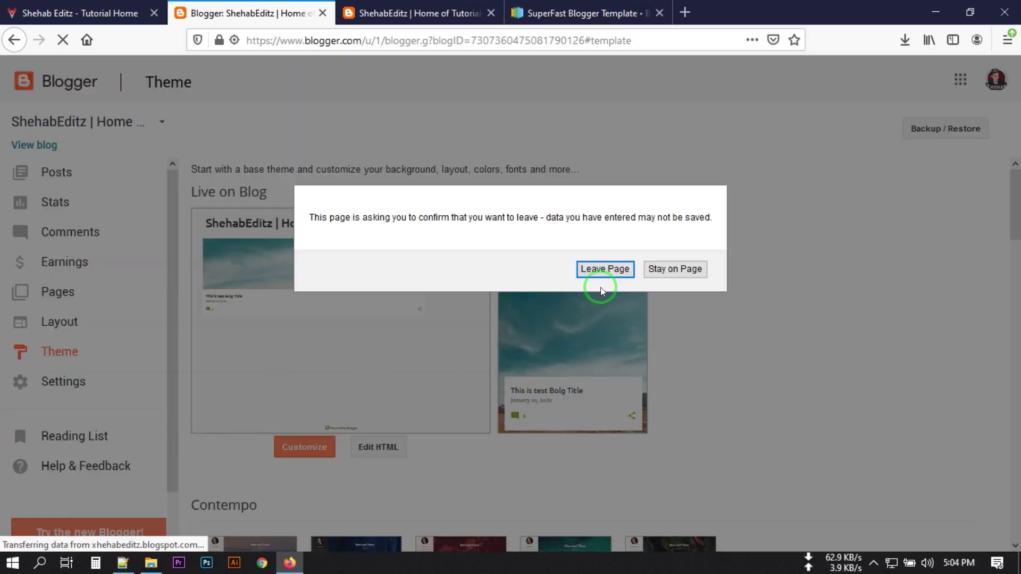
pyautogui.click(601, 269)
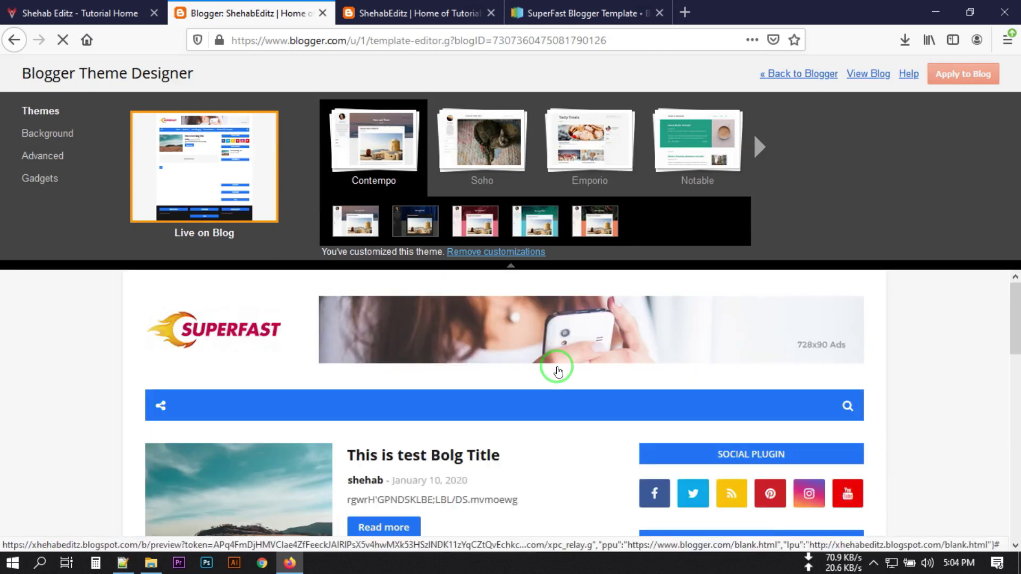
pyautogui.scroll(-5, 487, 398)
pyautogui.scroll(5, 479, 394)
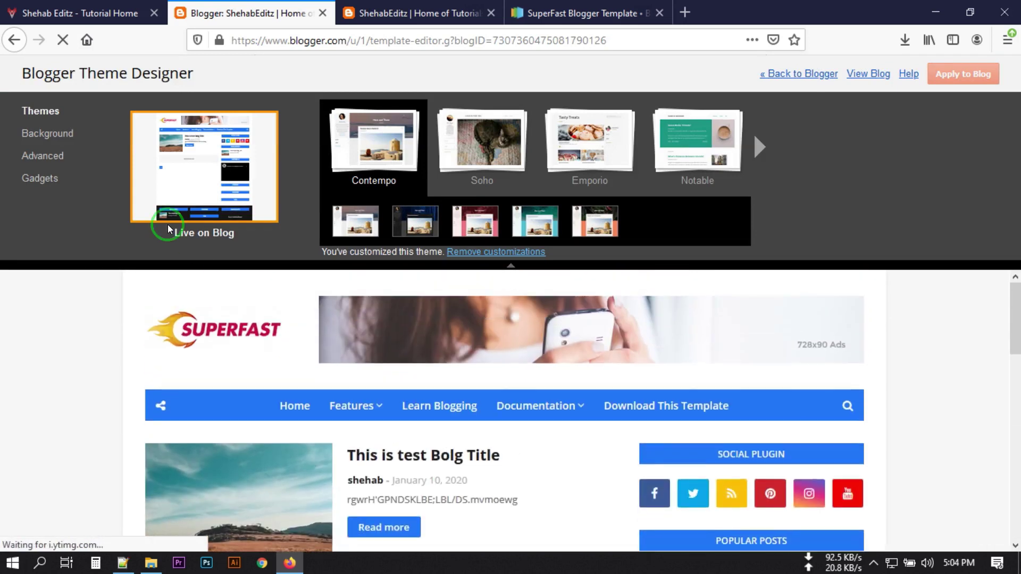
# Inspect the Newsletter gadget's title and FeedBurner URL in its configuration, leaving it without saving
pyautogui.click(47, 180)
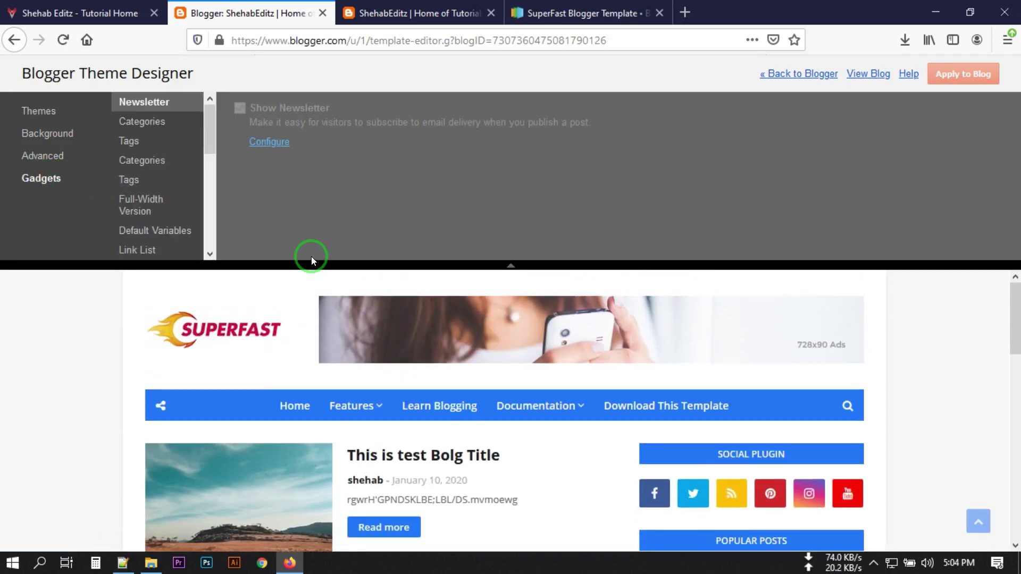
pyautogui.click(268, 141)
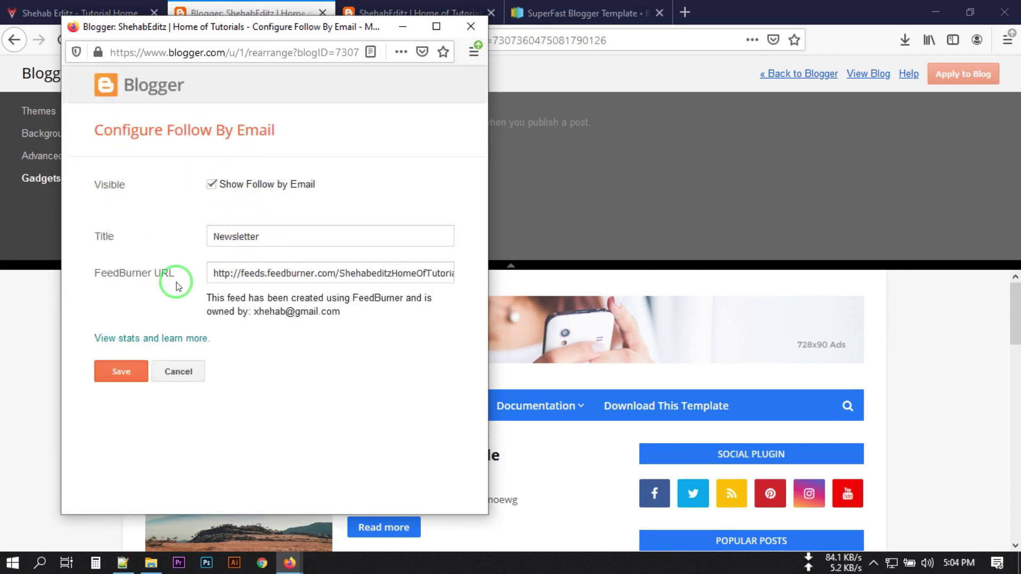
pyautogui.moveTo(271, 273); pyautogui.dragTo(478, 260)
pyautogui.click(471, 26)
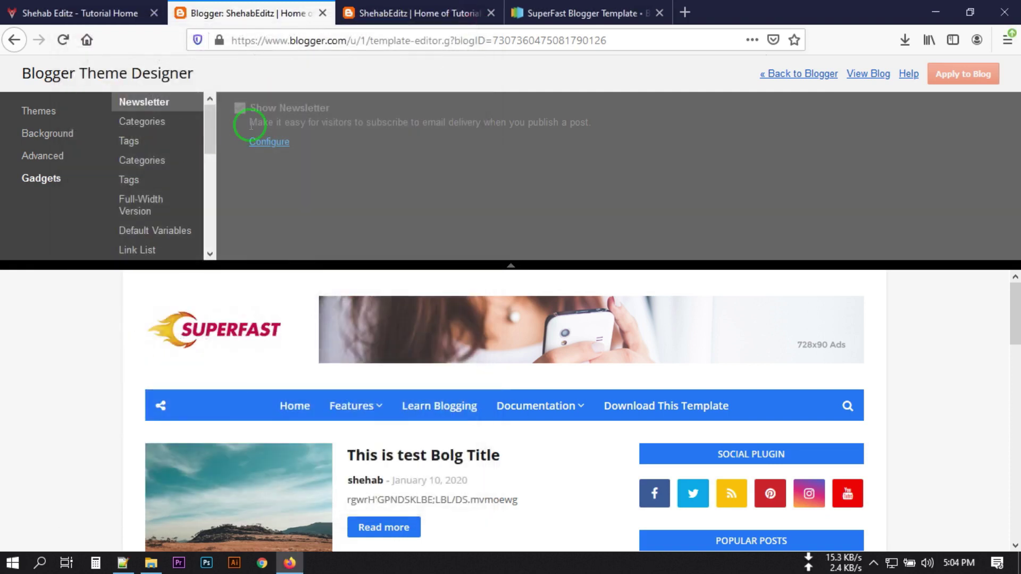
# Review the sidebar Categories gadget's label settings and save its configuration
pyautogui.click(132, 122)
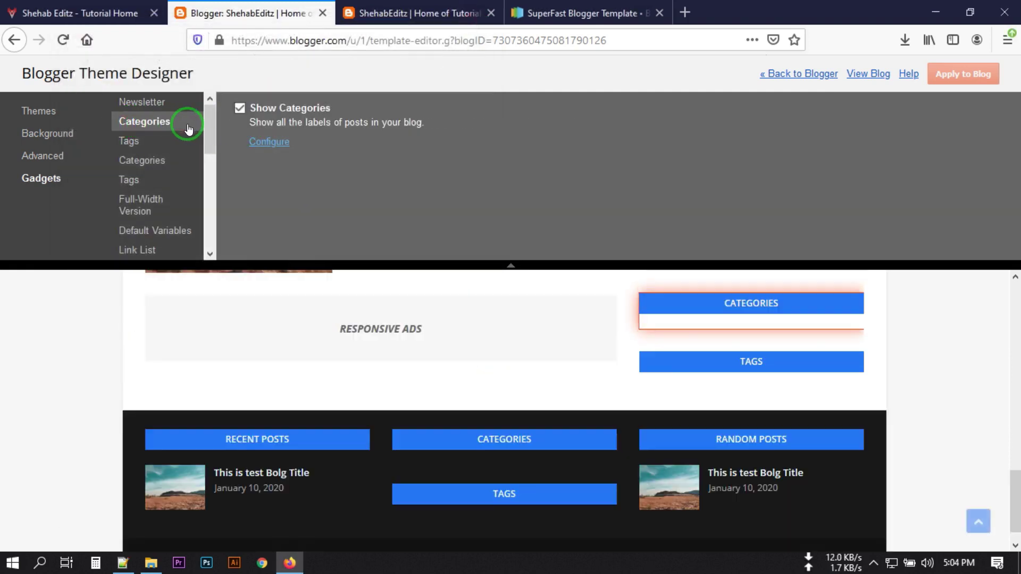
pyautogui.click(268, 143)
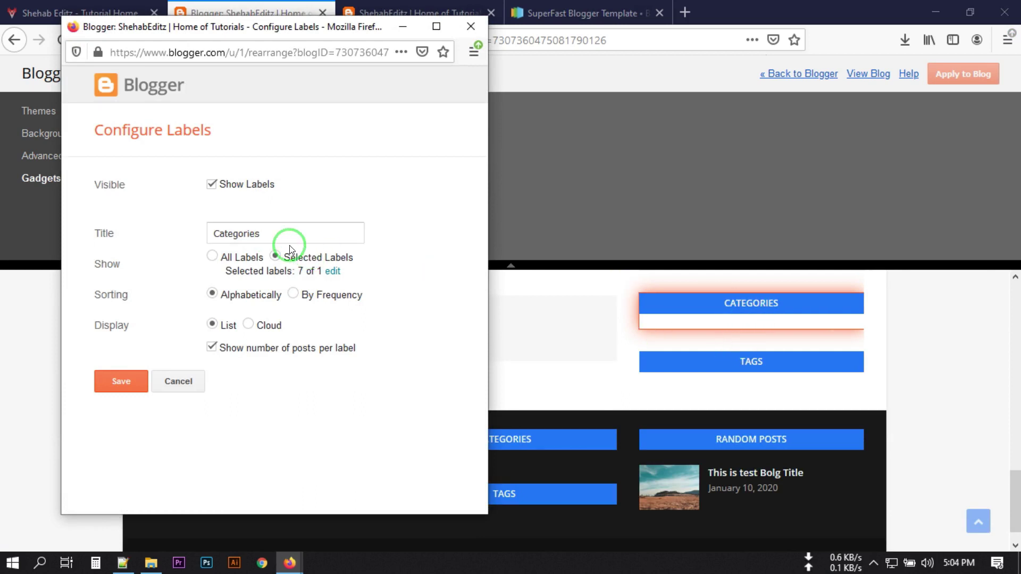
pyautogui.moveTo(261, 234); pyautogui.dragTo(182, 232)
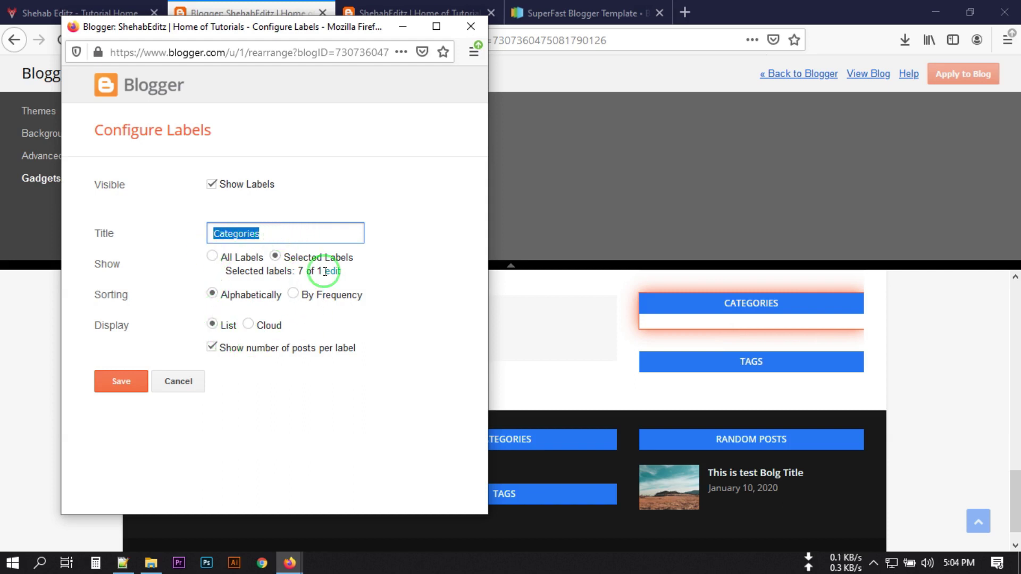
pyautogui.click(115, 382)
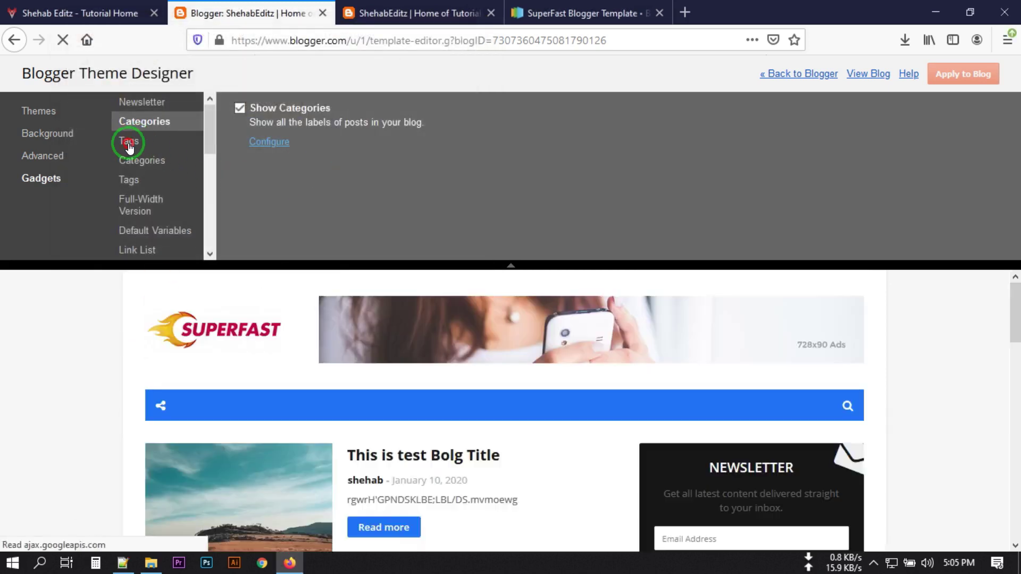
# Turn off Show Labels for the first Tags gadget, save it and check the blog preview down to the footer
pyautogui.click(138, 144)
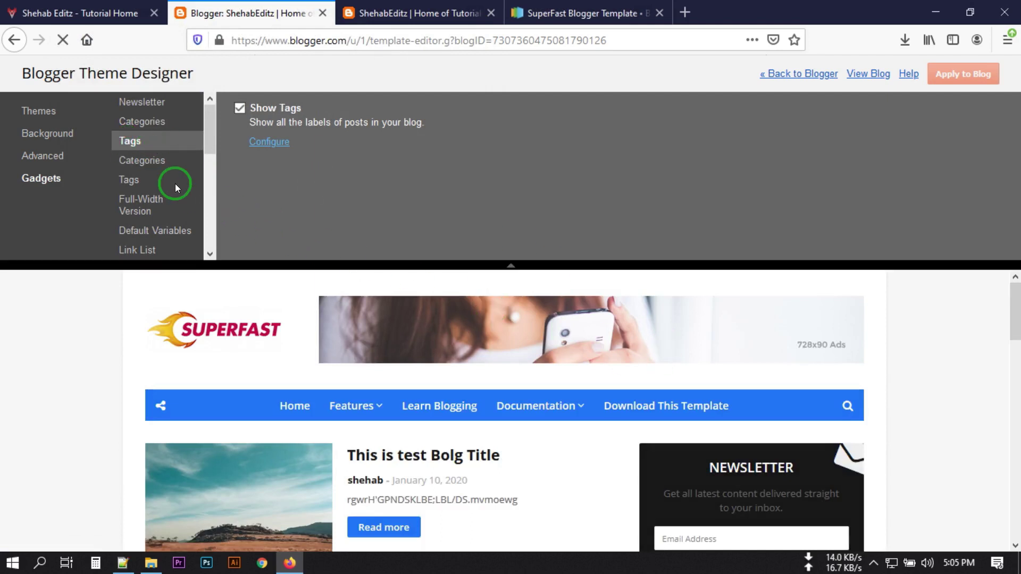
pyautogui.click(269, 145)
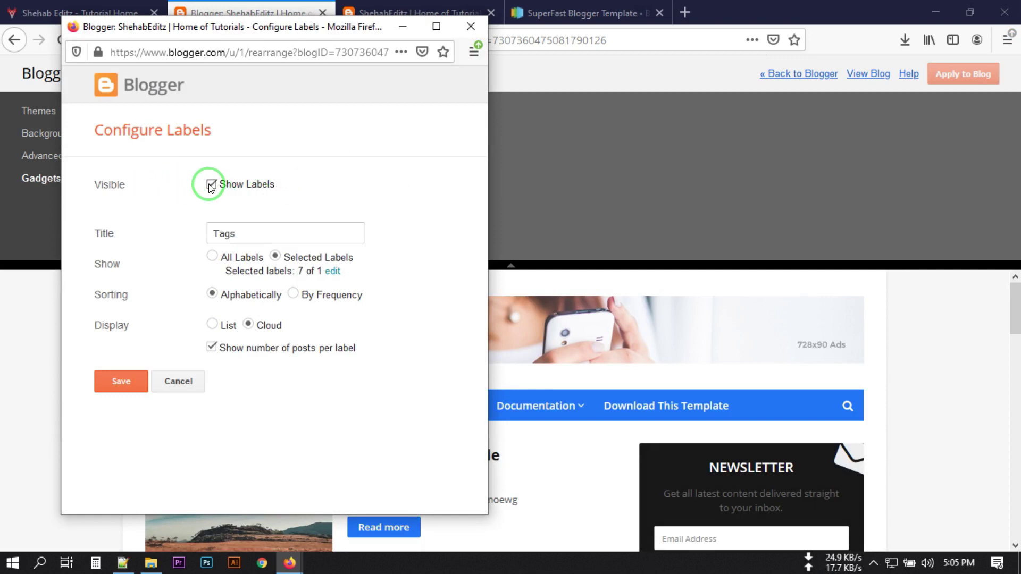
pyautogui.click(136, 381)
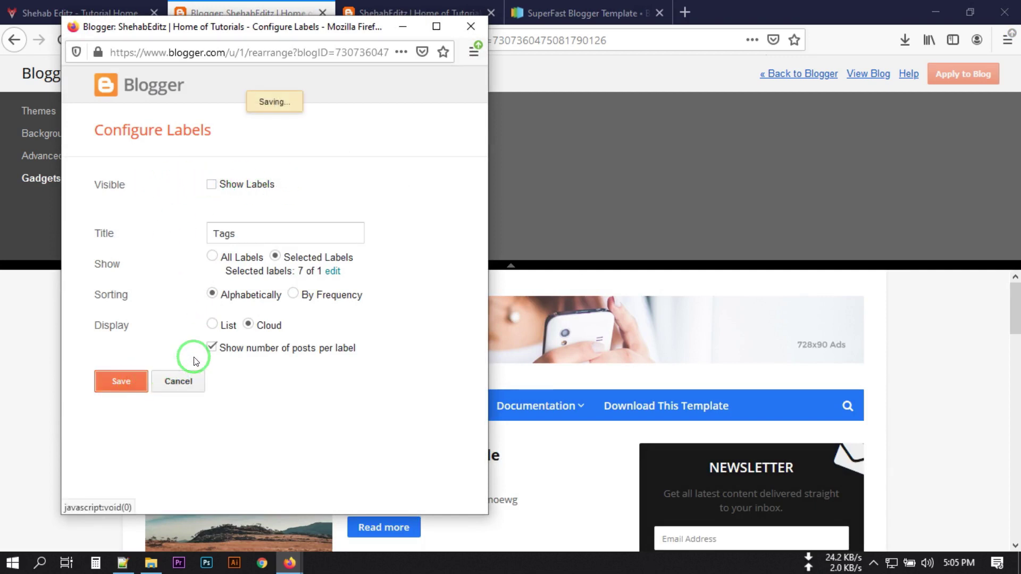
pyautogui.scroll(-5, 815, 409)
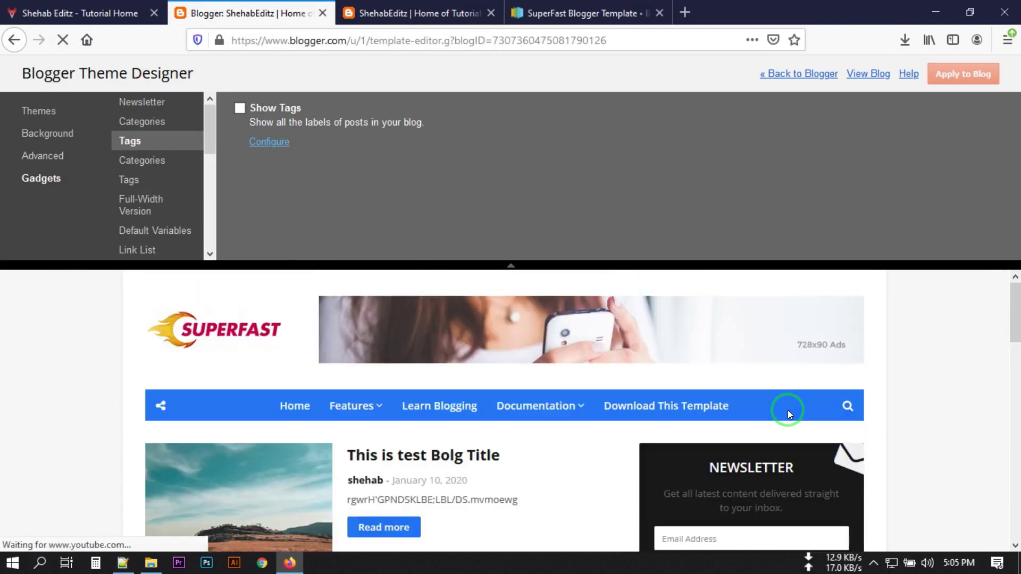
pyautogui.scroll(-3, 787, 410)
pyautogui.scroll(-5, 753, 425)
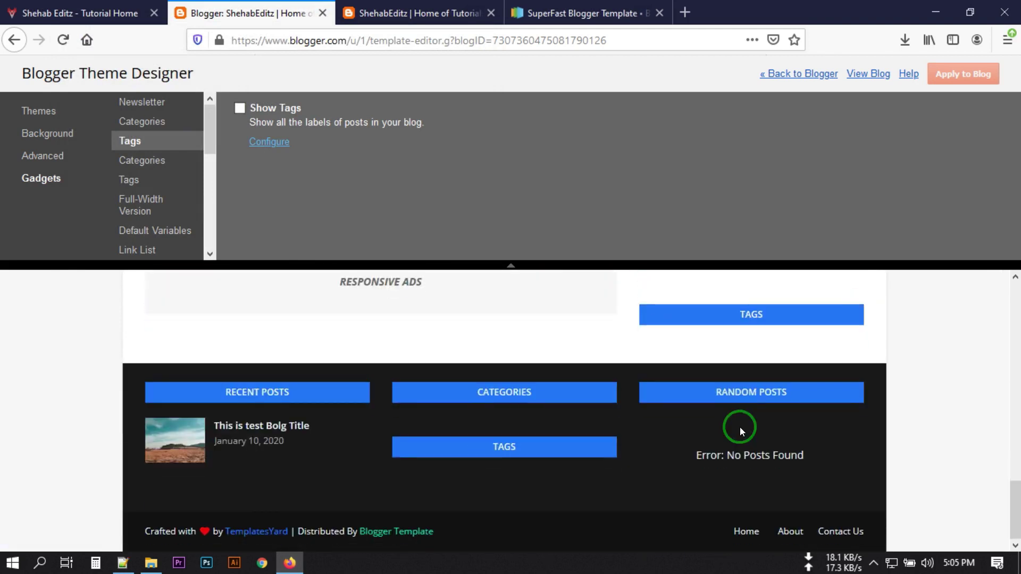
pyautogui.scroll(4, 734, 401)
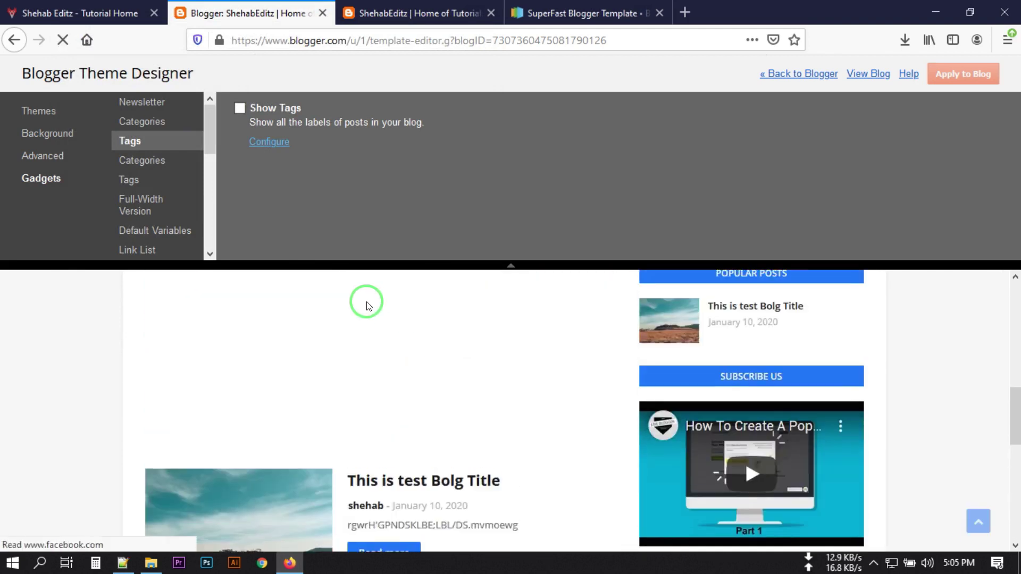
# Hide the Categories gadget in the blog's footer
pyautogui.click(142, 161)
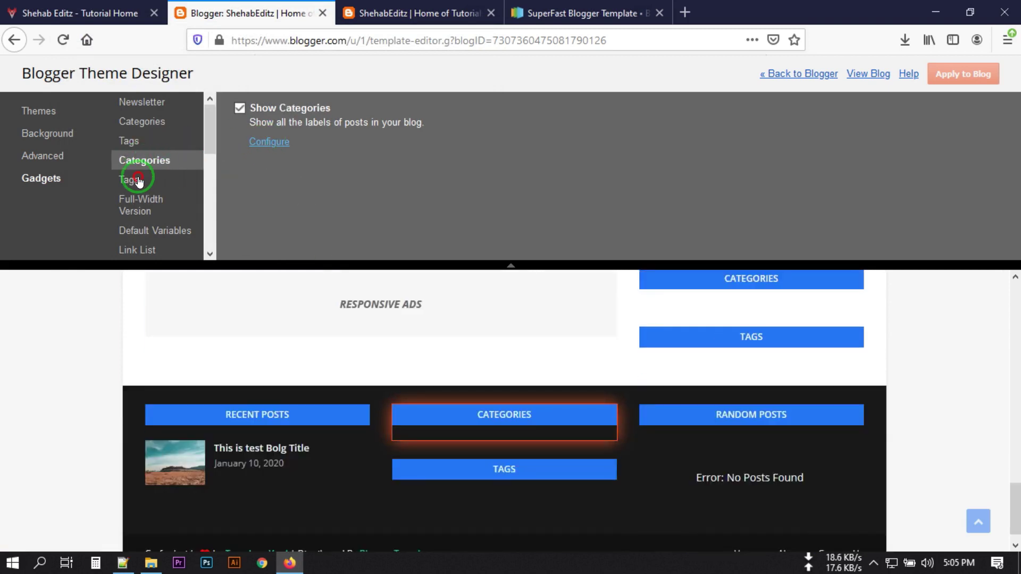
pyautogui.click(138, 180)
pyautogui.click(157, 162)
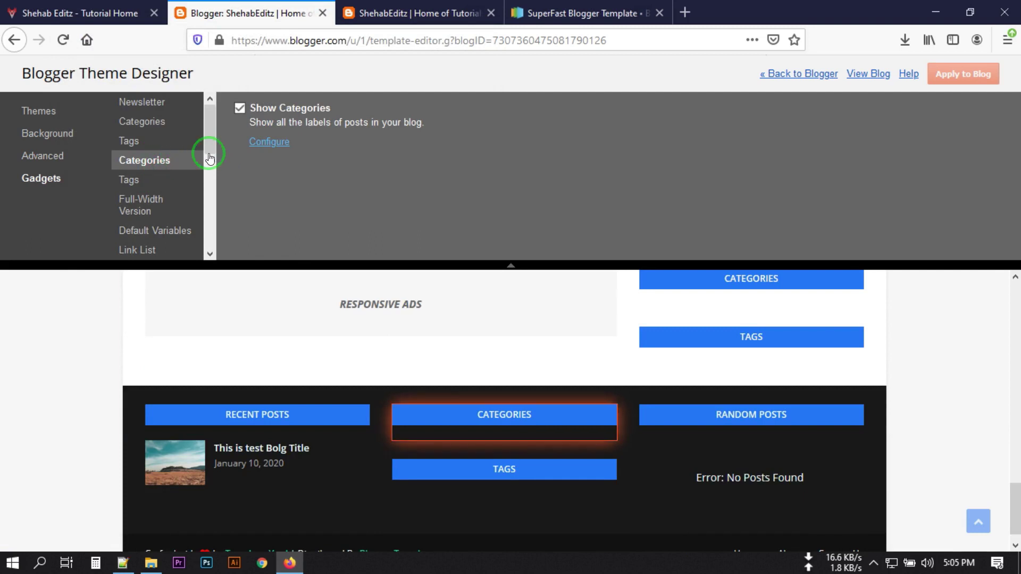
pyautogui.click(239, 109)
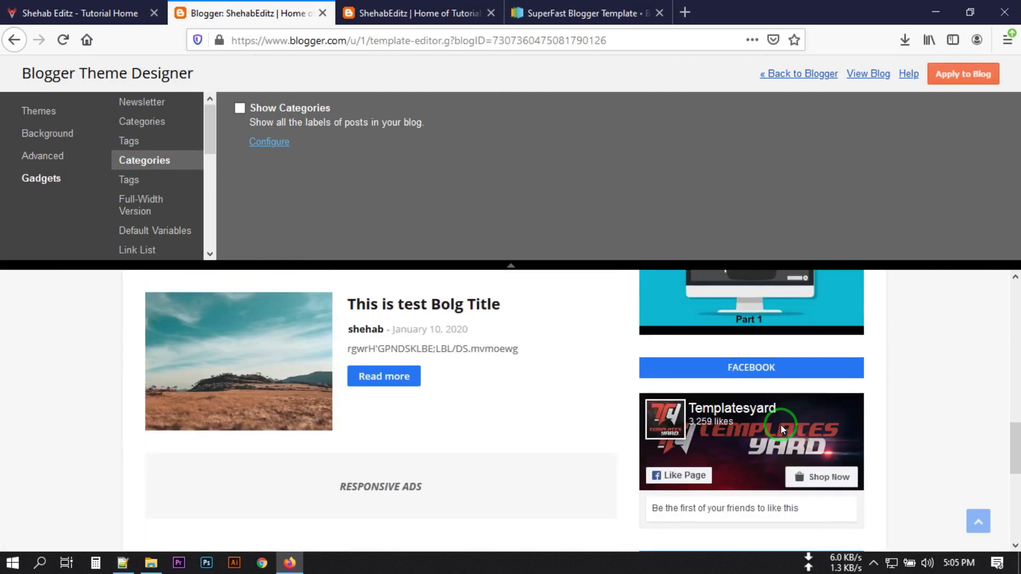
# Hide the footer's Tags gadget, apply the gadget changes to the blog and check the preview
pyautogui.click(132, 181)
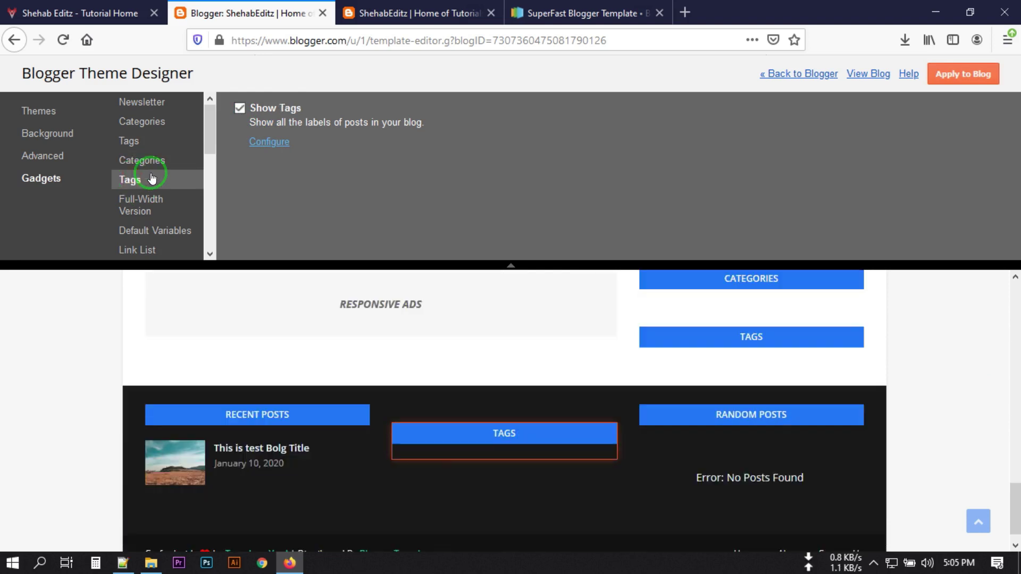
pyautogui.click(240, 108)
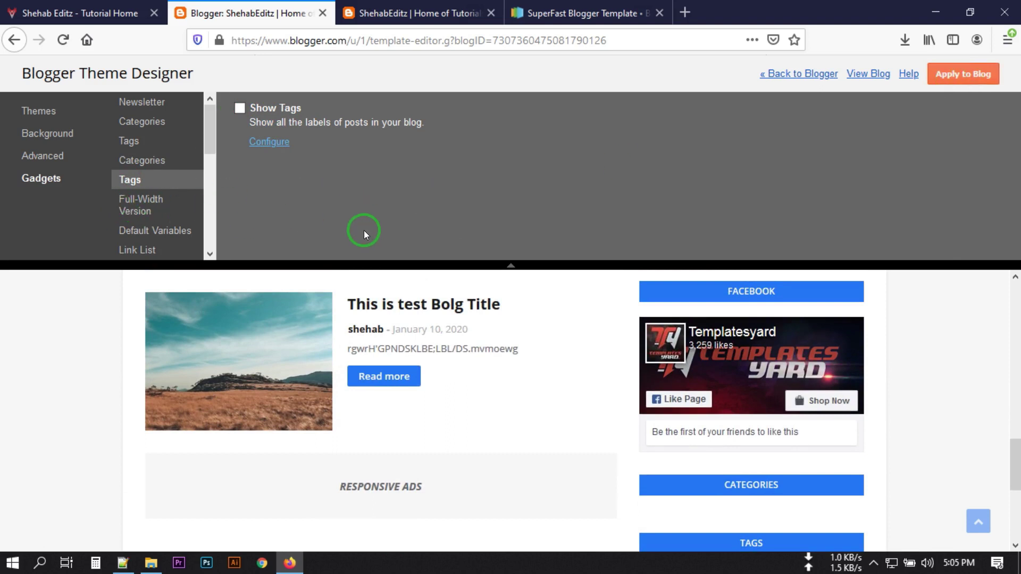
pyautogui.click(969, 74)
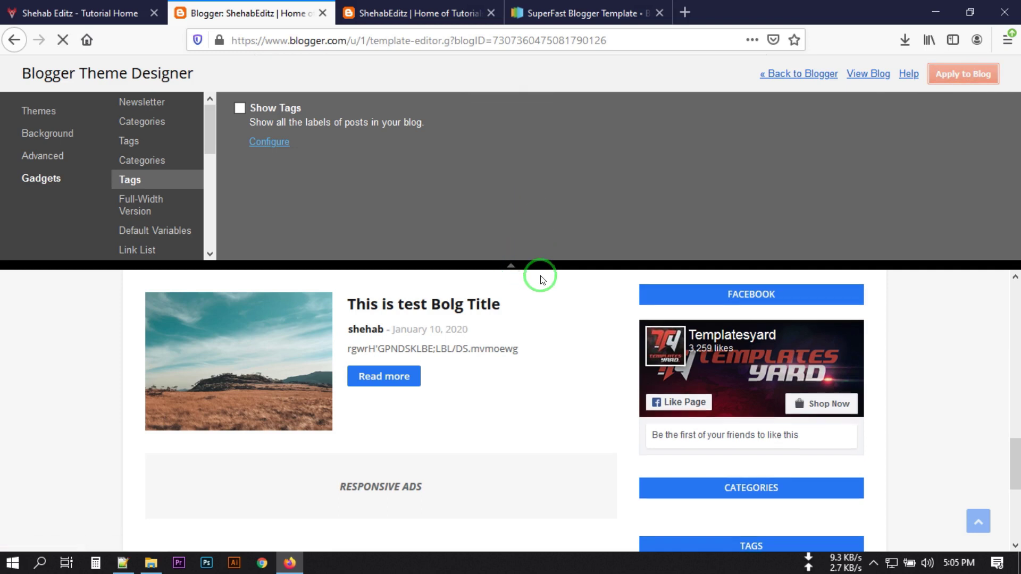
pyautogui.scroll(-1, 716, 364)
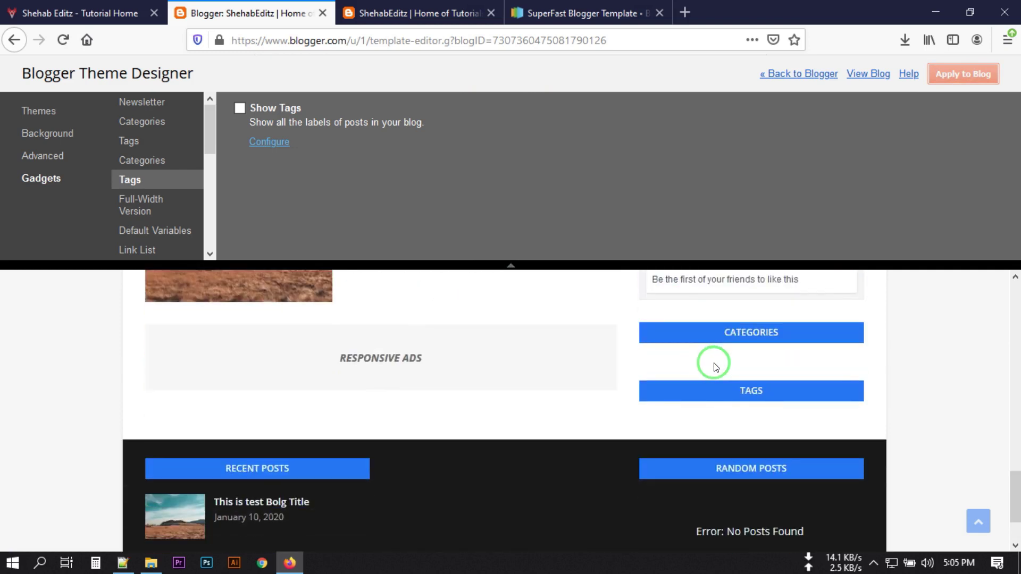
pyautogui.scroll(3, 691, 356)
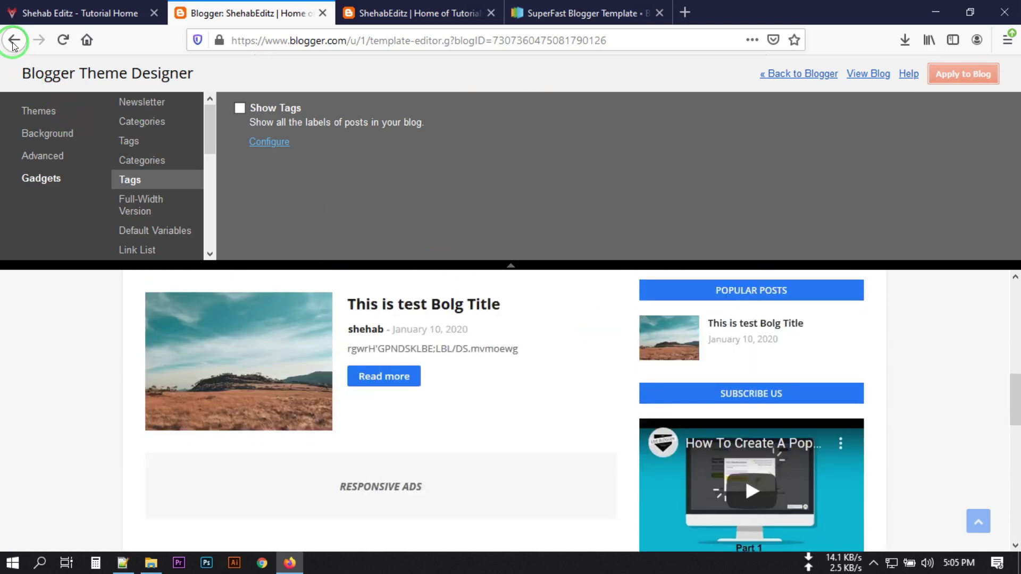
# Leave the Theme Designer for the Blogger dashboard and open the blog's Layout page
pyautogui.click(13, 42)
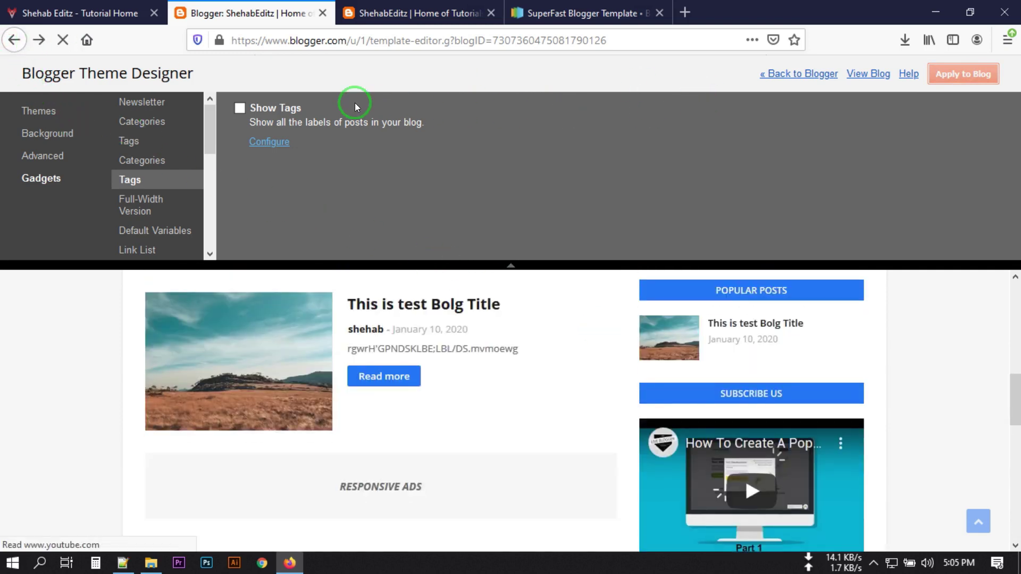
pyautogui.click(808, 78)
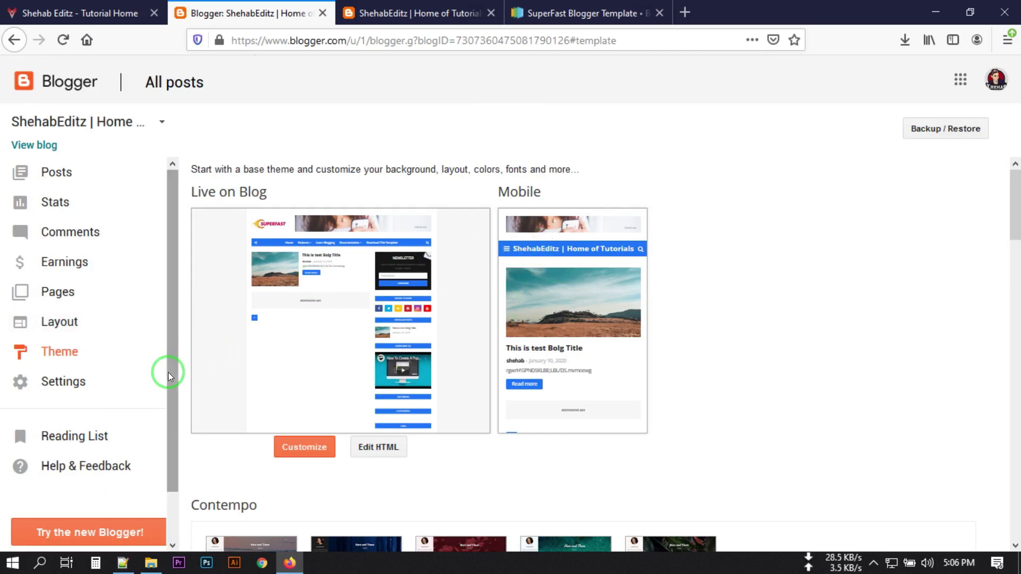
pyautogui.click(59, 321)
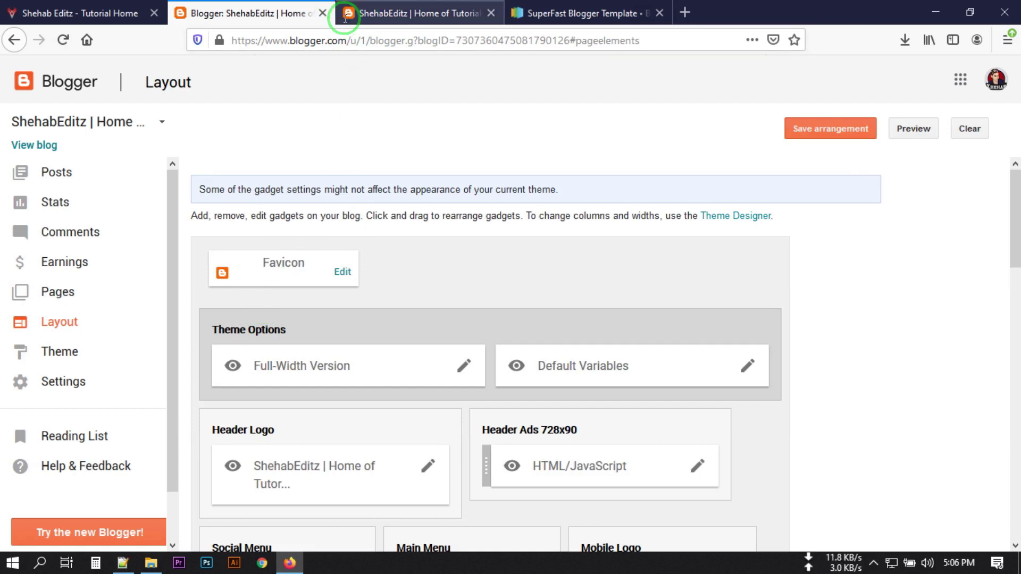
pyautogui.click(344, 272)
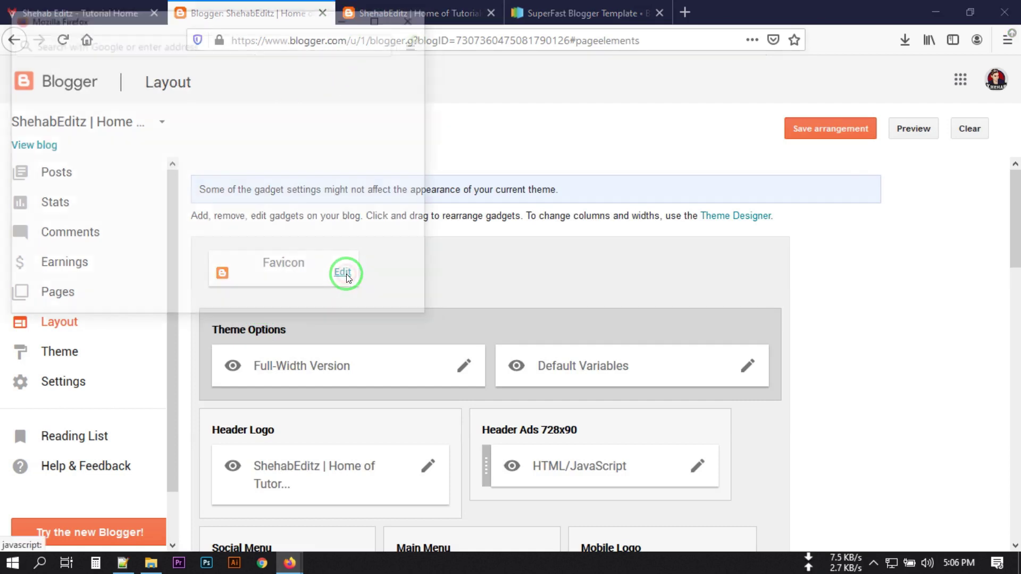
pyautogui.click(66, 230)
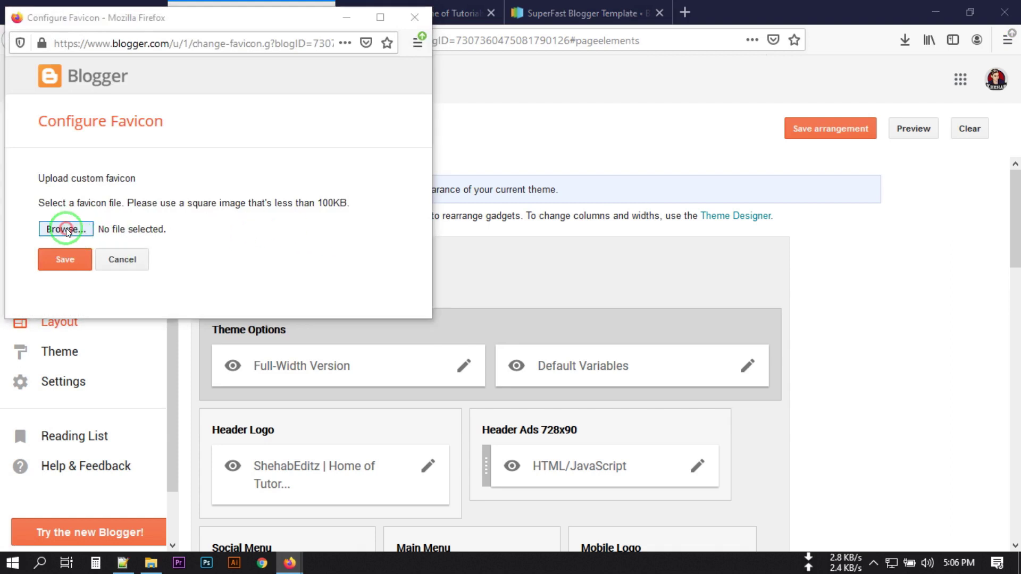
pyautogui.scroll(-5, 292, 208)
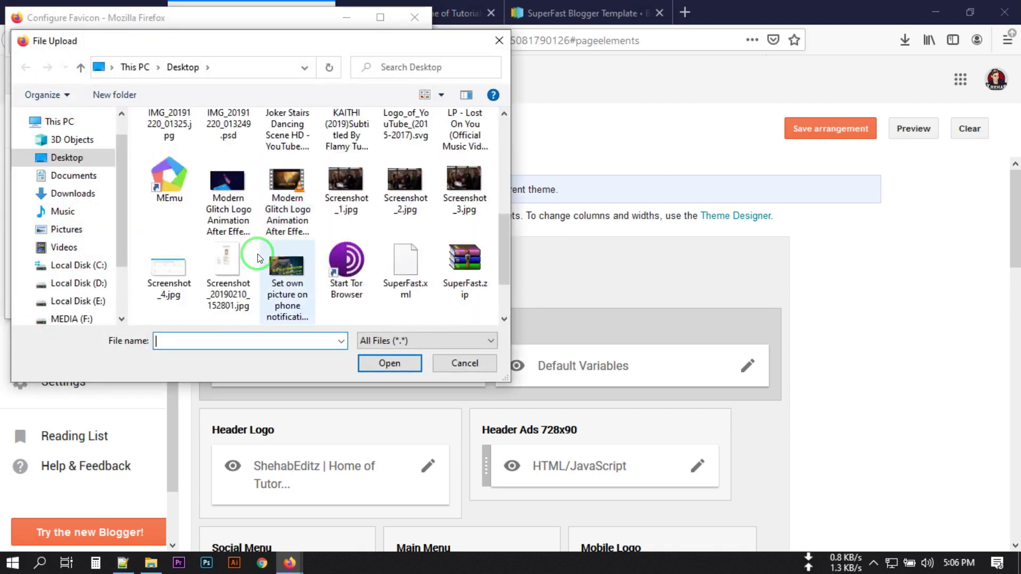
pyautogui.scroll(-1, 223, 237)
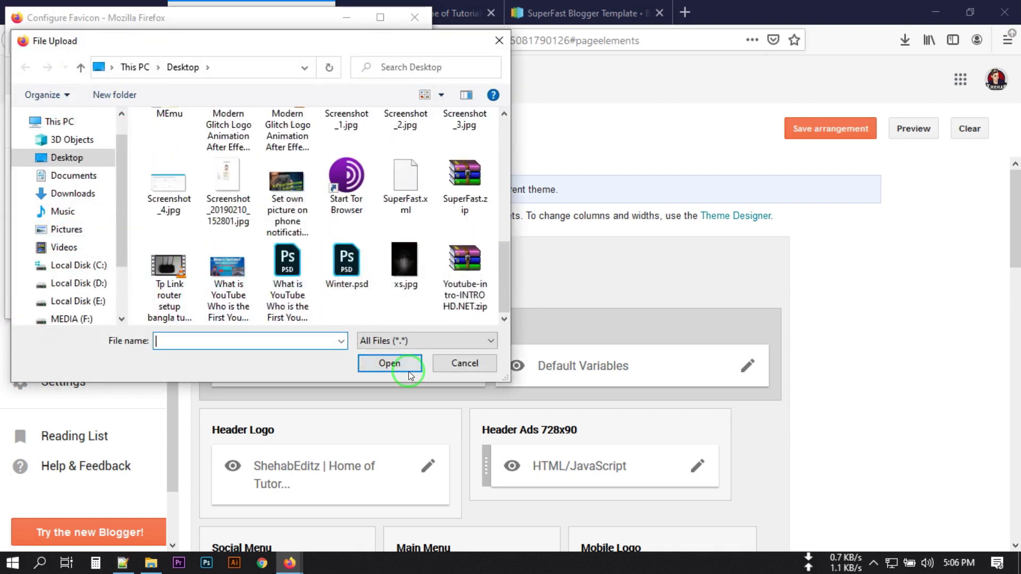
pyautogui.click(227, 271)
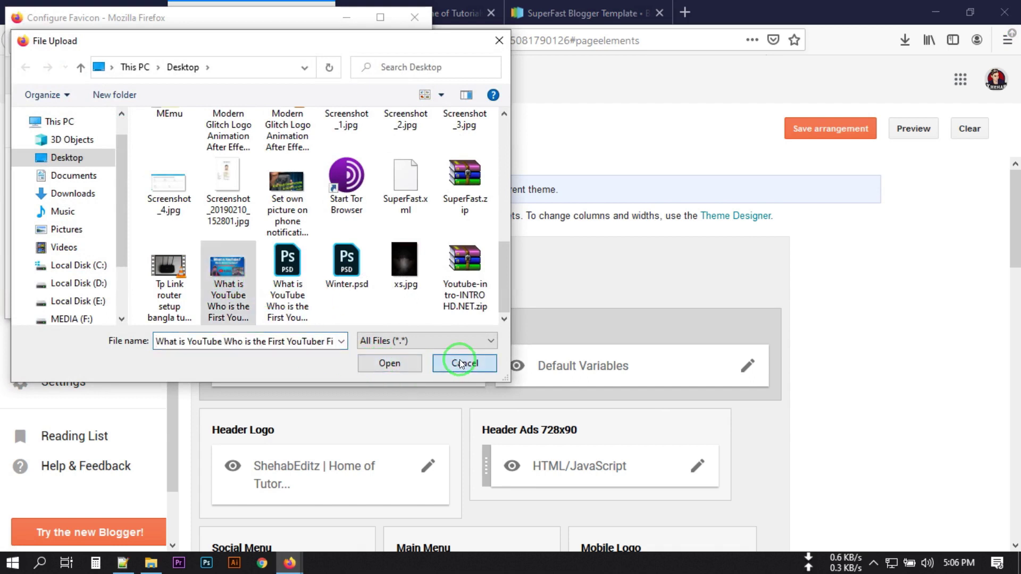
pyautogui.click(460, 363)
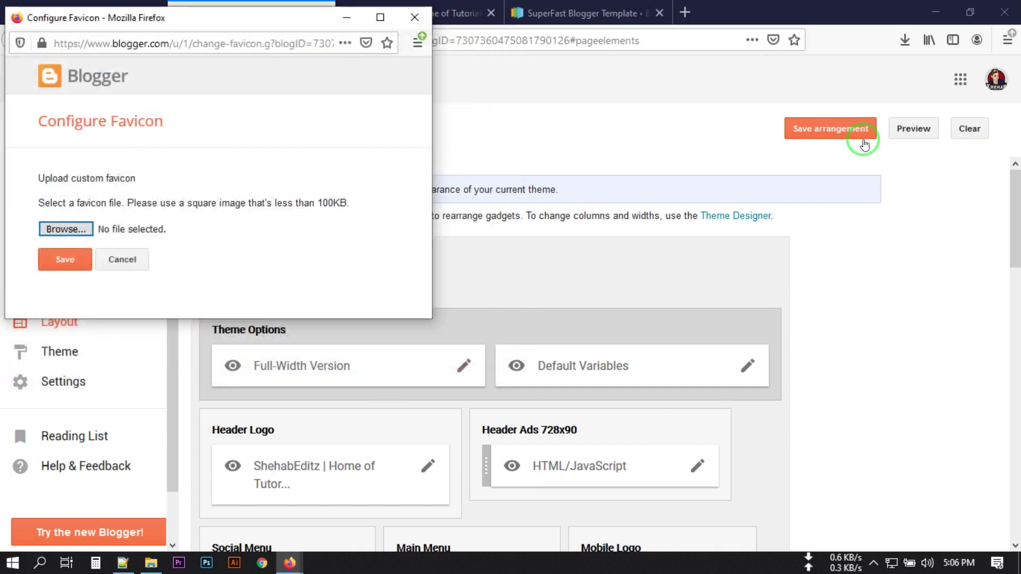
pyautogui.click(122, 260)
# View the Header Logo settings and compare the blog's header logo with the one on the Shehab Editz tutorial site
pyautogui.scroll(-2, 364, 296)
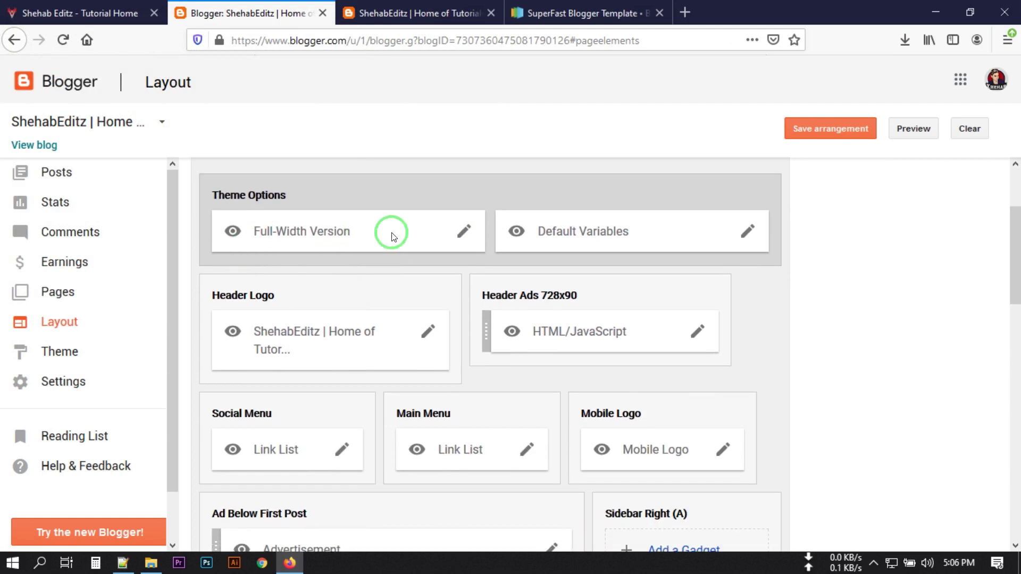
pyautogui.scroll(-1, 585, 244)
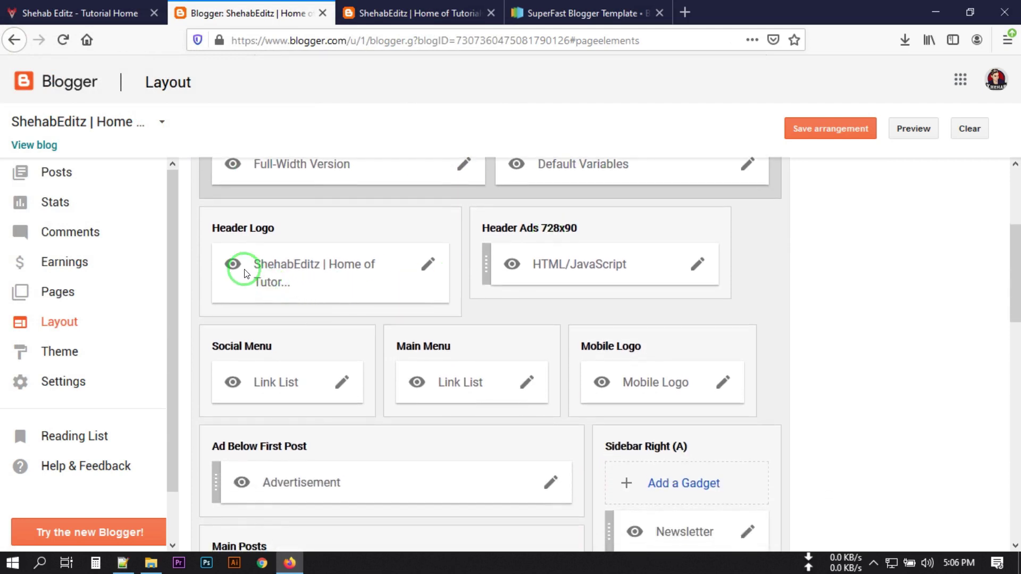
pyautogui.click(428, 264)
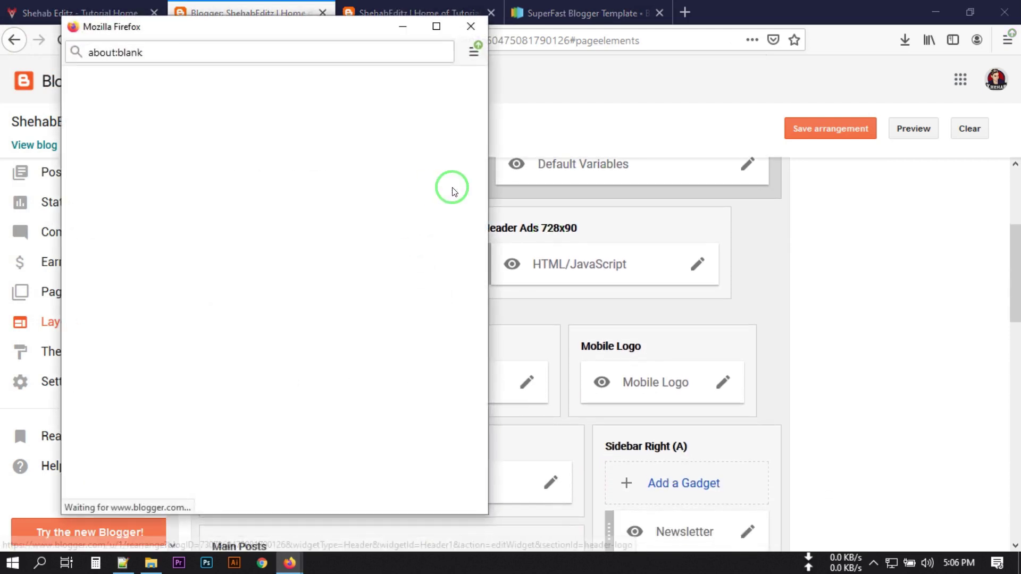
pyautogui.moveTo(319, 35); pyautogui.dragTo(347, 106)
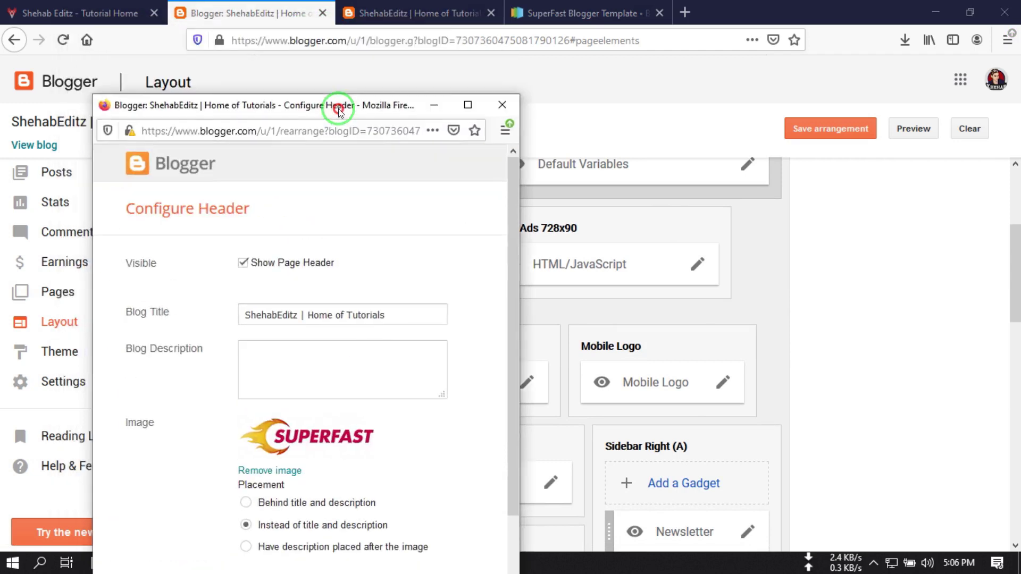
pyautogui.click(495, 105)
pyautogui.click(412, 12)
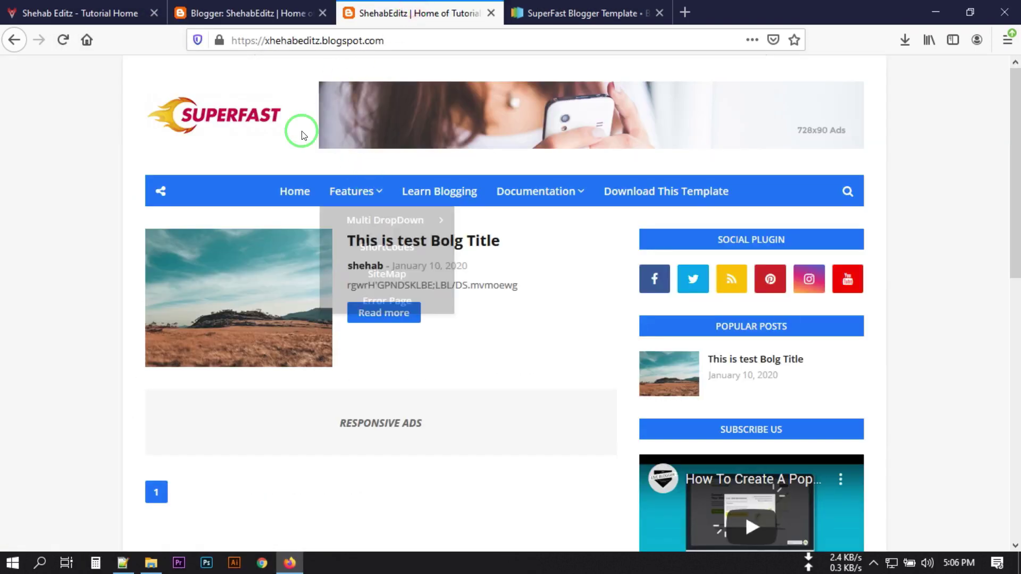
pyautogui.click(66, 12)
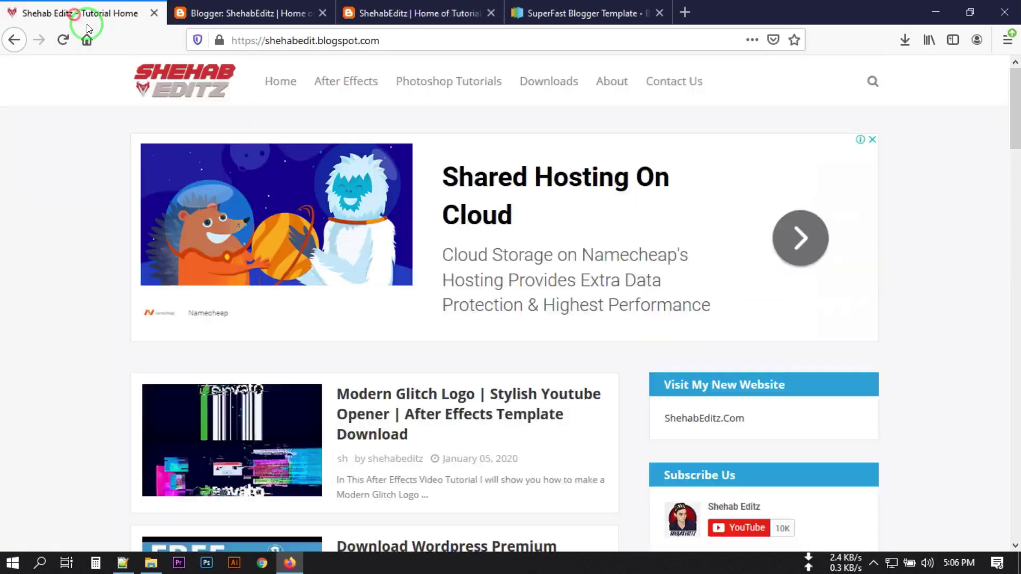
pyautogui.click(399, 14)
pyautogui.click(266, 11)
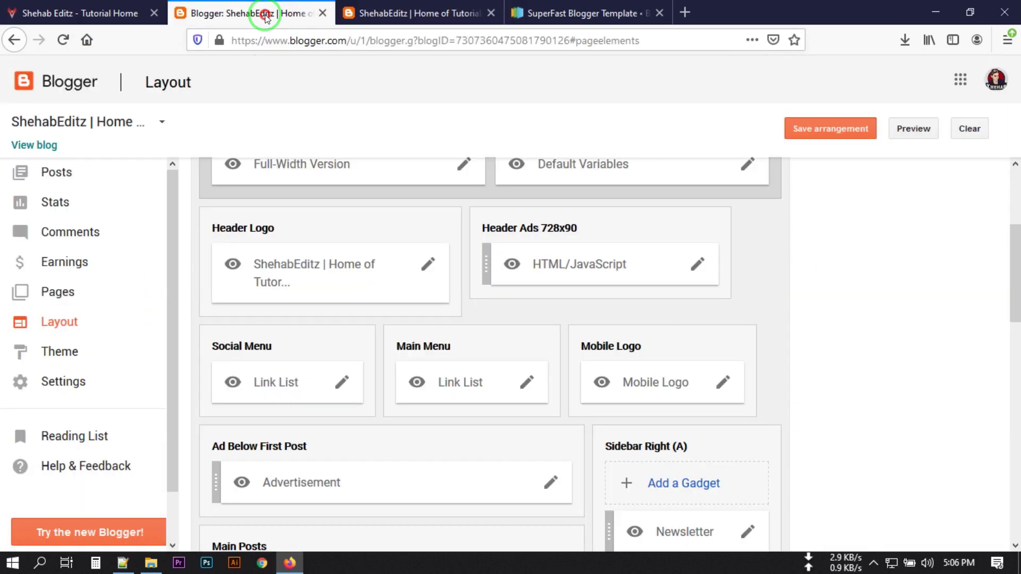
# Remove the SuperFast image from the Header Logo gadget and set the image source to the computer
pyautogui.click(428, 264)
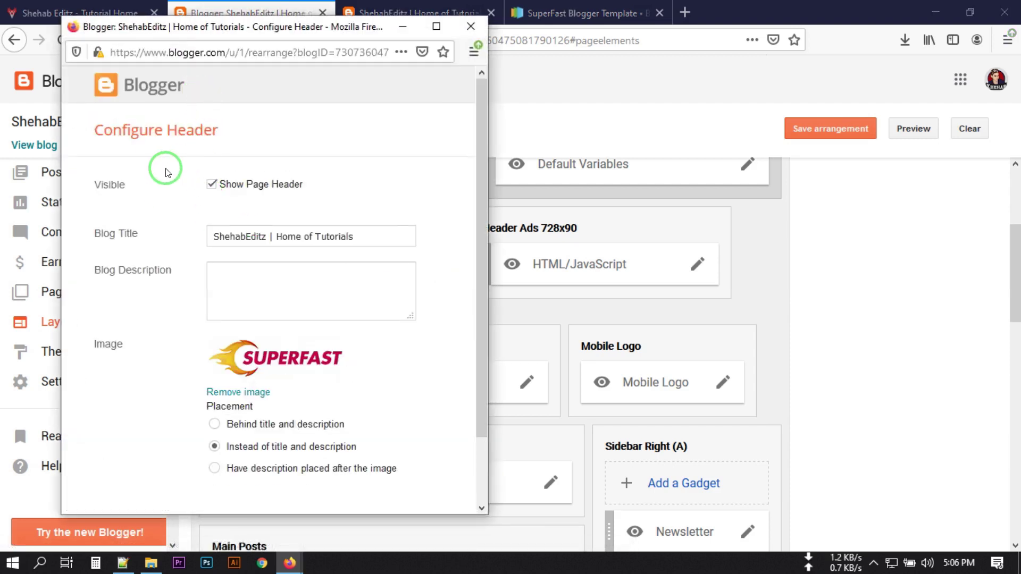
pyautogui.scroll(-3, 273, 365)
pyautogui.click(241, 320)
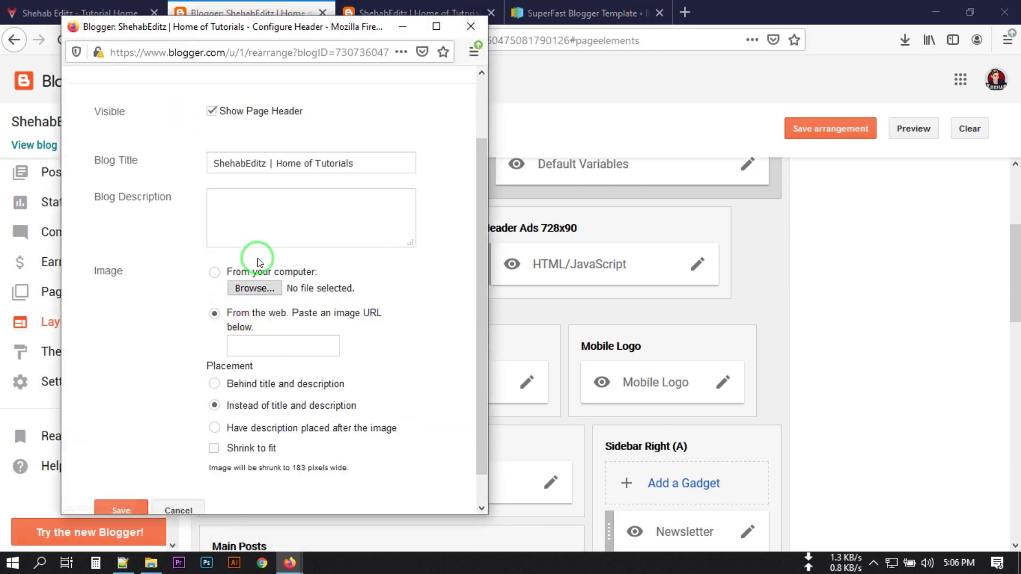
pyautogui.click(215, 273)
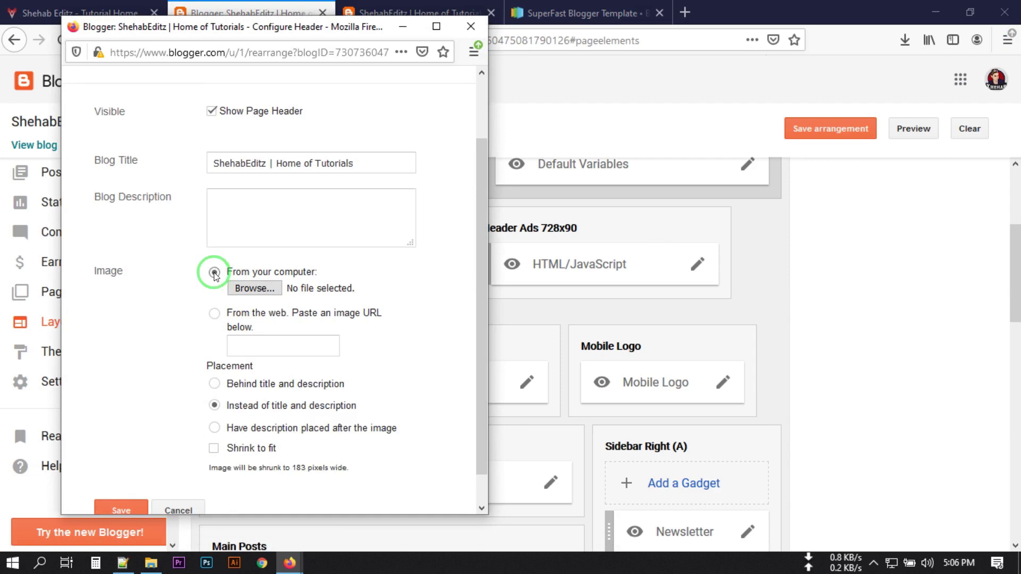
# Upload ShehabEditz Logo.png from the Shehab Editz\LOgo folder on the STOCK FILES (G:) drive as the header image
pyautogui.click(258, 289)
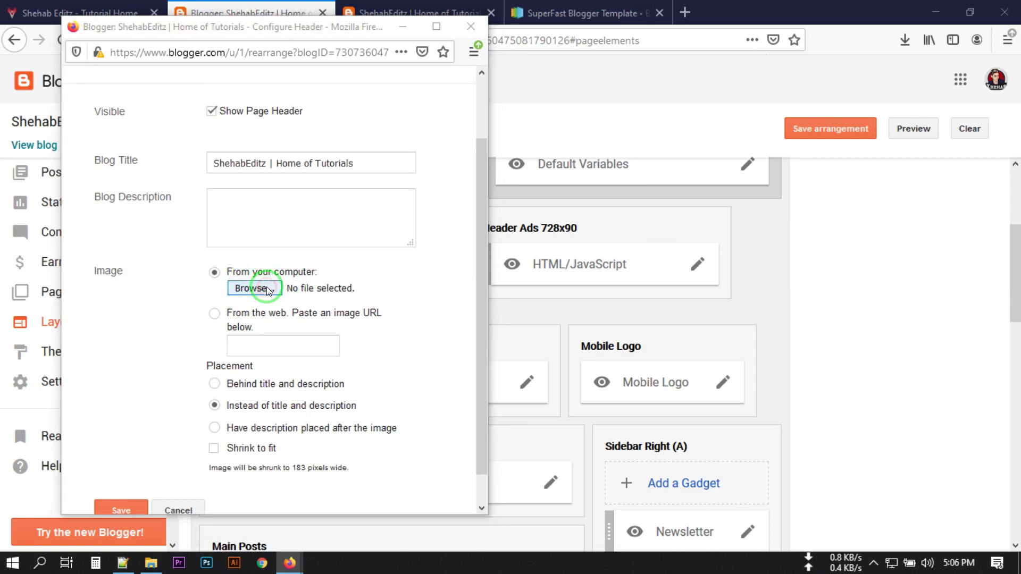
pyautogui.scroll(-5, 200, 222)
pyautogui.scroll(-2, 154, 250)
pyautogui.click(135, 284)
pyautogui.click(121, 270)
pyautogui.click(406, 251)
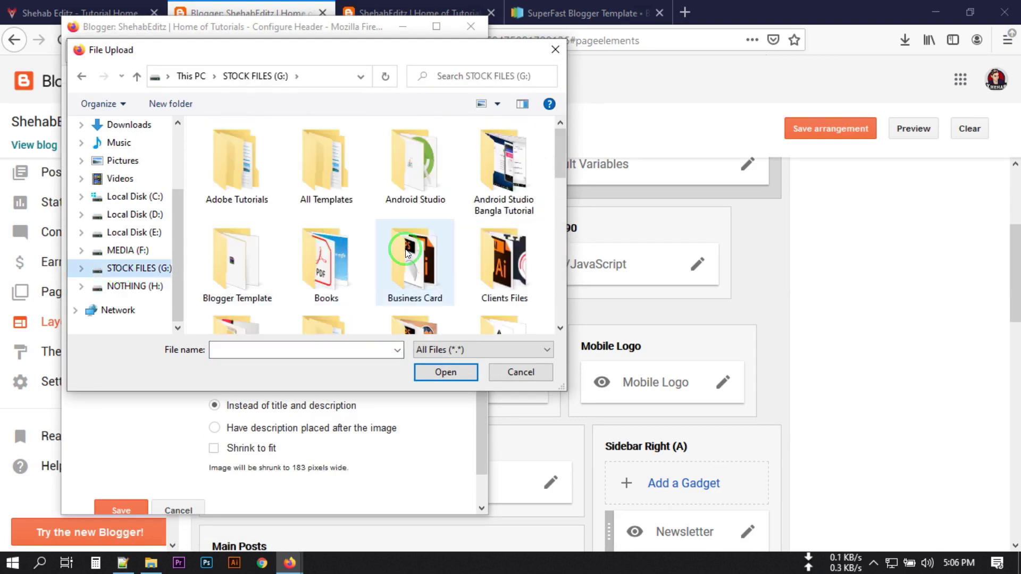
pyautogui.scroll(-3, 442, 258)
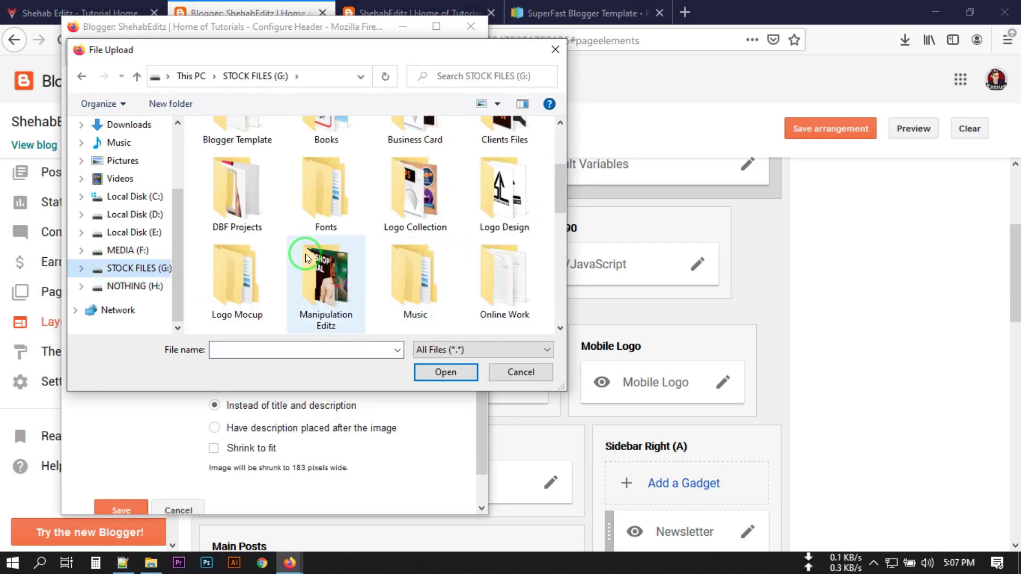
pyautogui.click(435, 196)
pyautogui.scroll(-3, 403, 197)
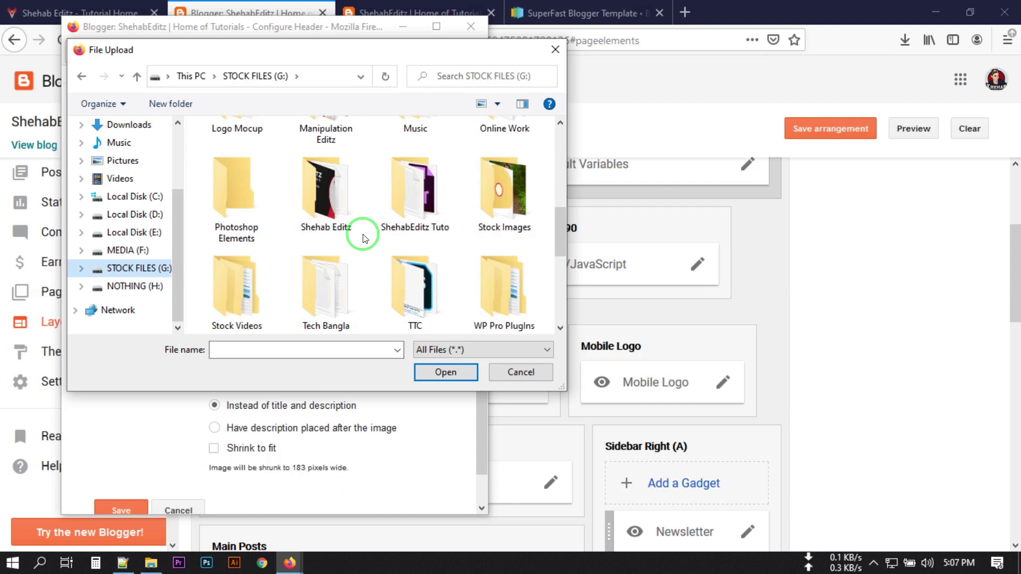
pyautogui.doubleClick(304, 192)
pyautogui.scroll(-2, 425, 229)
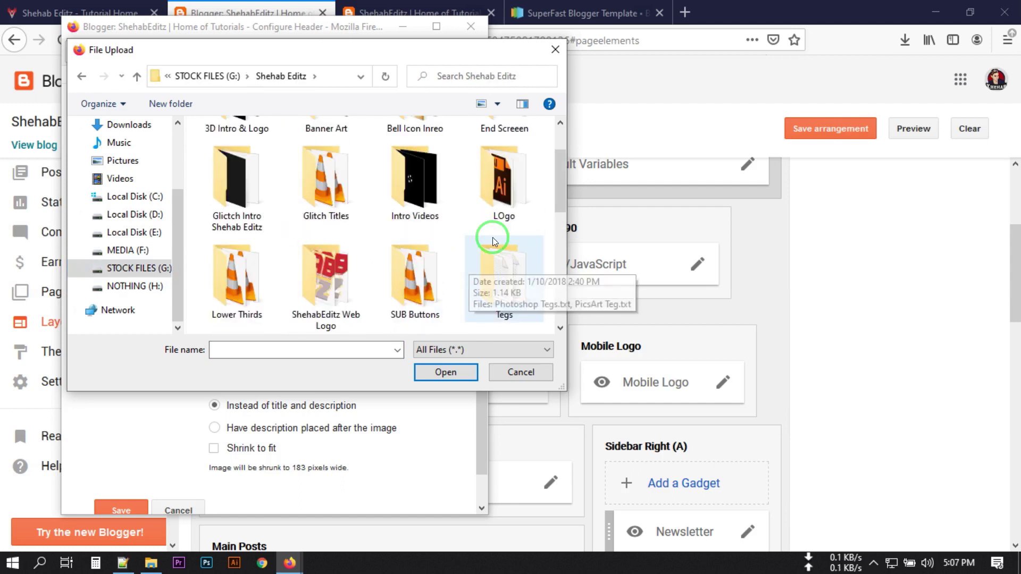
pyautogui.click(498, 197)
pyautogui.doubleClick(499, 198)
pyautogui.scroll(-10, 372, 244)
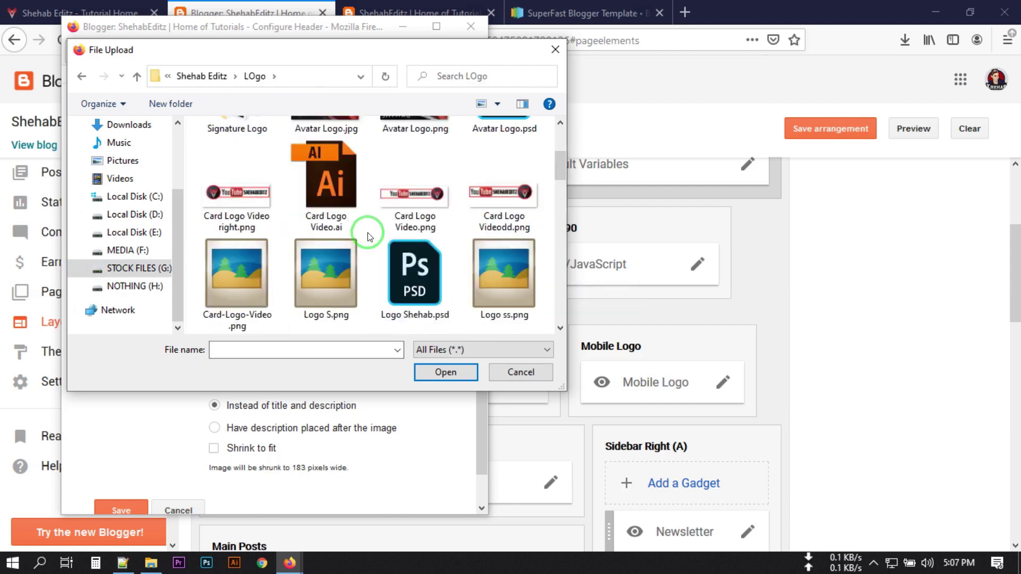
pyautogui.scroll(-6, 378, 270)
pyautogui.scroll(6, 320, 249)
pyautogui.click(257, 244)
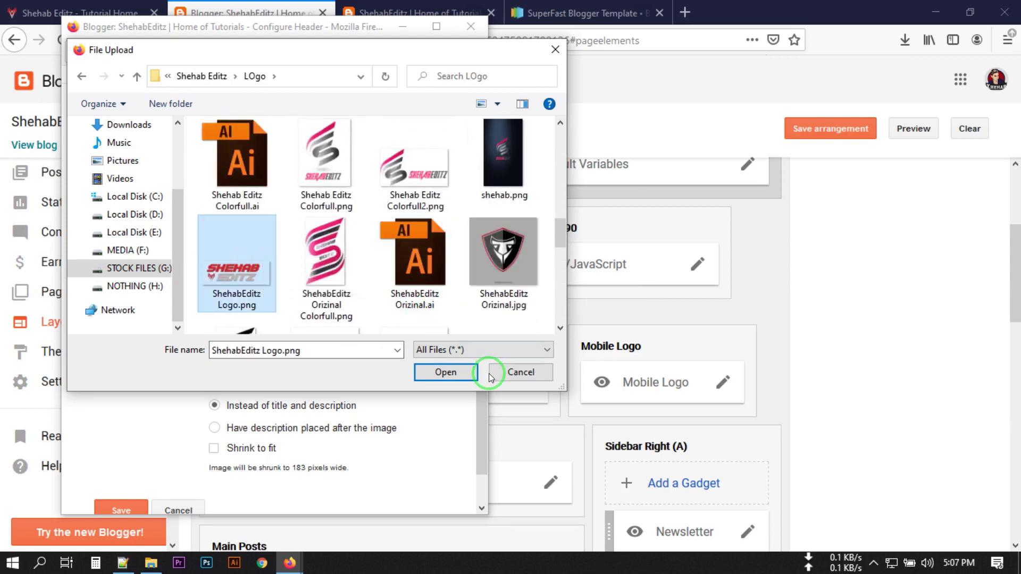
pyautogui.click(455, 372)
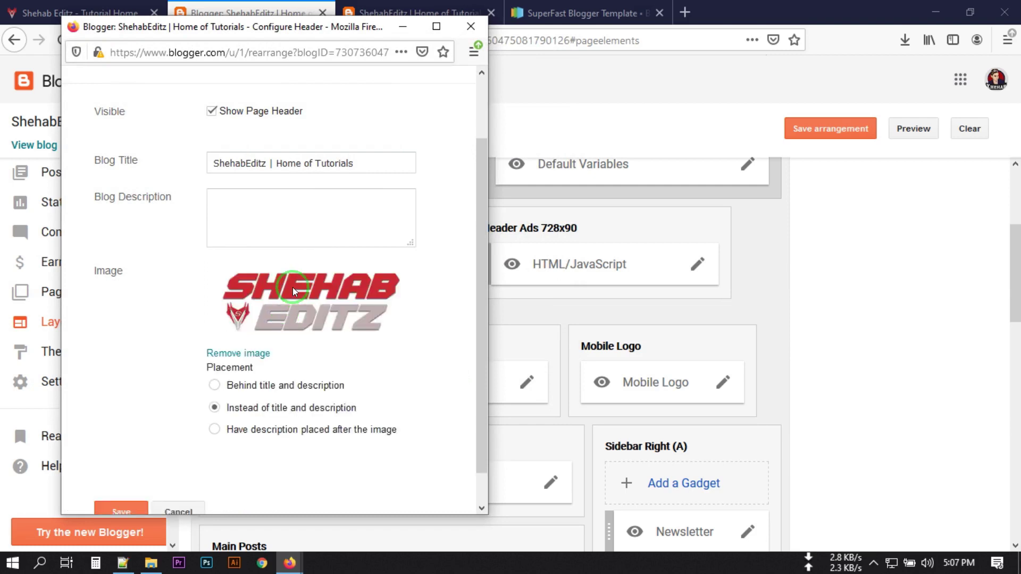
# Save the header settings and the layout arrangement, and check the logo on the reloaded blog
pyautogui.click(127, 508)
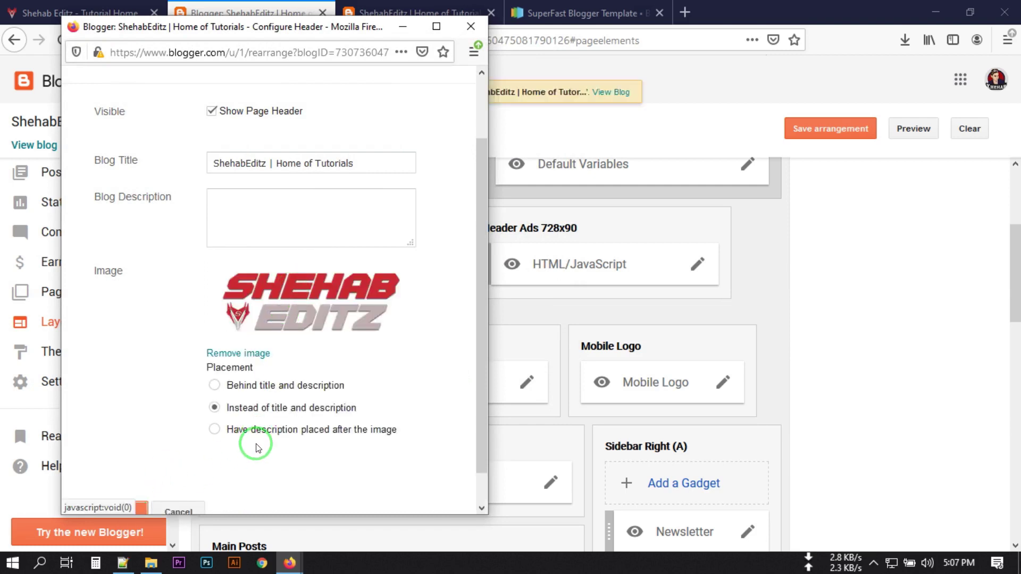
pyautogui.click(808, 130)
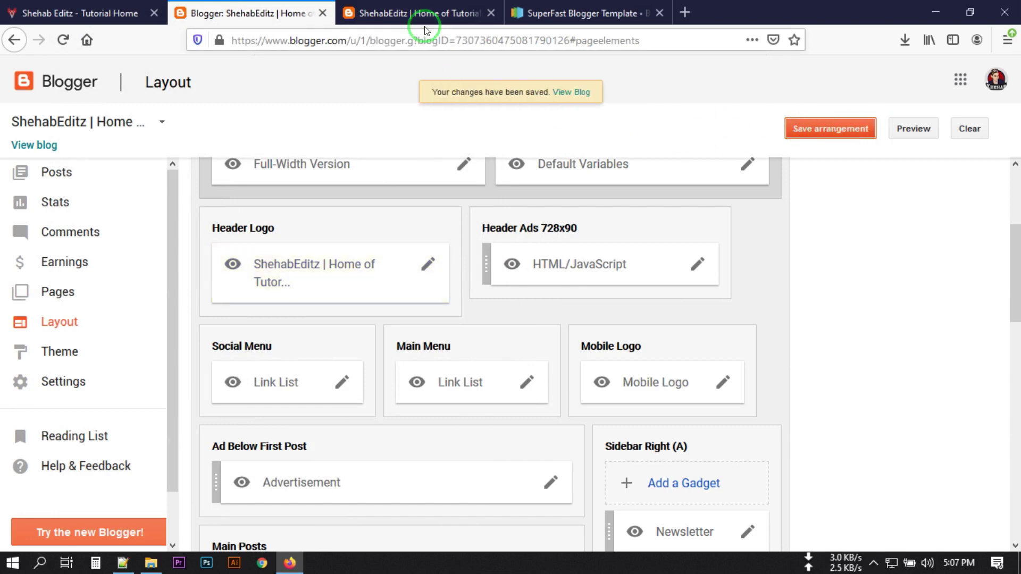
pyautogui.click(404, 11)
pyautogui.click(64, 41)
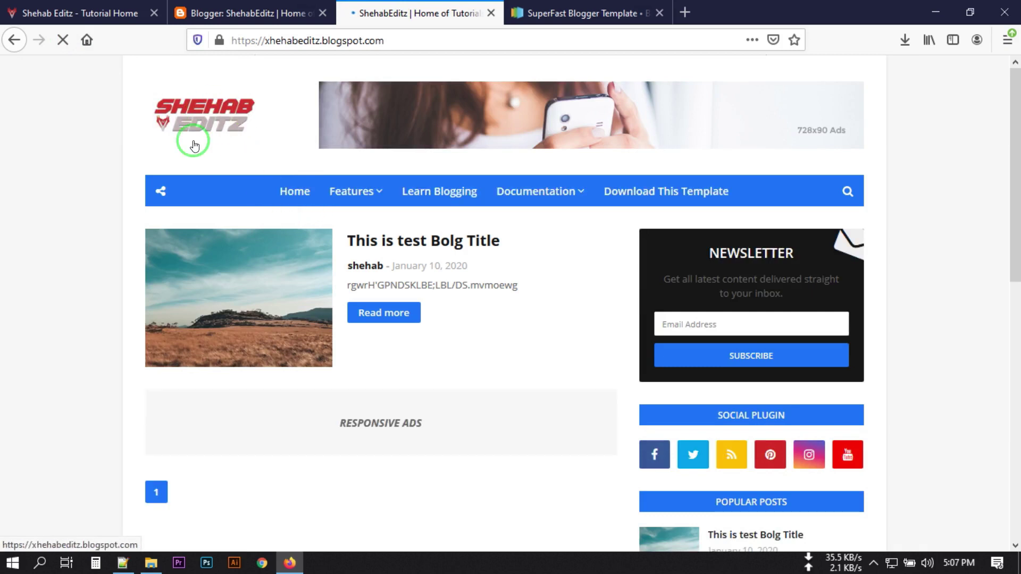
pyautogui.click(287, 12)
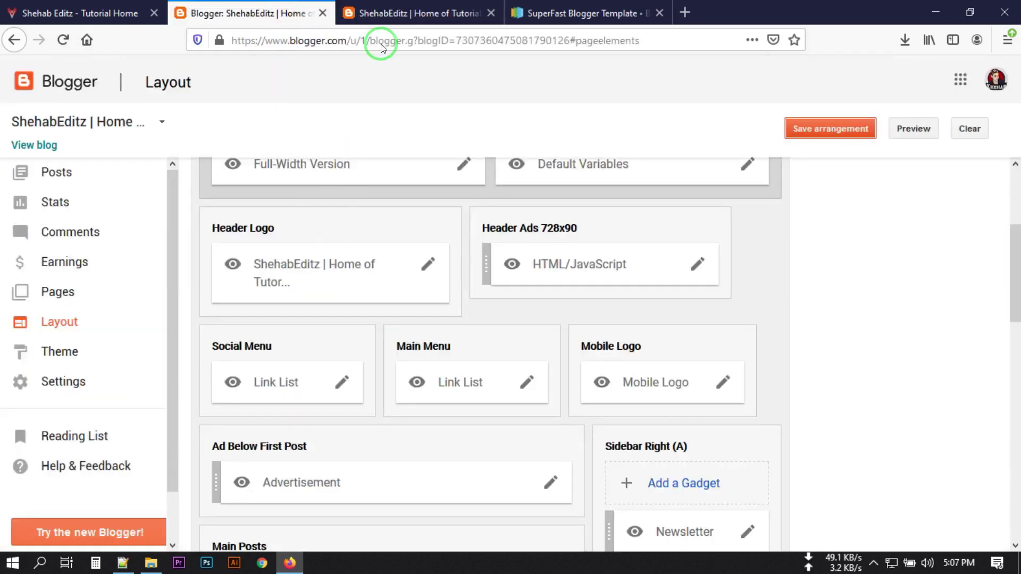
pyautogui.click(409, 12)
pyautogui.click(253, 7)
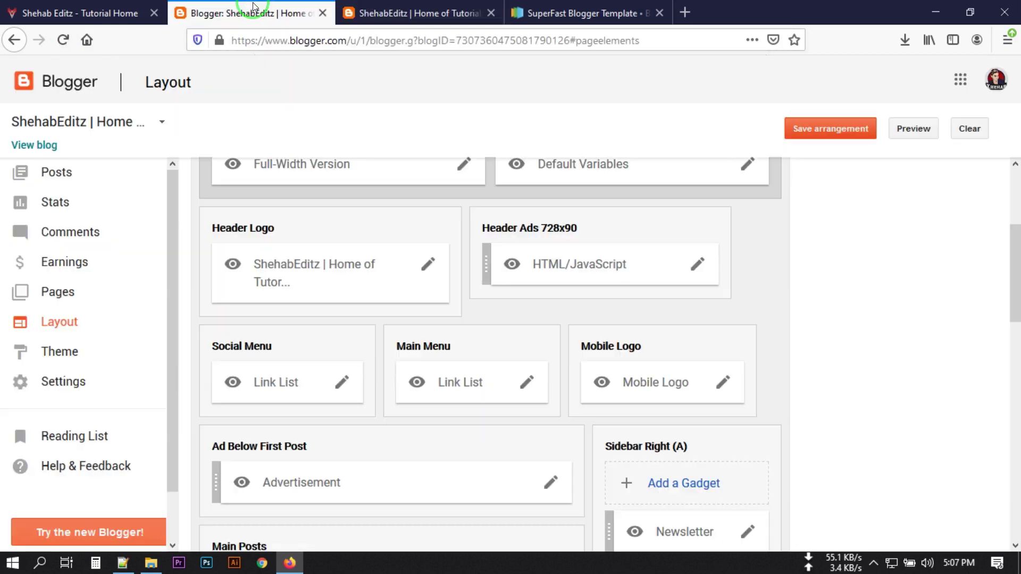
# Remove the HTML/JavaScript gadget from the Header Ads 728x90 section and check the header on the reloaded blog
pyautogui.click(704, 267)
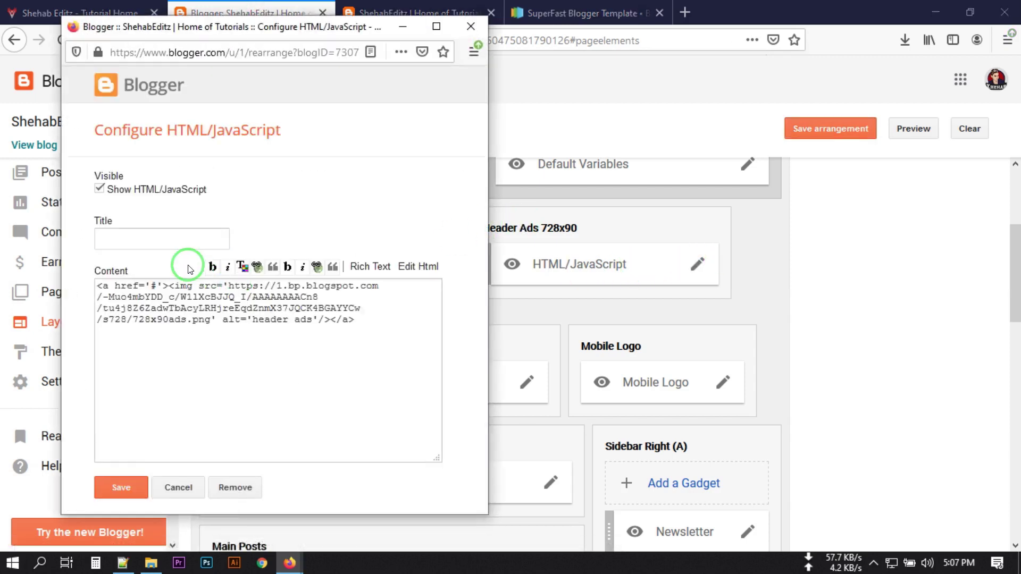
pyautogui.moveTo(375, 323); pyautogui.dragTo(73, 284)
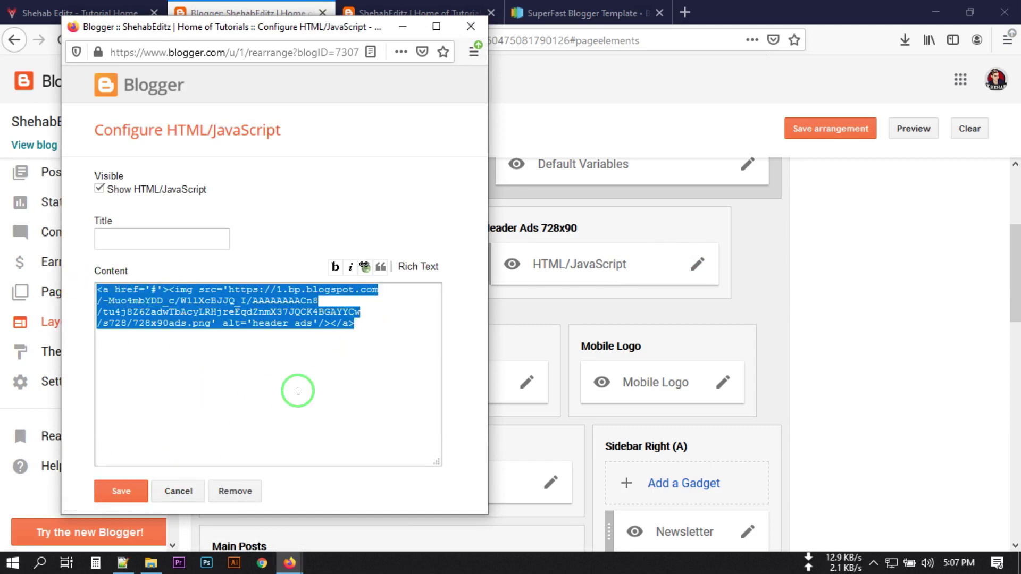
pyautogui.click(238, 492)
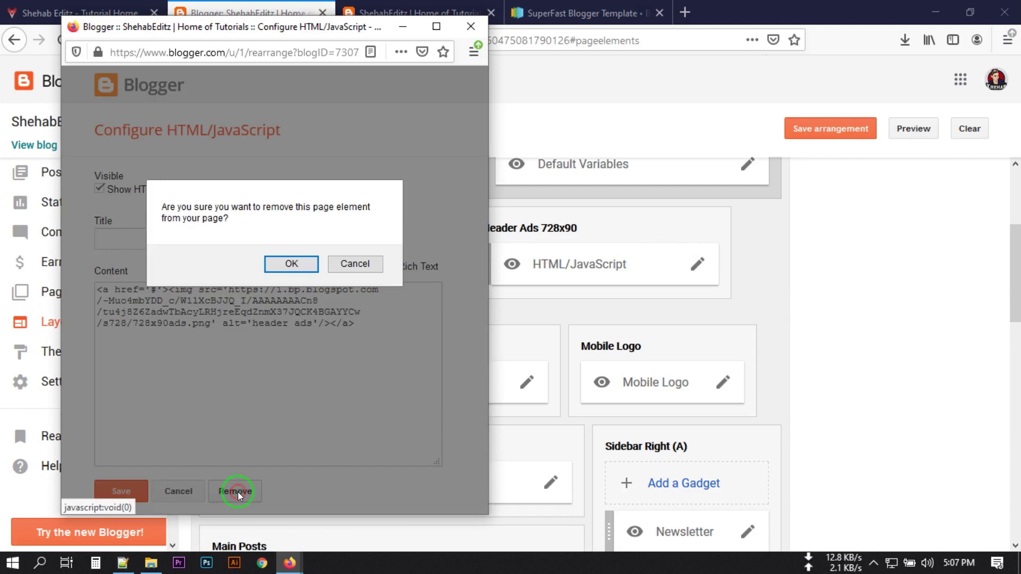
pyautogui.click(301, 263)
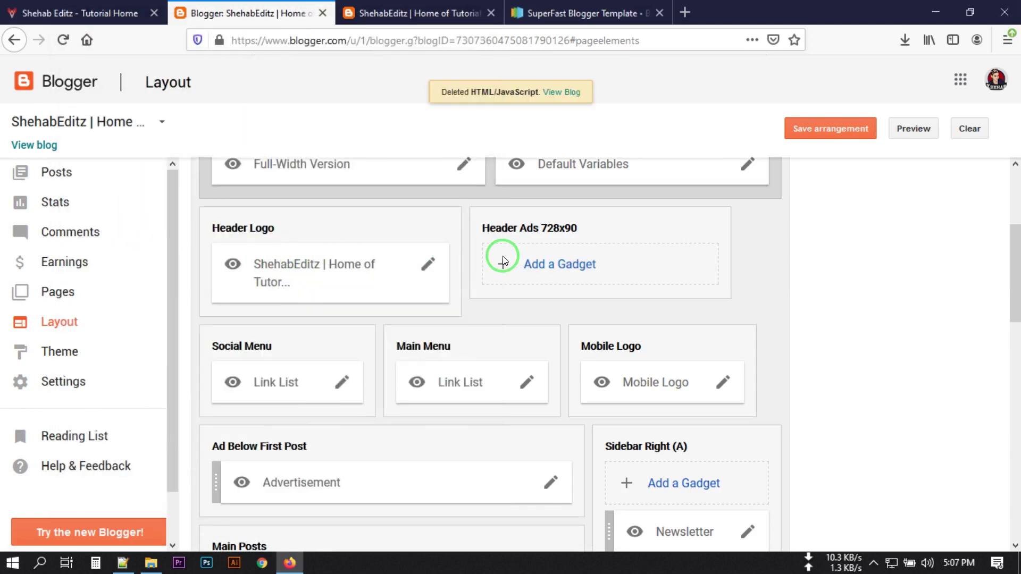
pyautogui.click(372, 12)
pyautogui.click(63, 39)
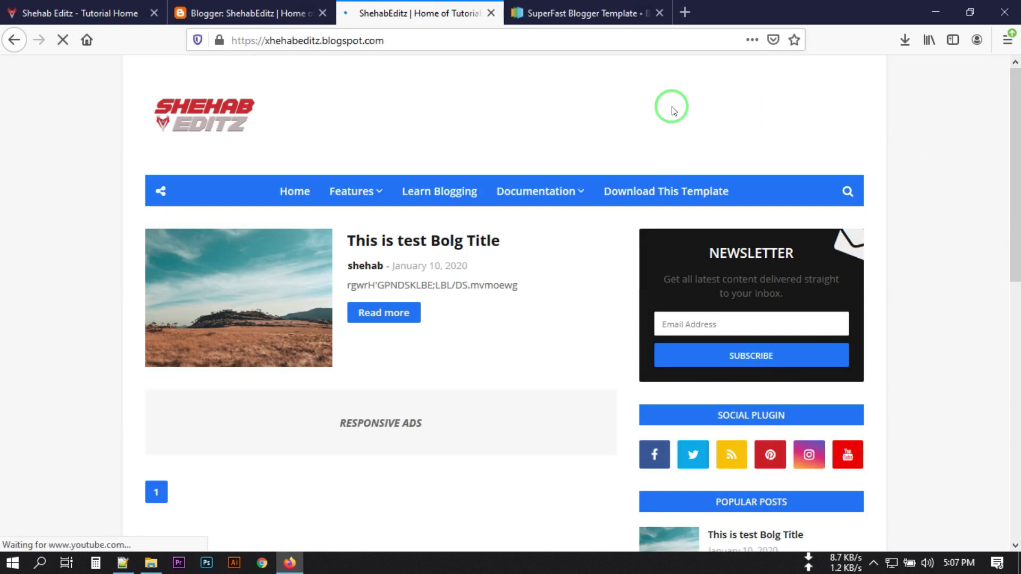
pyautogui.click(223, 16)
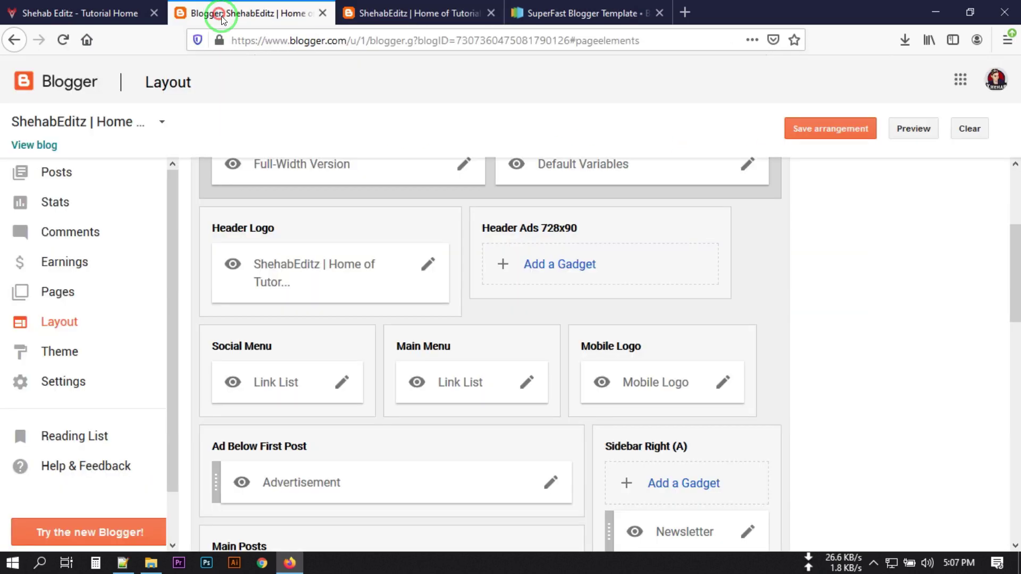
# Compare the layout's menu, post and sidebar sections with the published blog page from header to footer
pyautogui.scroll(-3, 335, 300)
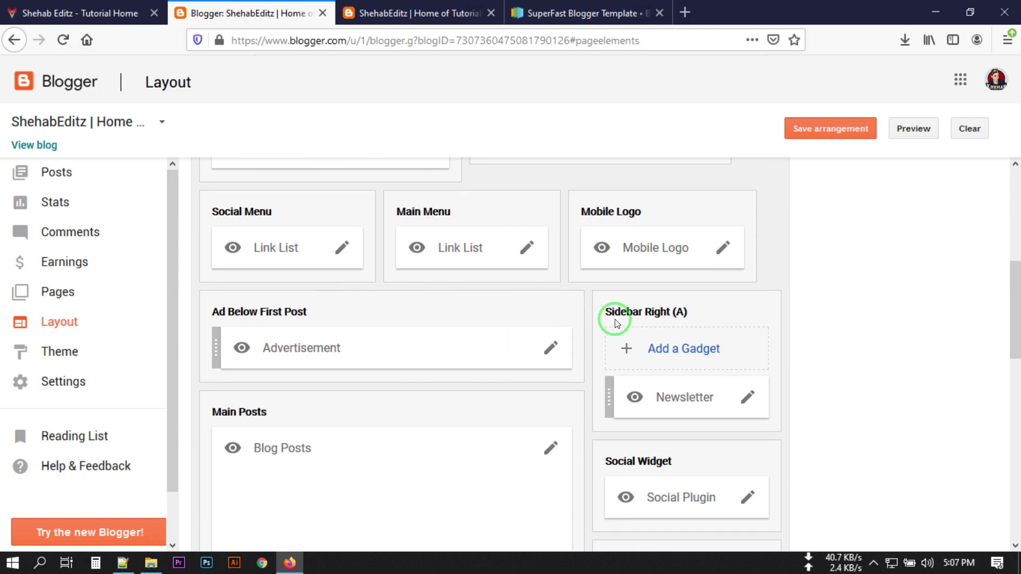
pyautogui.scroll(-2, 636, 287)
pyautogui.click(420, 13)
pyautogui.scroll(-3, 771, 342)
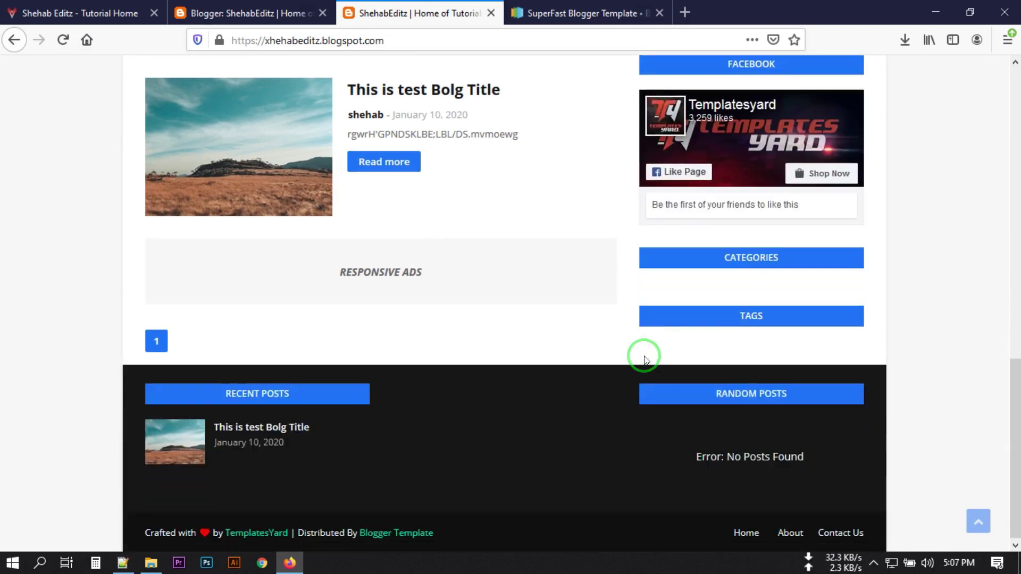
pyautogui.scroll(3, 645, 362)
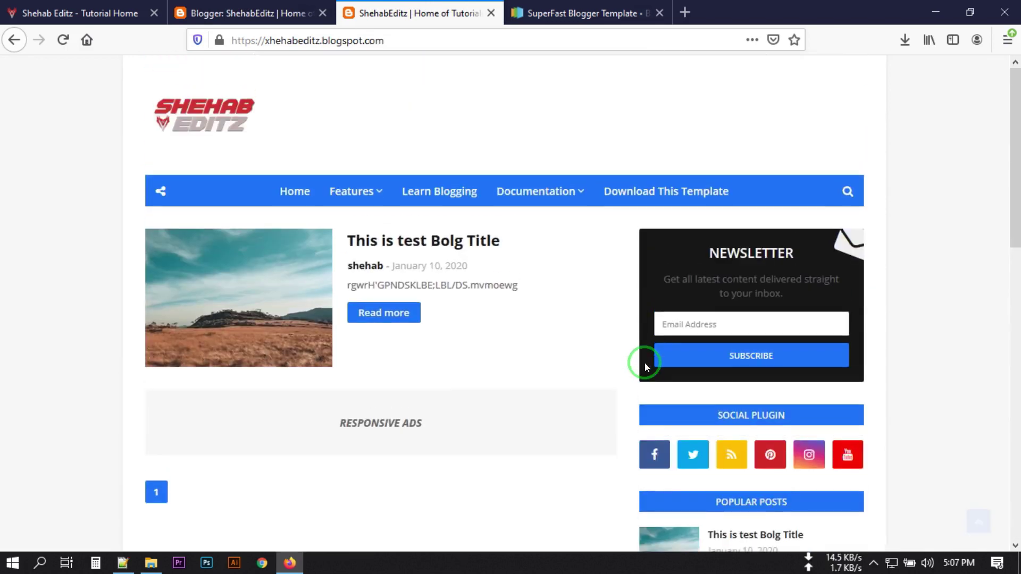
pyautogui.scroll(-3, 634, 355)
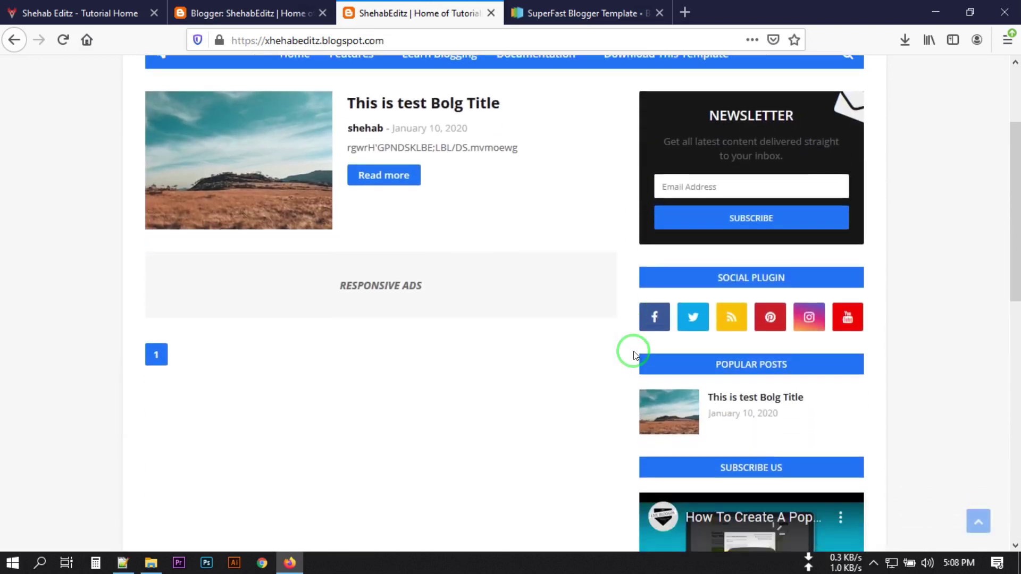
pyautogui.scroll(3, 634, 356)
# Review the layout's sections, including the Sidebar Right (B) gadgets, Mobile Logo, Main Posts and Theme Options
pyautogui.click(221, 13)
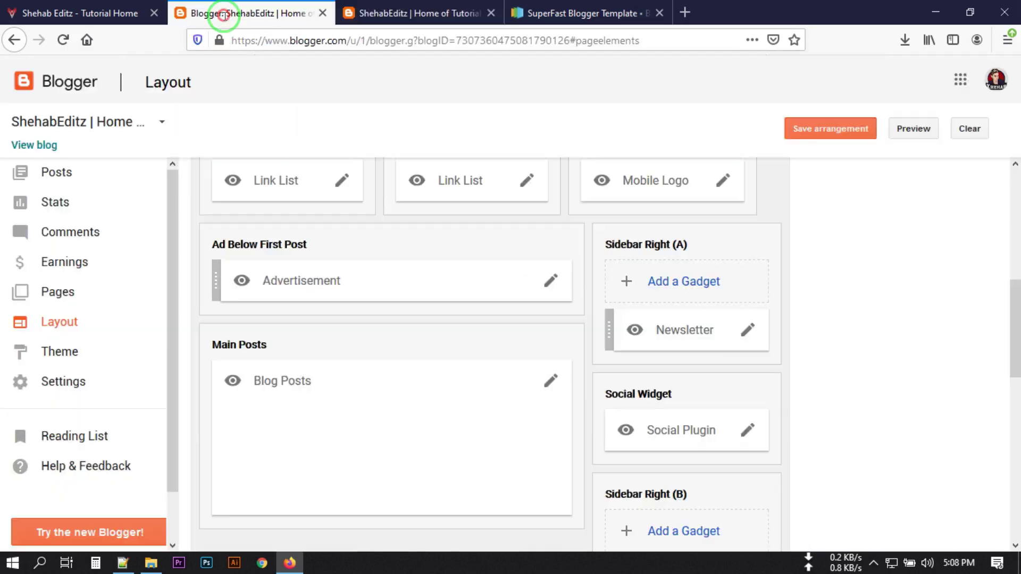
pyautogui.scroll(-3, 647, 379)
pyautogui.scroll(-2, 652, 379)
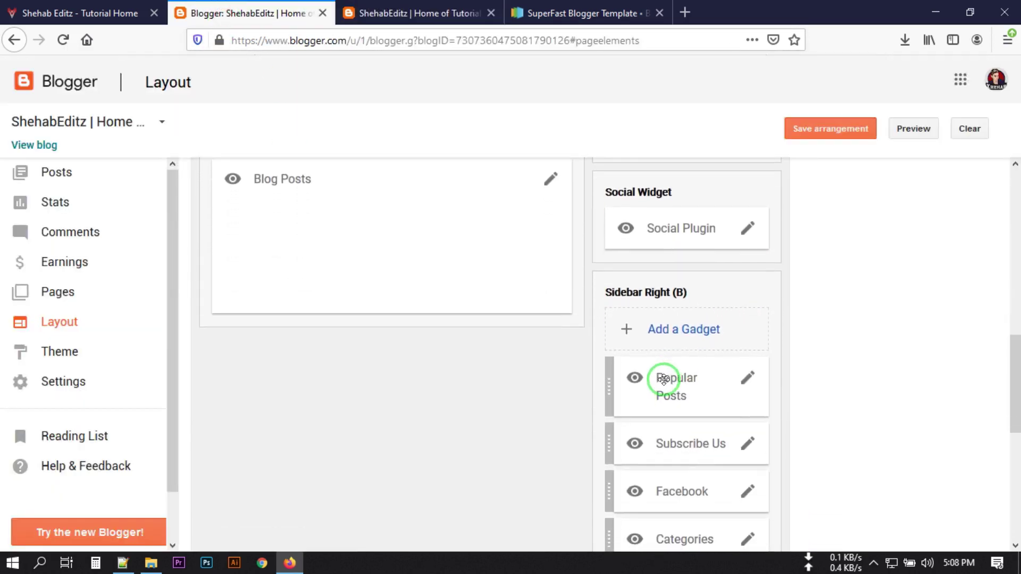
pyautogui.scroll(4, 646, 375)
pyautogui.scroll(3, 647, 375)
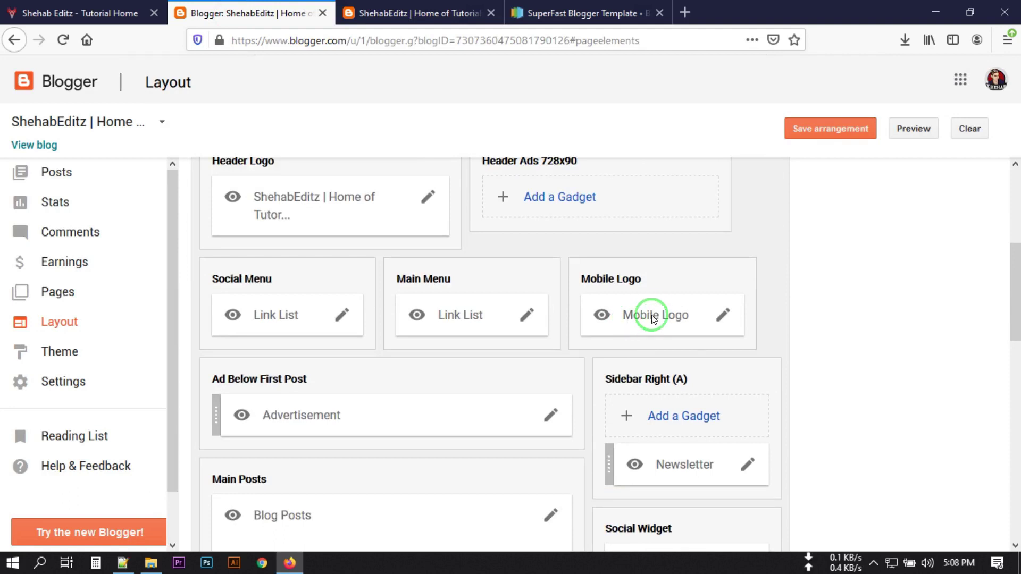
pyautogui.scroll(-3, 229, 324)
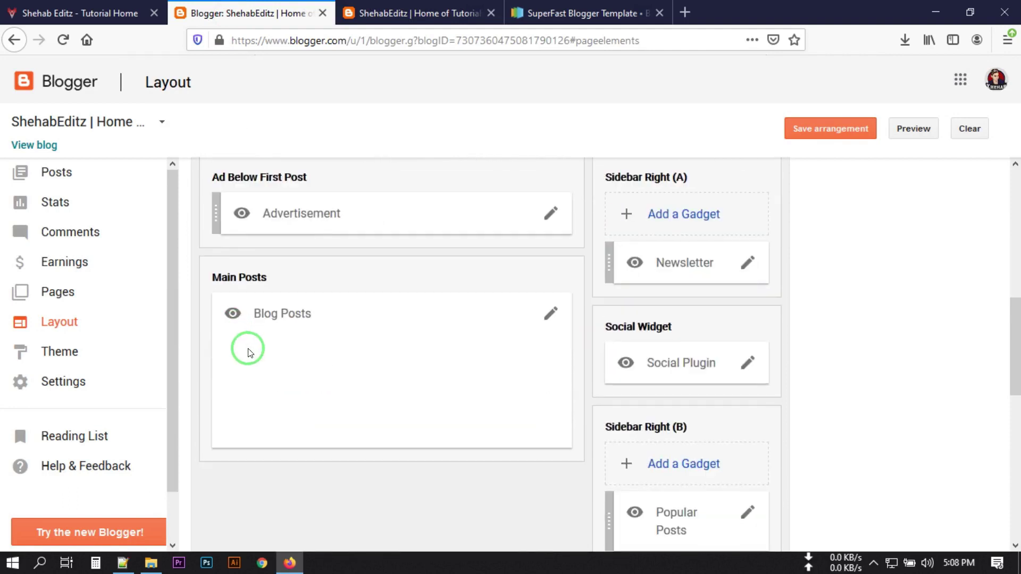
pyautogui.scroll(5, 255, 350)
pyautogui.scroll(2, 268, 351)
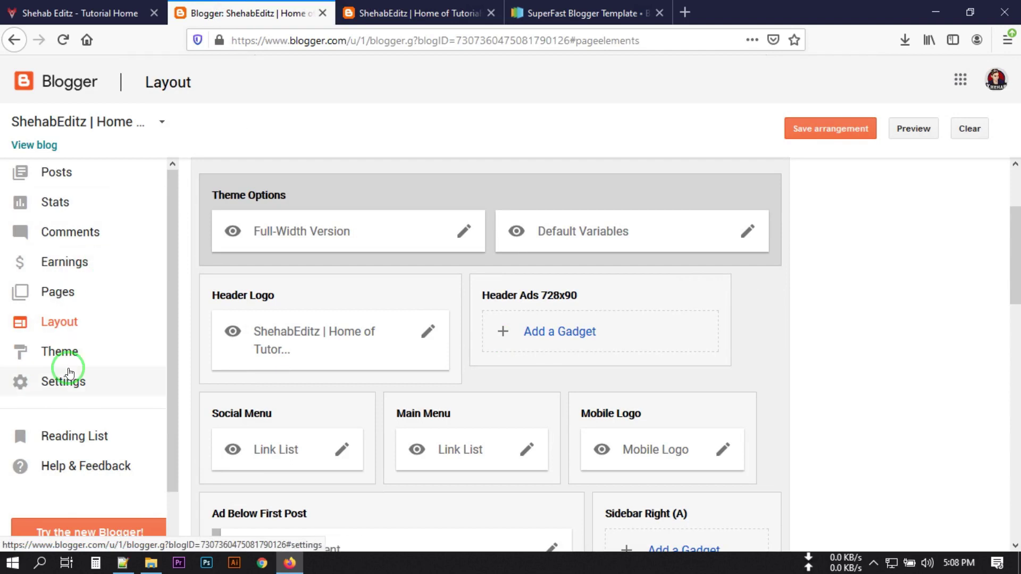
# Open the blog's Basic settings and examine the title, description, privacy, blog address and HTTPS options
pyautogui.scroll(-2, 70, 372)
pyautogui.click(50, 331)
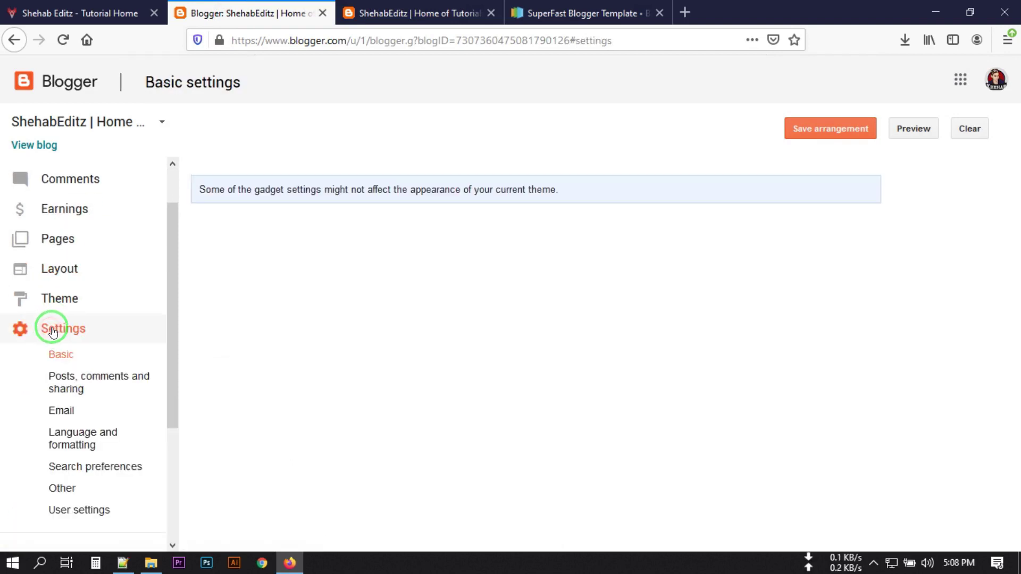
pyautogui.click(125, 346)
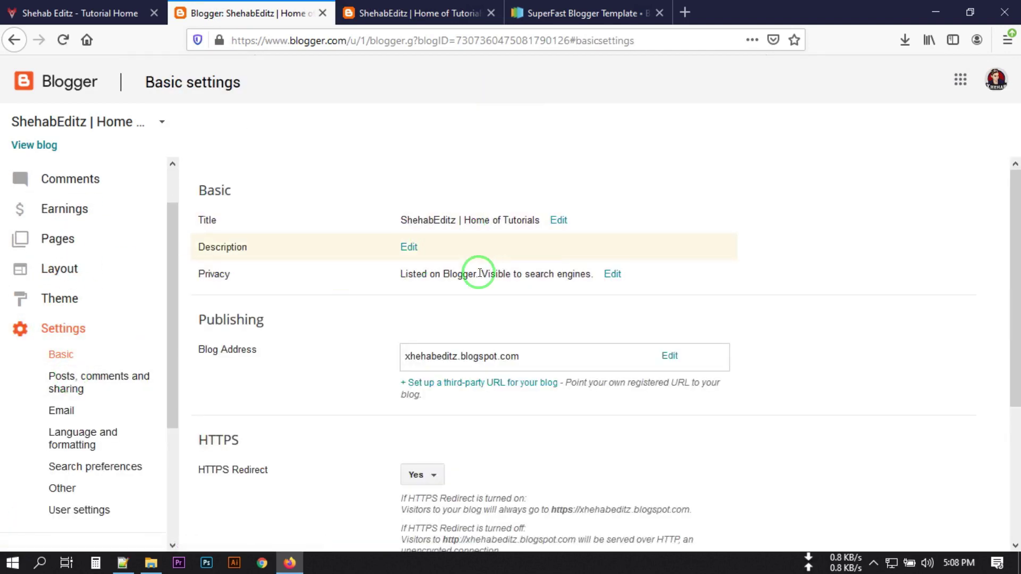
pyautogui.scroll(-3, 431, 353)
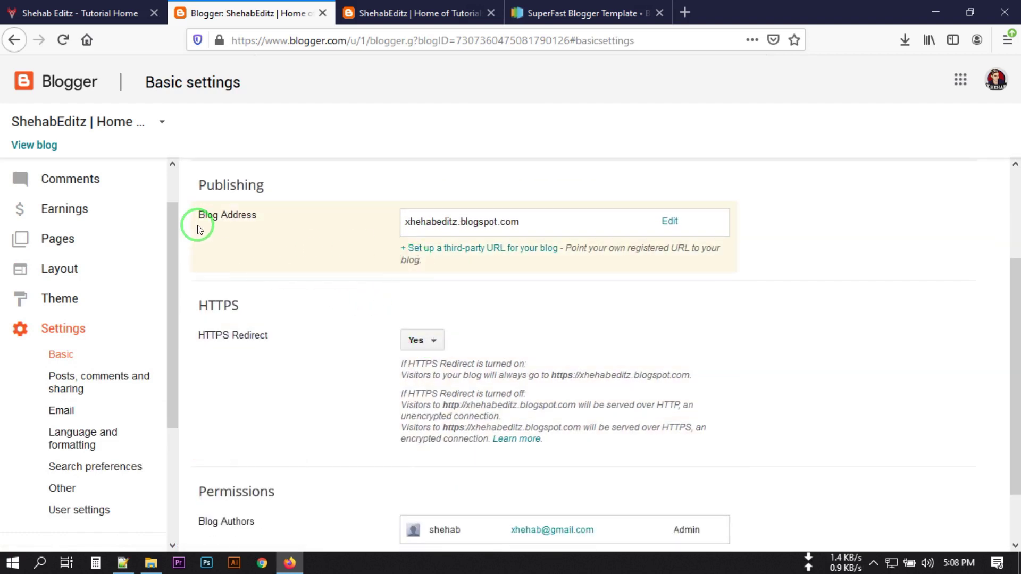
pyautogui.scroll(3, 294, 276)
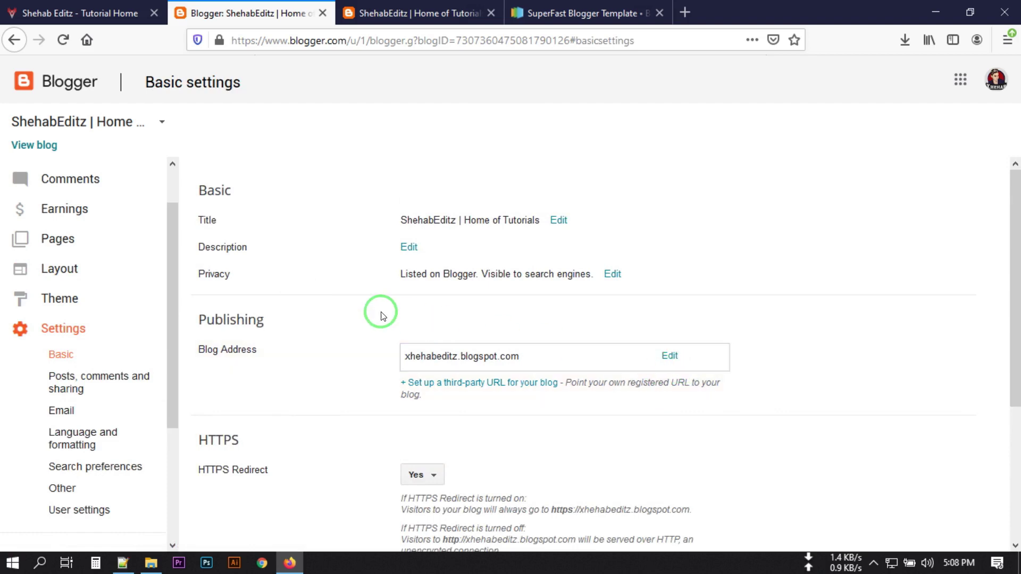
pyautogui.scroll(-2, 763, 346)
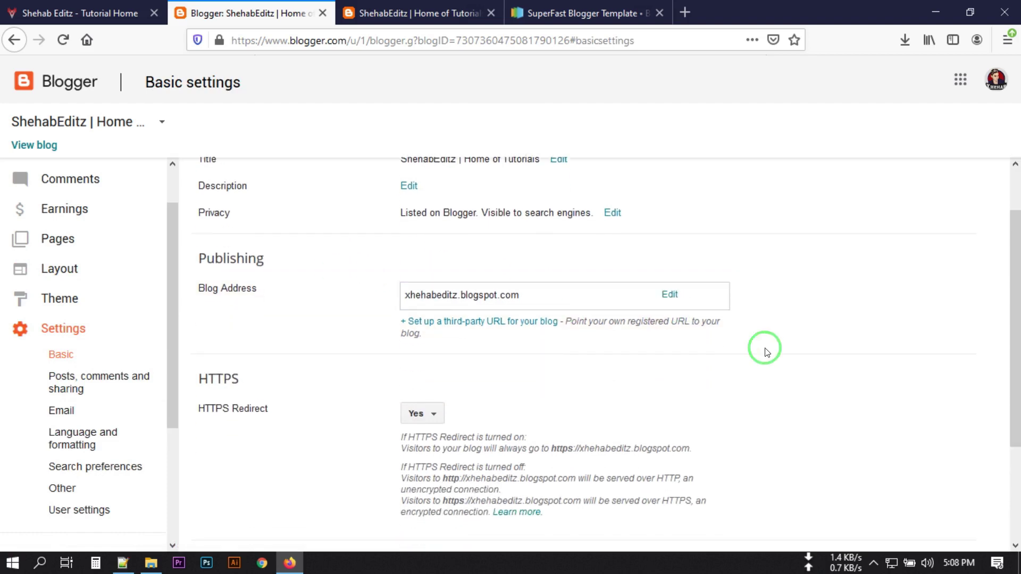
# Examine the third-party domain form for the blog address, cancel it, and review the HTTPS and Permissions settings
pyautogui.click(669, 287)
pyautogui.click(485, 322)
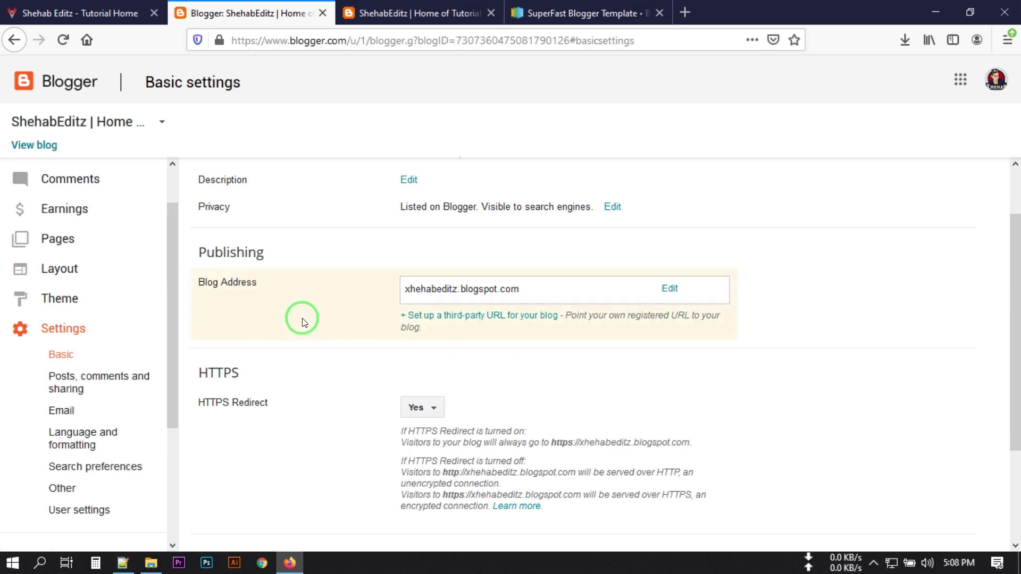
pyautogui.click(429, 319)
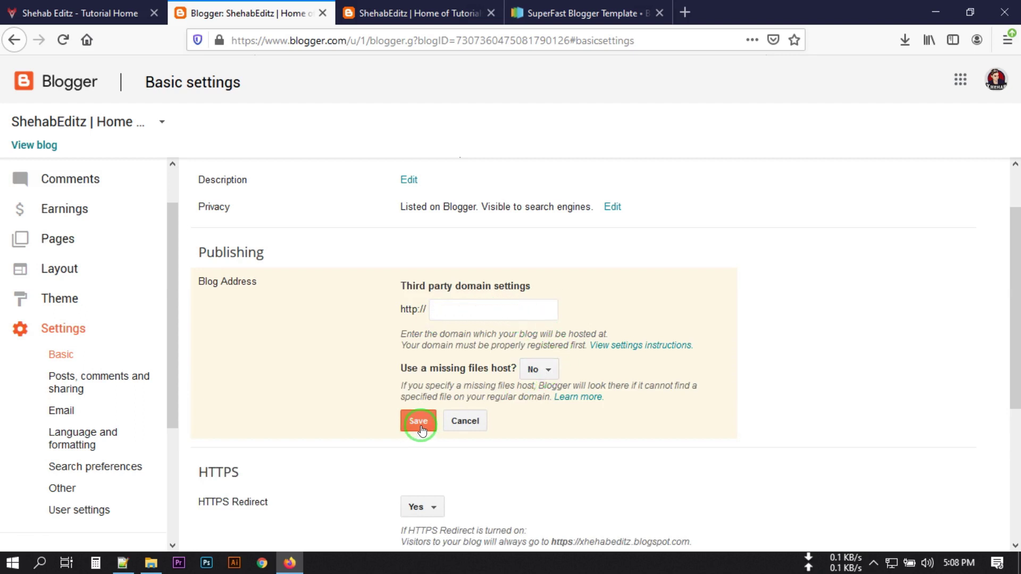
pyautogui.click(470, 426)
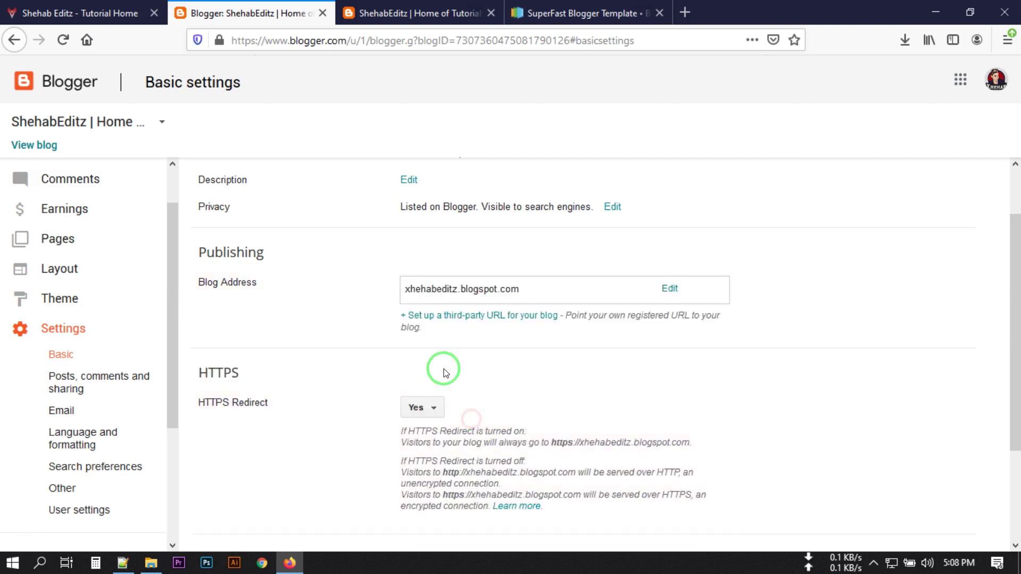
pyautogui.scroll(-3, 381, 331)
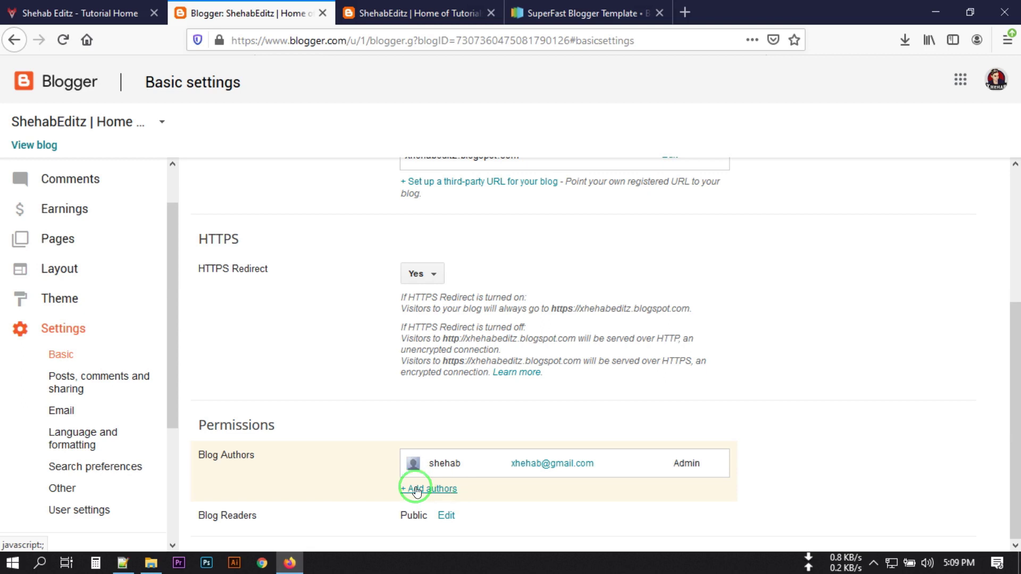
# Open the Posts, comments and sharing settings and examine the main-page post limit and the comment options
pyautogui.scroll(-2, 85, 382)
pyautogui.click(68, 315)
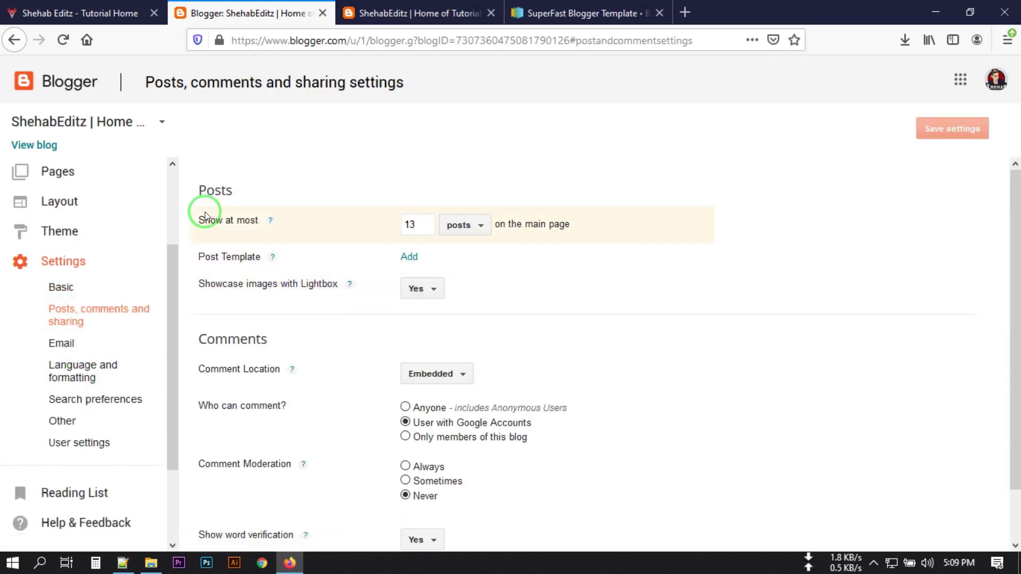
pyautogui.doubleClick(410, 224)
pyautogui.click(318, 303)
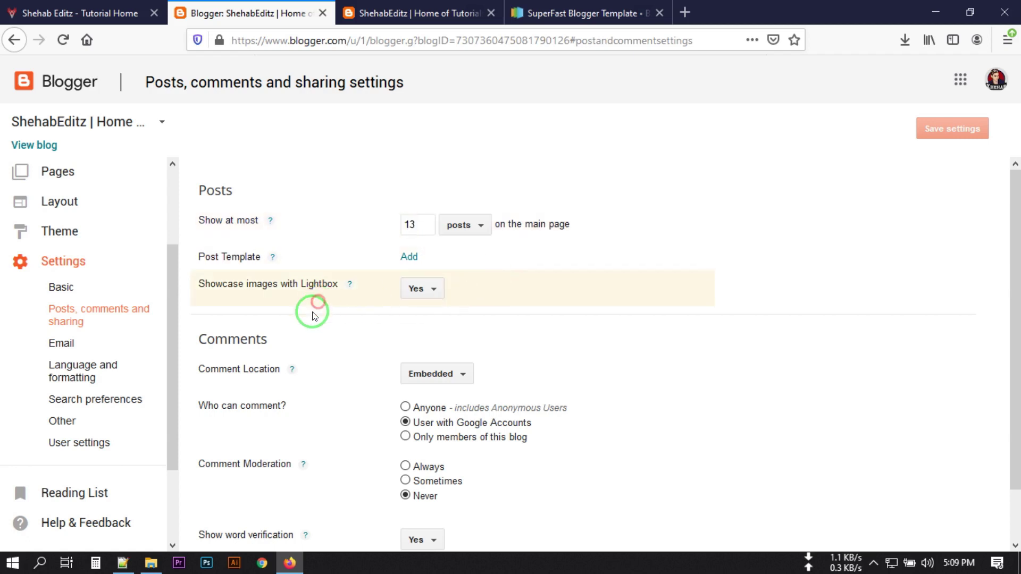
pyautogui.scroll(-2, 267, 304)
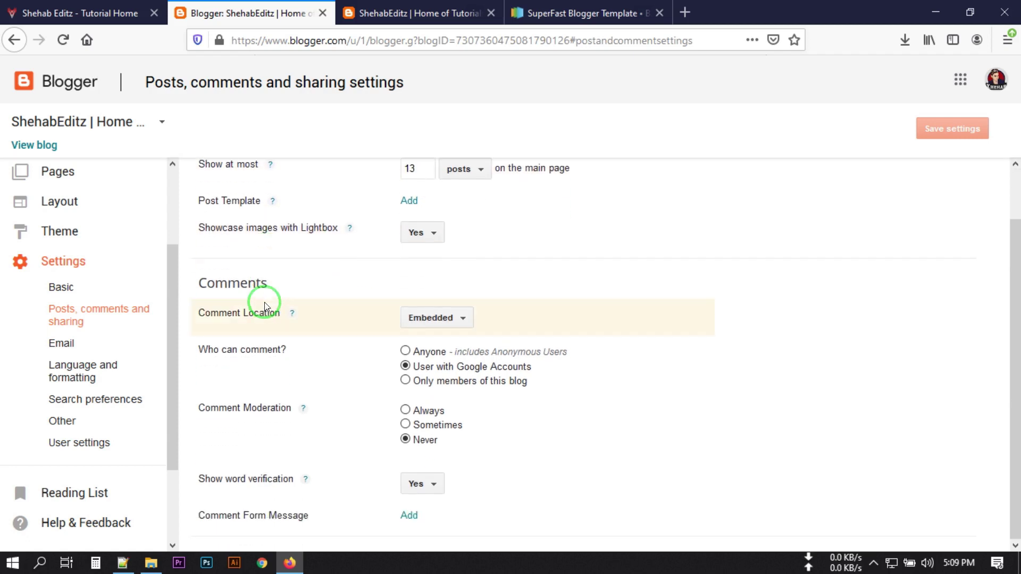
pyautogui.scroll(2, 264, 298)
# Open the Search preferences and examine the meta tags, redirects, crawlers and indexing, and monetization settings
pyautogui.click(82, 399)
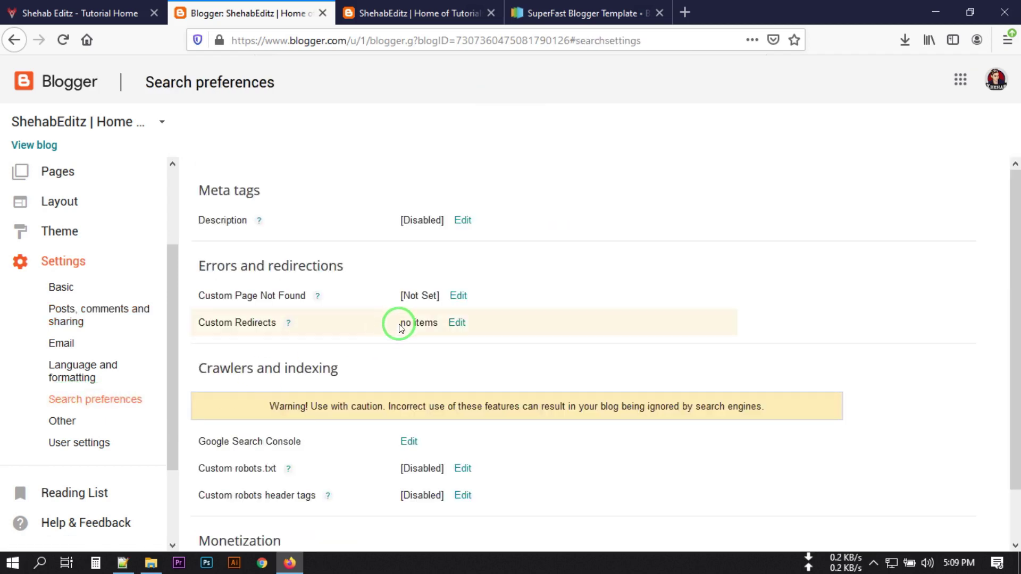
pyautogui.scroll(-2, 401, 323)
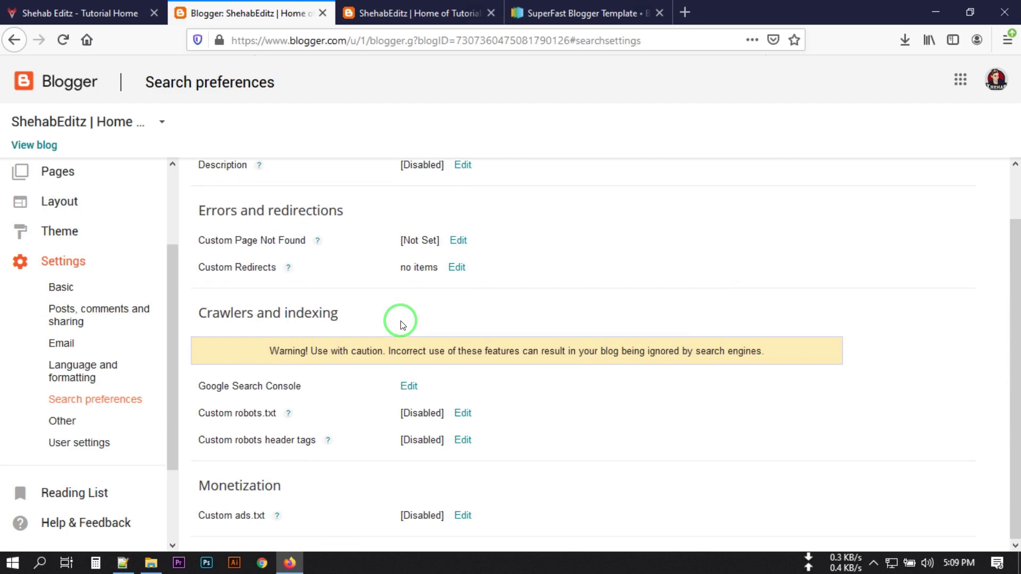
pyautogui.scroll(2, 402, 322)
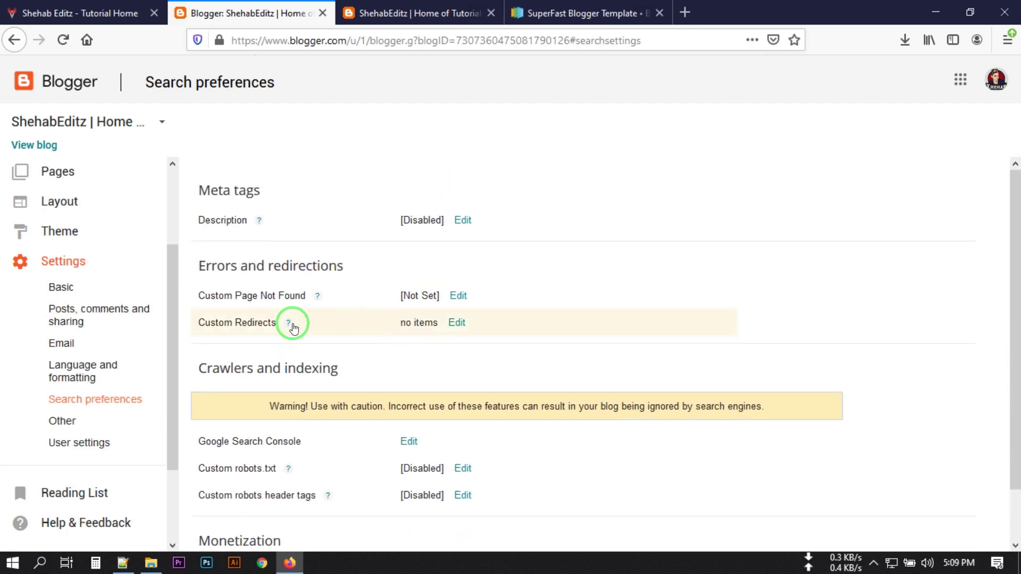
pyautogui.scroll(-2, 337, 372)
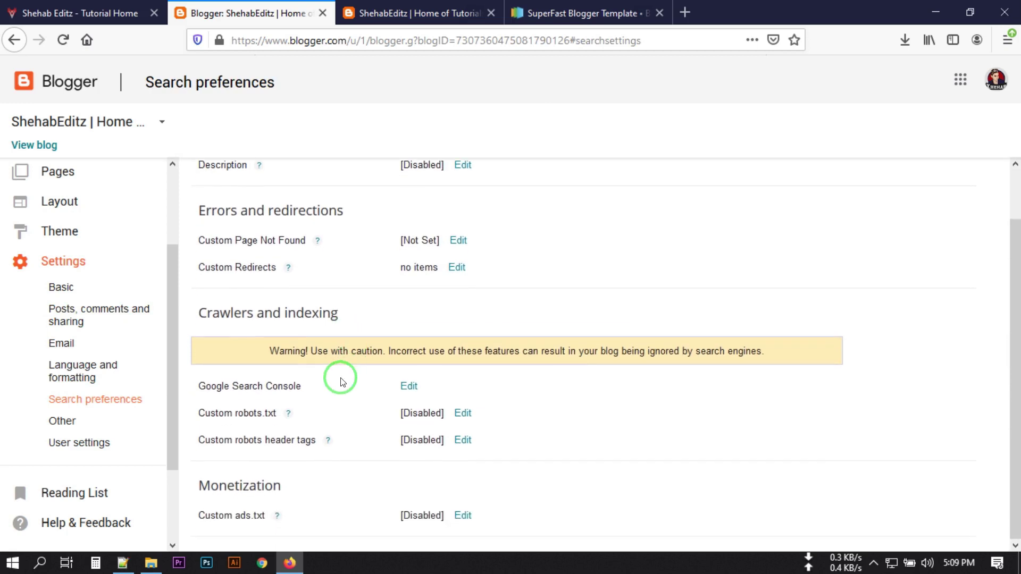
pyautogui.scroll(2, 319, 365)
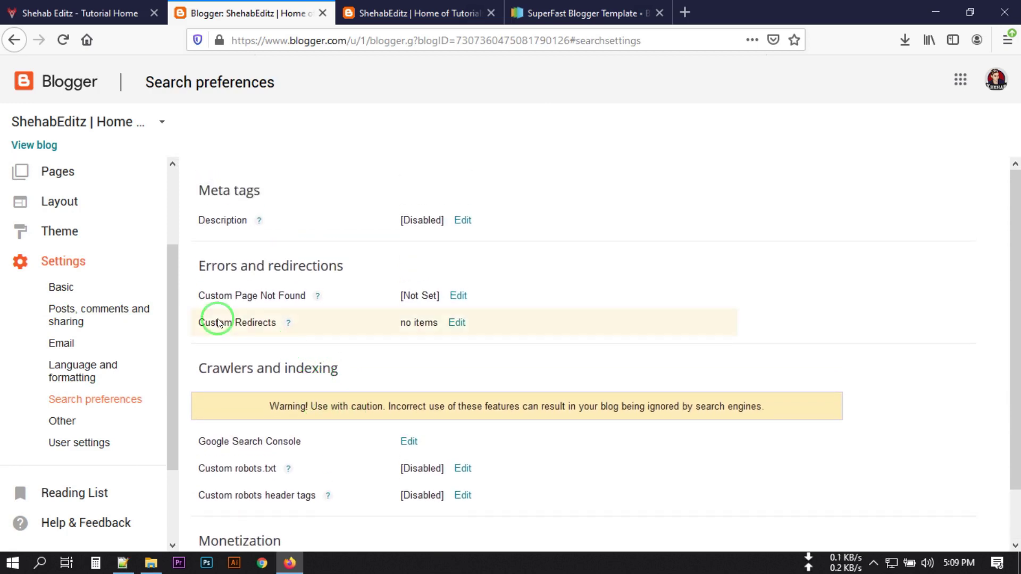
# View the new blog's home page and the existing Shehab Editz tutorial site for comparison
pyautogui.click(367, 13)
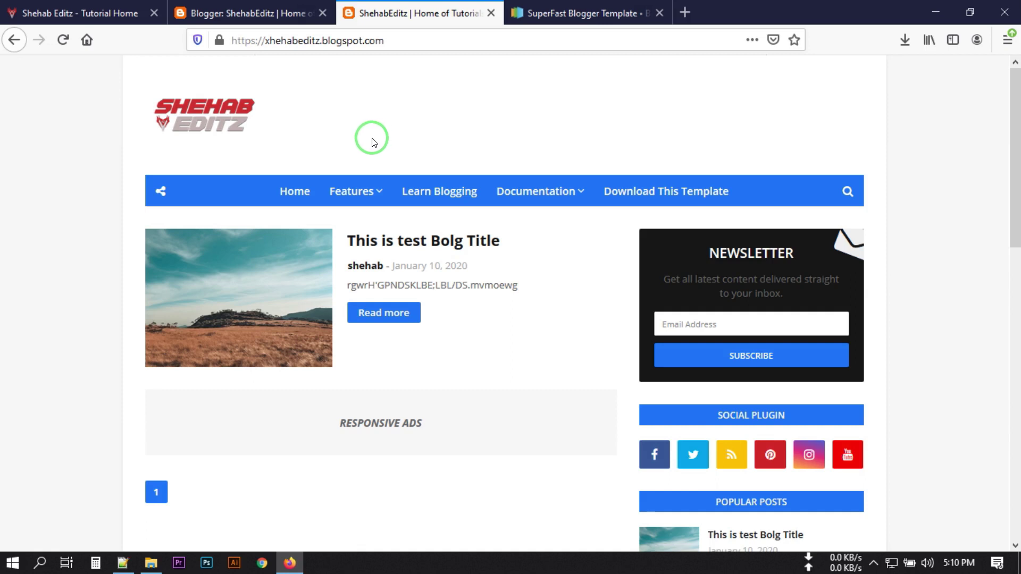
pyautogui.click(93, 13)
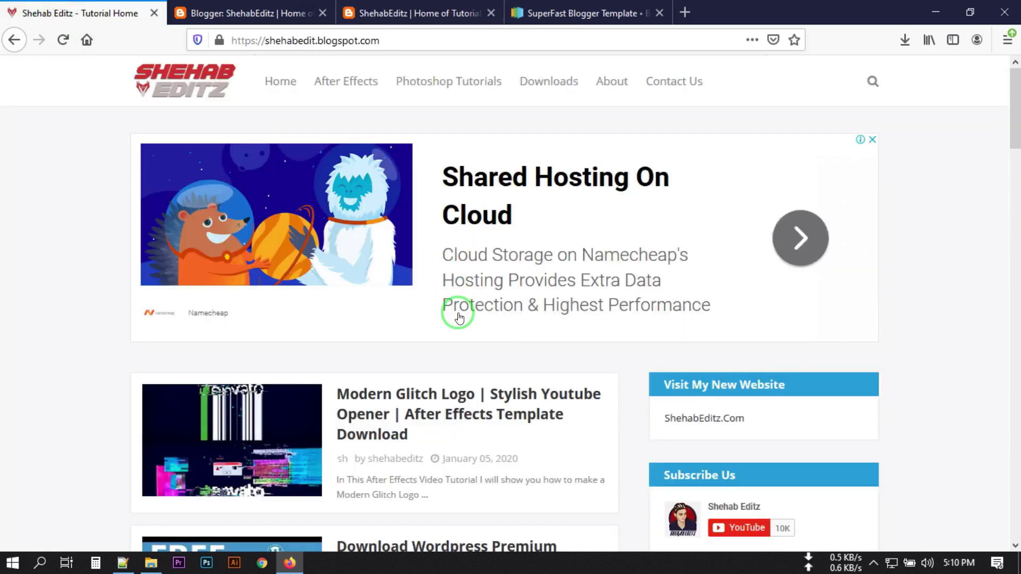